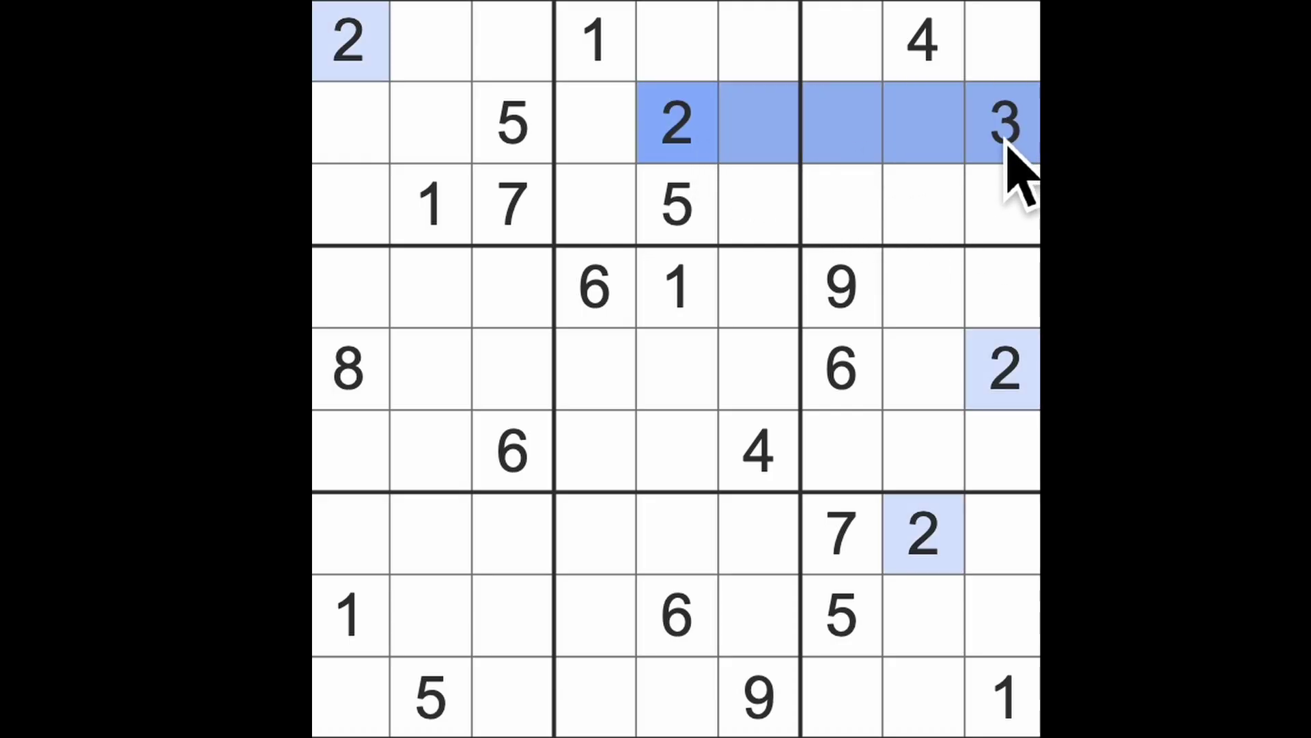
Scan the top row and columns 8–9 for 2s, then put a 2 in row 3, column 7.
left_click_drag(389, 73, 1020, 62)
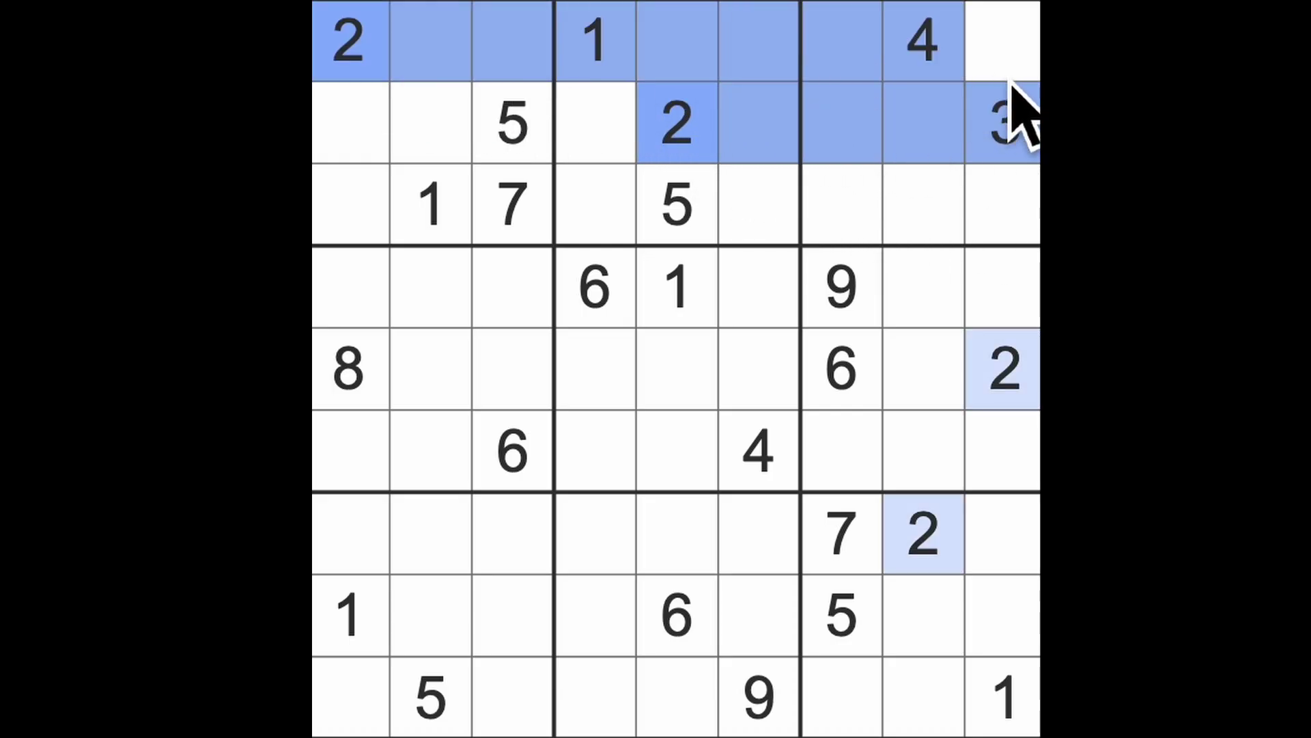
left_click_drag(1005, 205, 1004, 374)
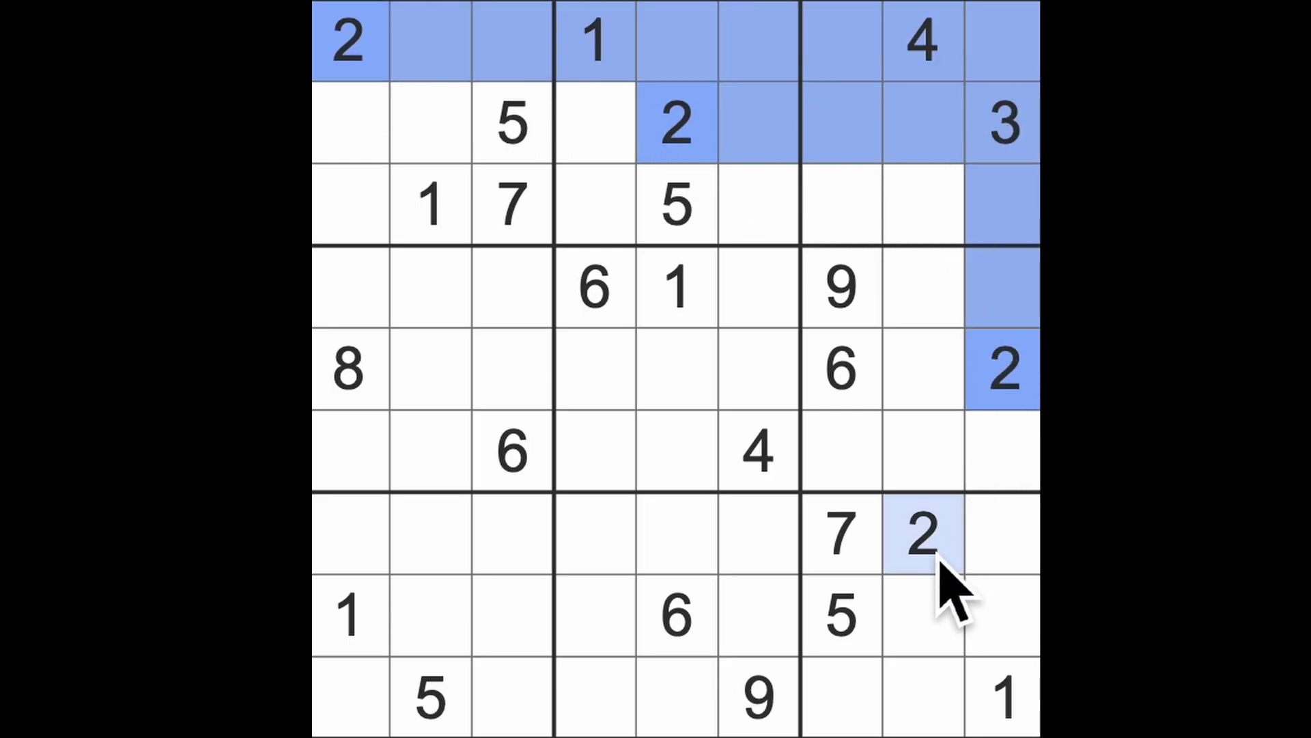
left_click_drag(928, 533, 922, 287)
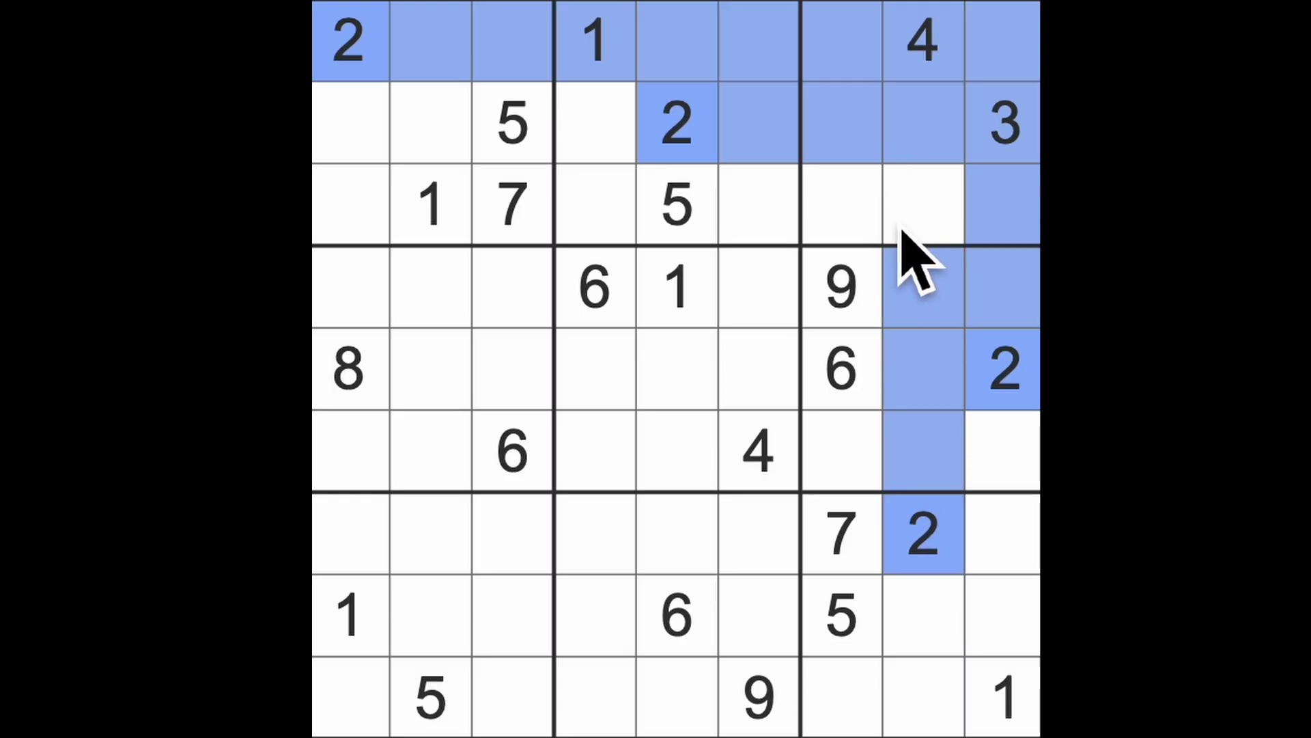
left_click(871, 221)
type("2")
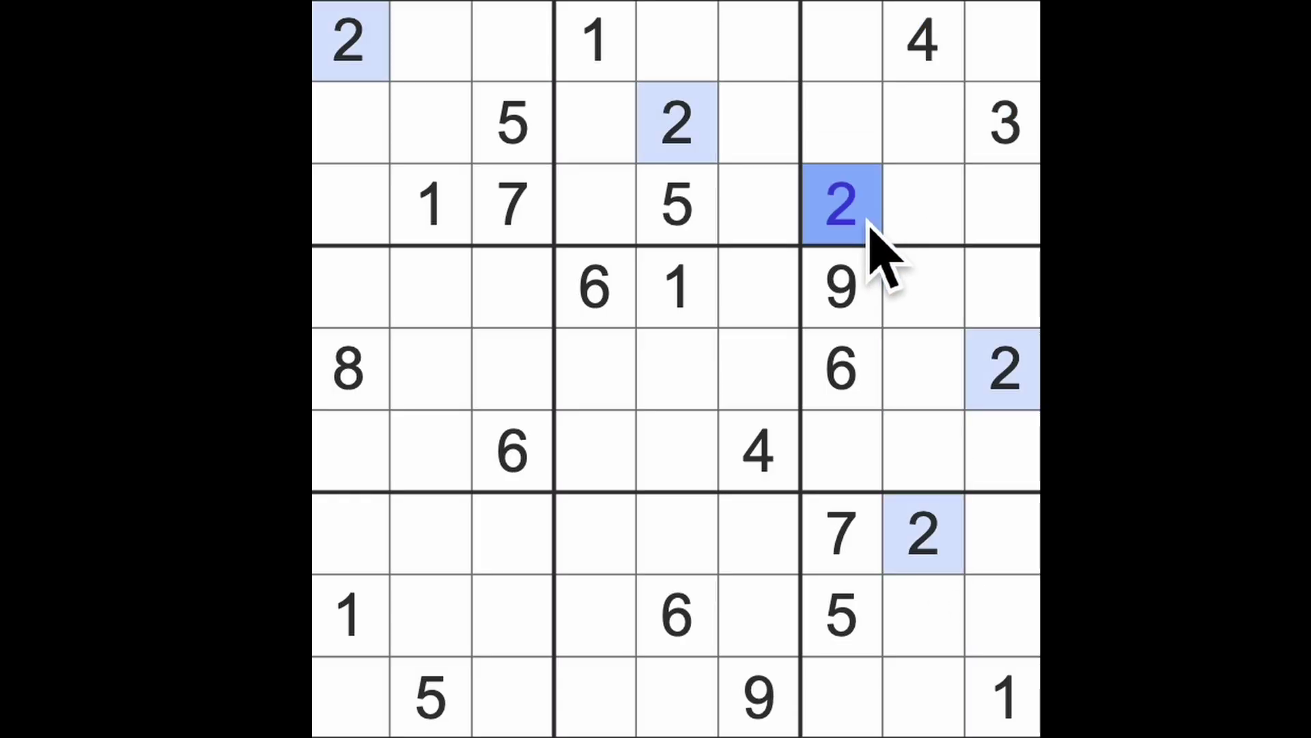
Check the 1s in columns 4–5 and row 8, then put a 1 in row 7, column 6.
left_click_drag(595, 41, 605, 707)
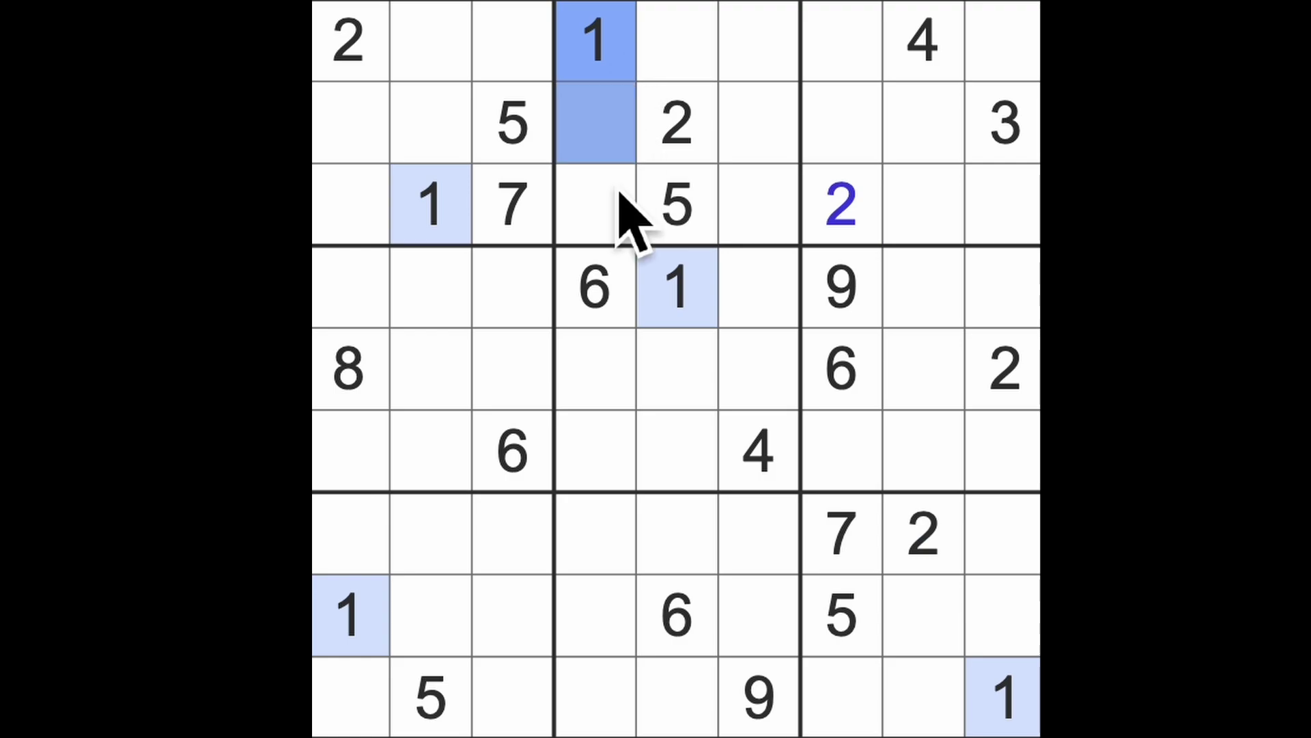
left_click_drag(677, 287, 676, 707)
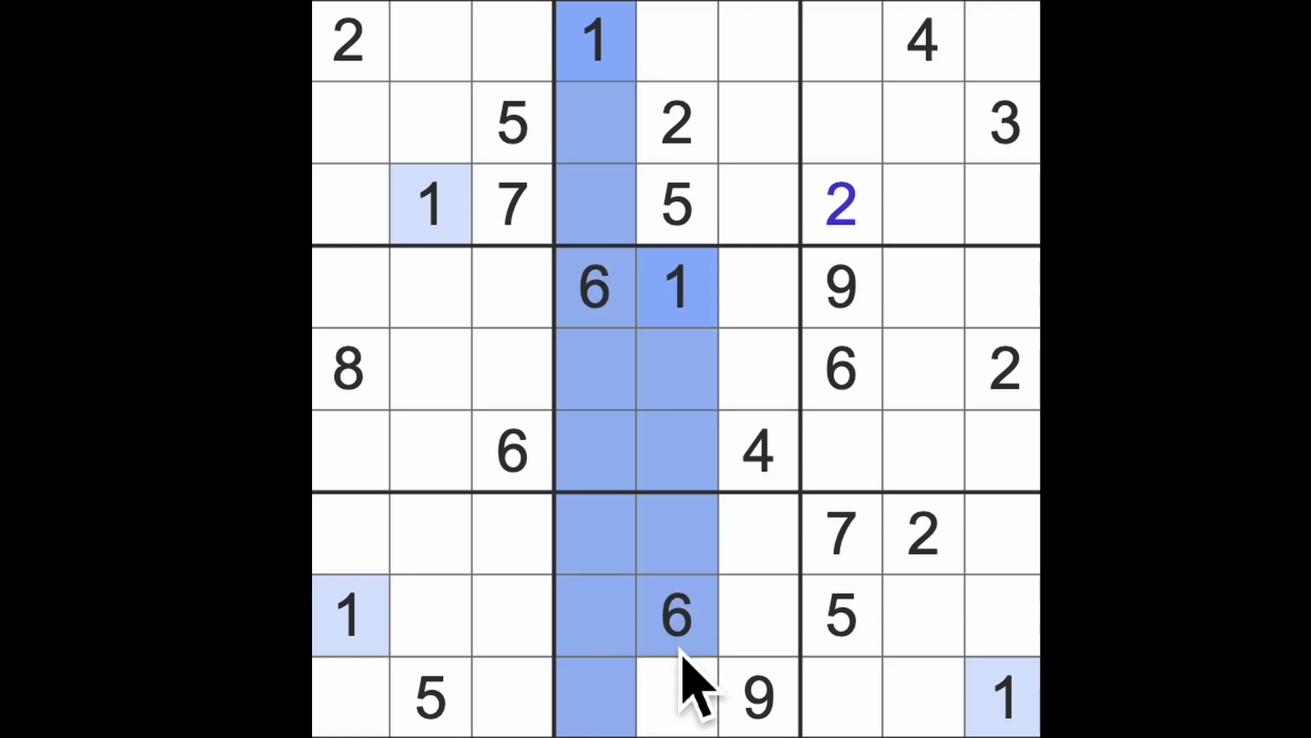
left_click(353, 620)
left_click_drag(354, 620, 512, 621)
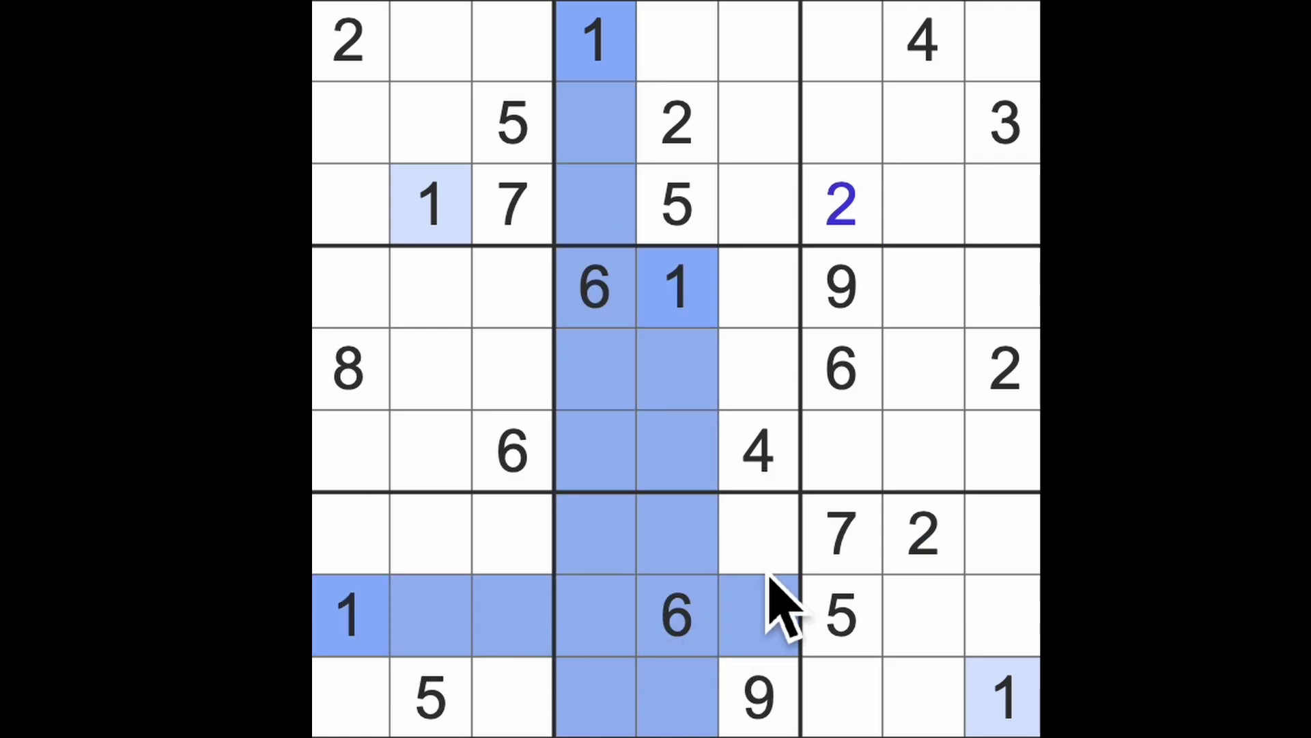
left_click(761, 533)
type("1")
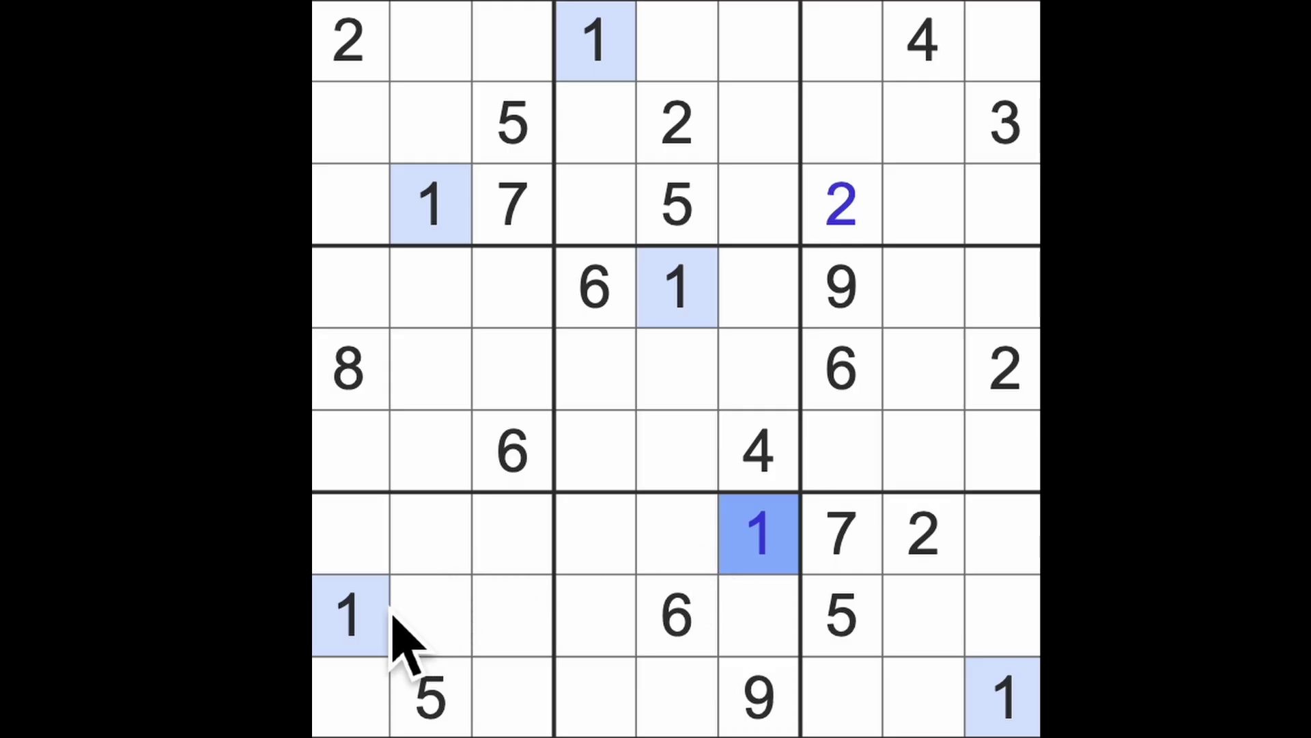
Check the 1s in columns 1–2 and row 4, then enter 1 in row 5, column 3.
left_click_drag(353, 620, 353, 287)
left_click_drag(430, 205, 430, 461)
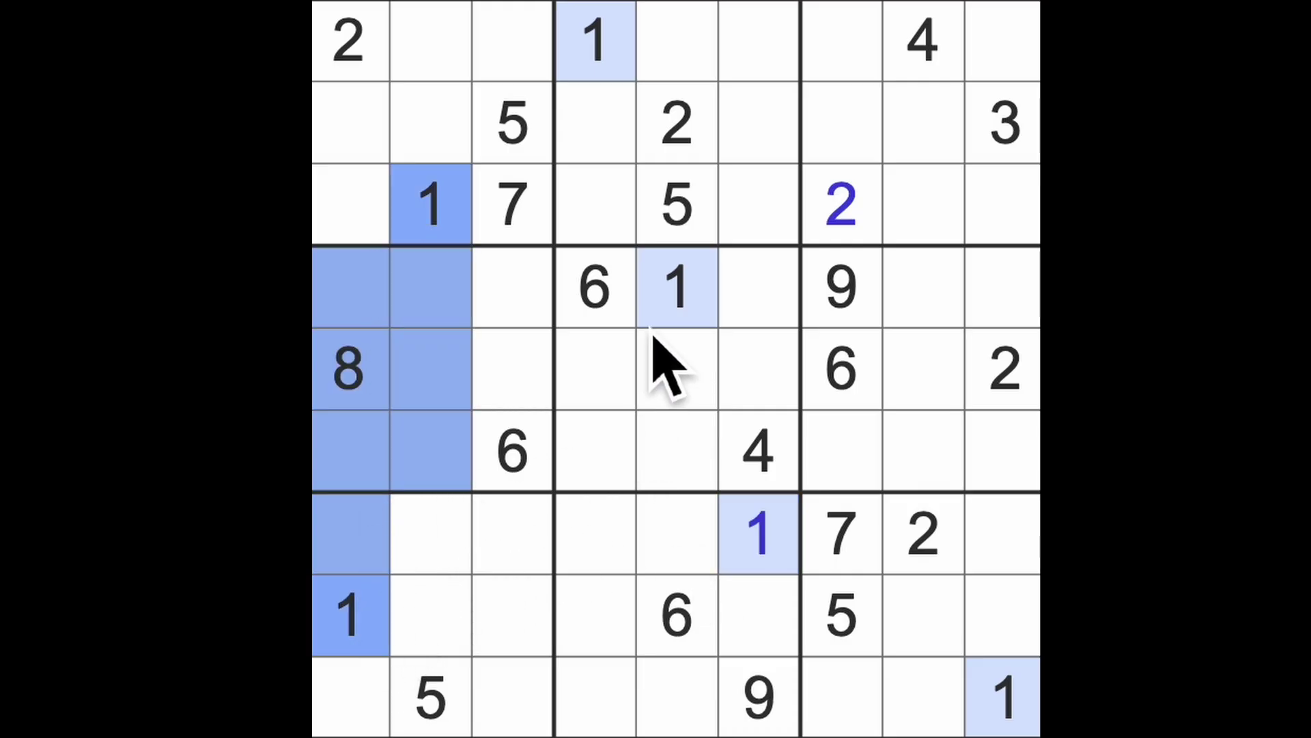
left_click_drag(676, 288, 512, 287)
left_click(543, 383)
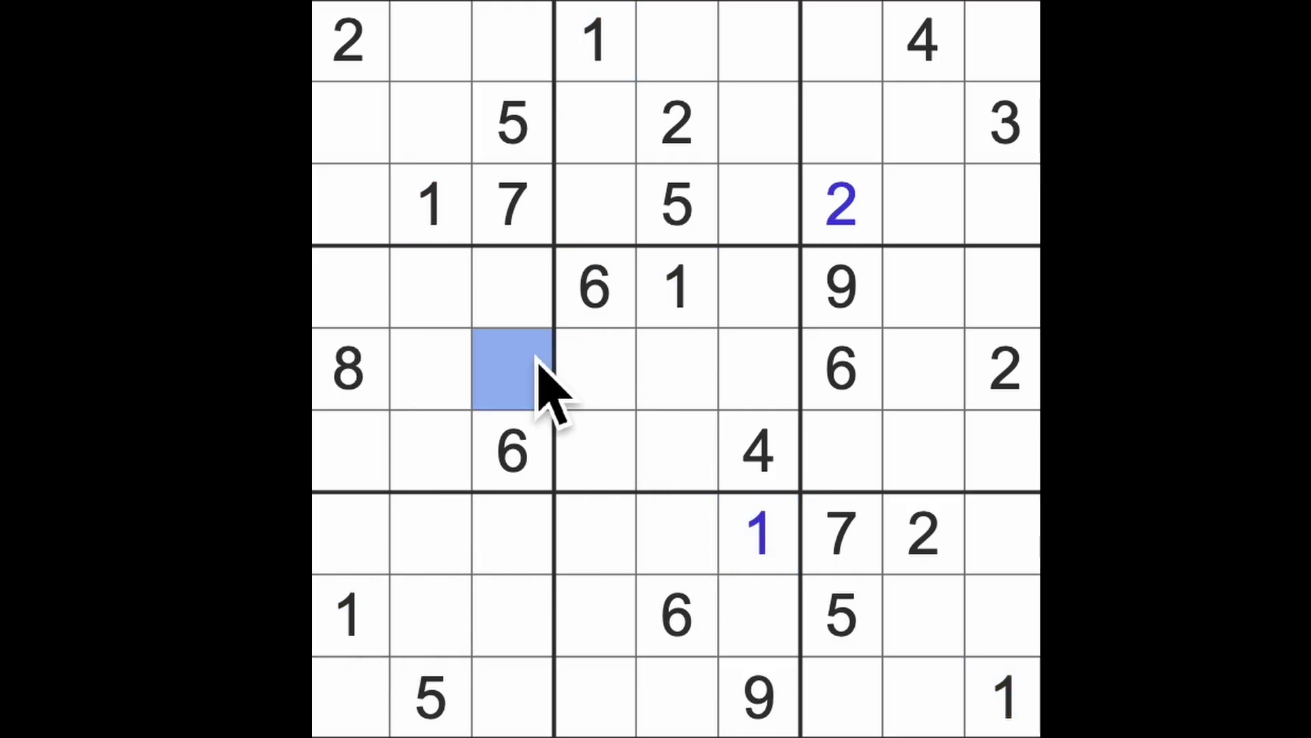
key("1")
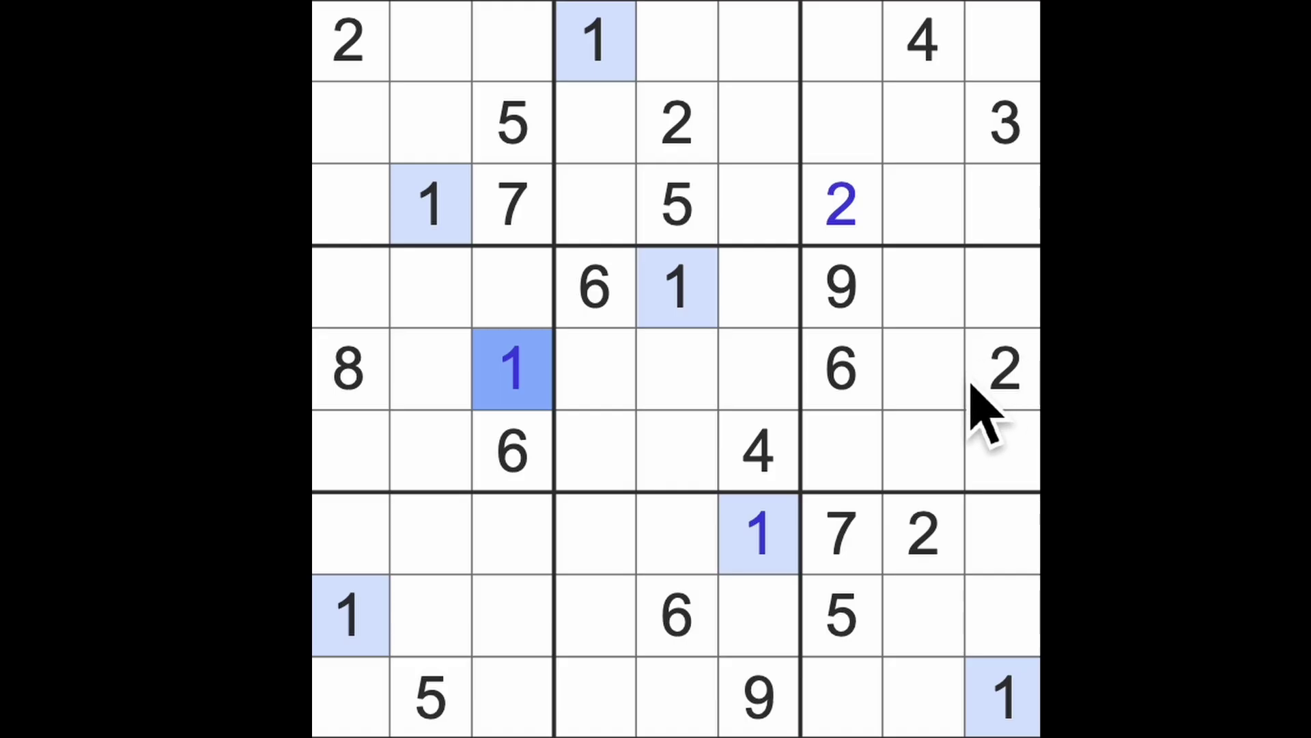
Check the 2s and 5s across rows 8–9 and column 5, then place 5 in row 7, column 4.
left_click(1010, 371)
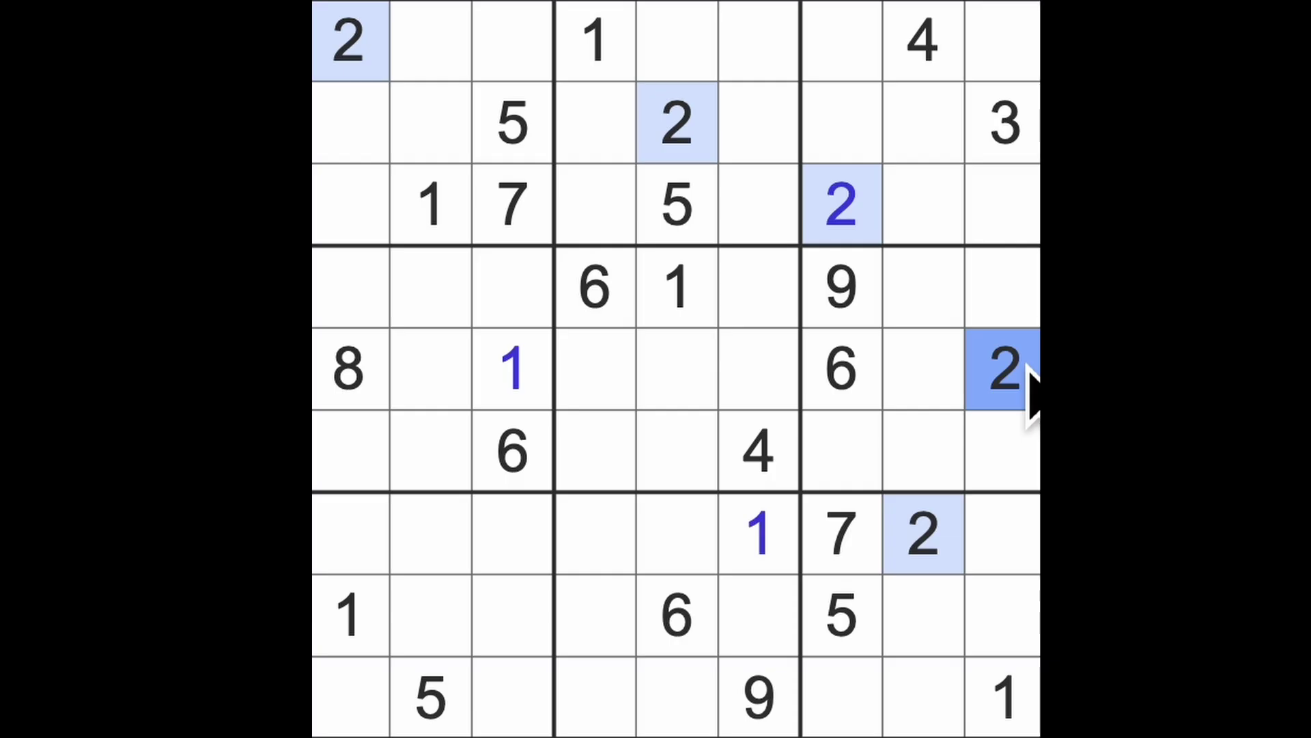
left_click(841, 615)
left_click_drag(841, 615, 594, 614)
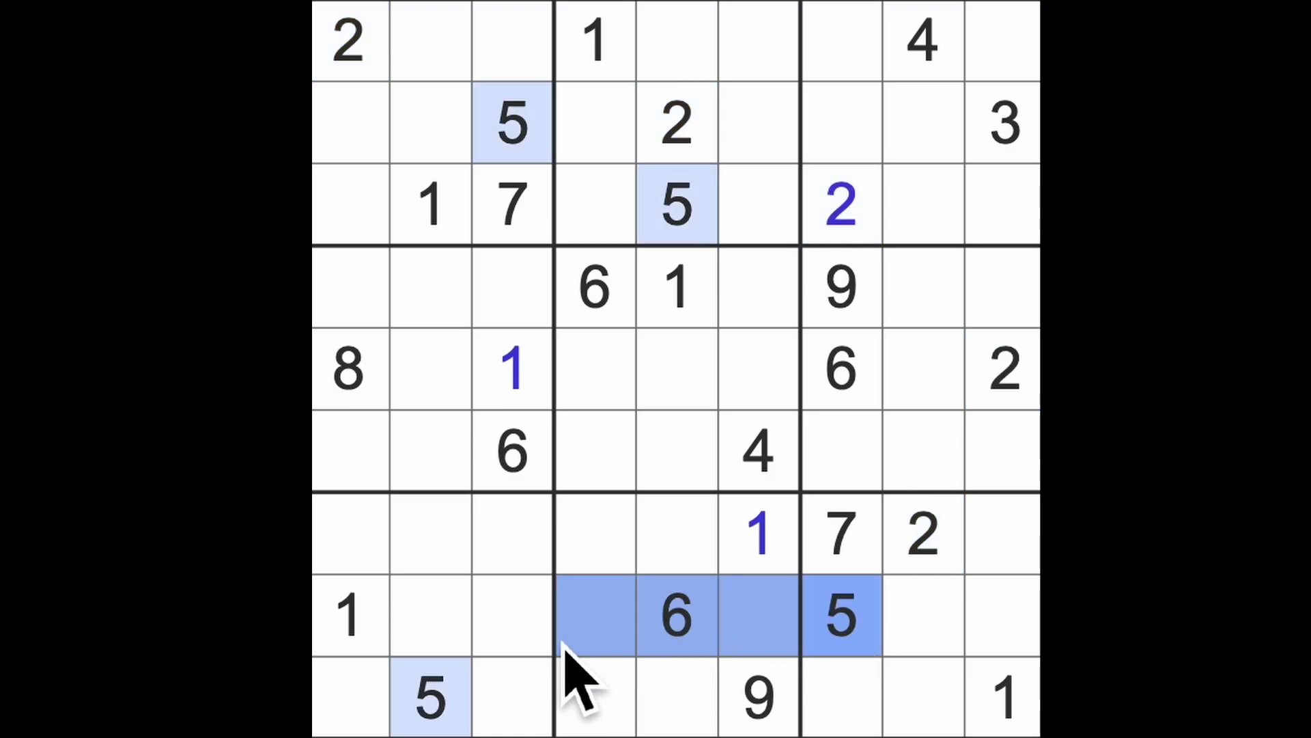
left_click_drag(431, 702, 671, 707)
left_click(676, 205)
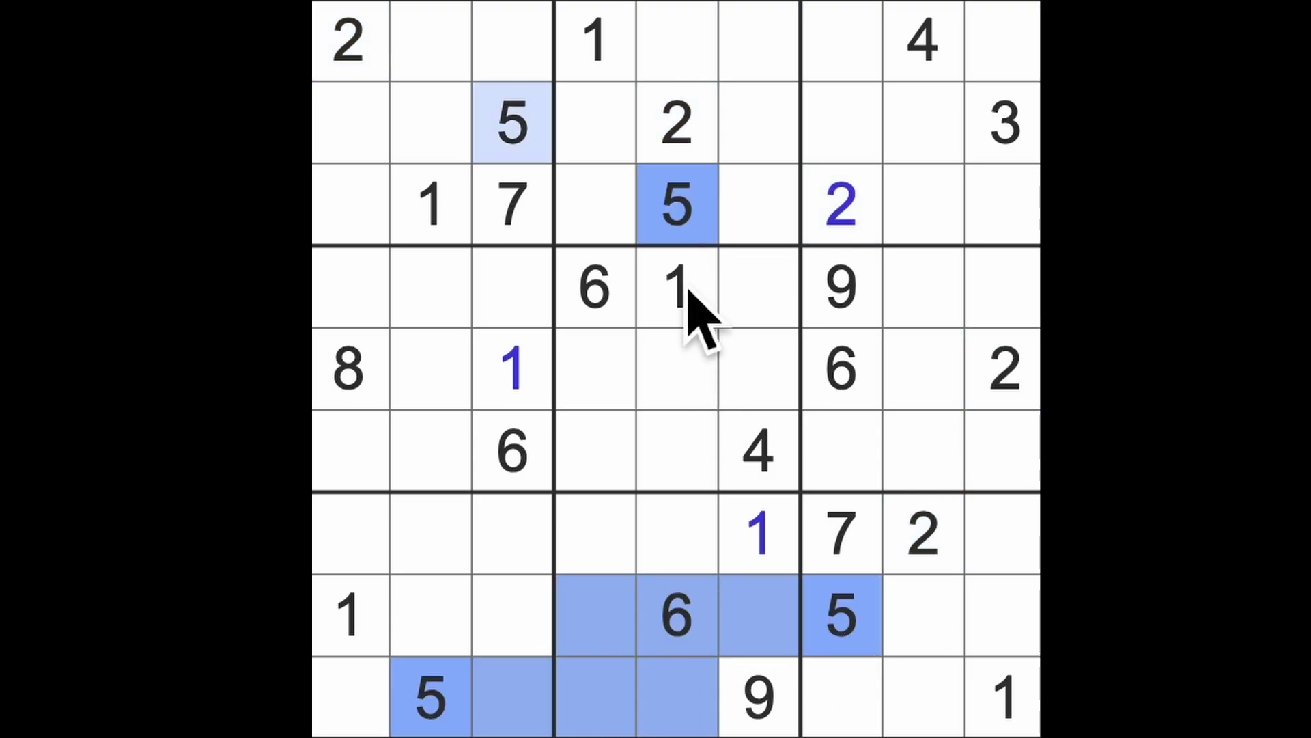
left_click_drag(677, 288, 666, 594)
left_click(595, 533)
type("5")
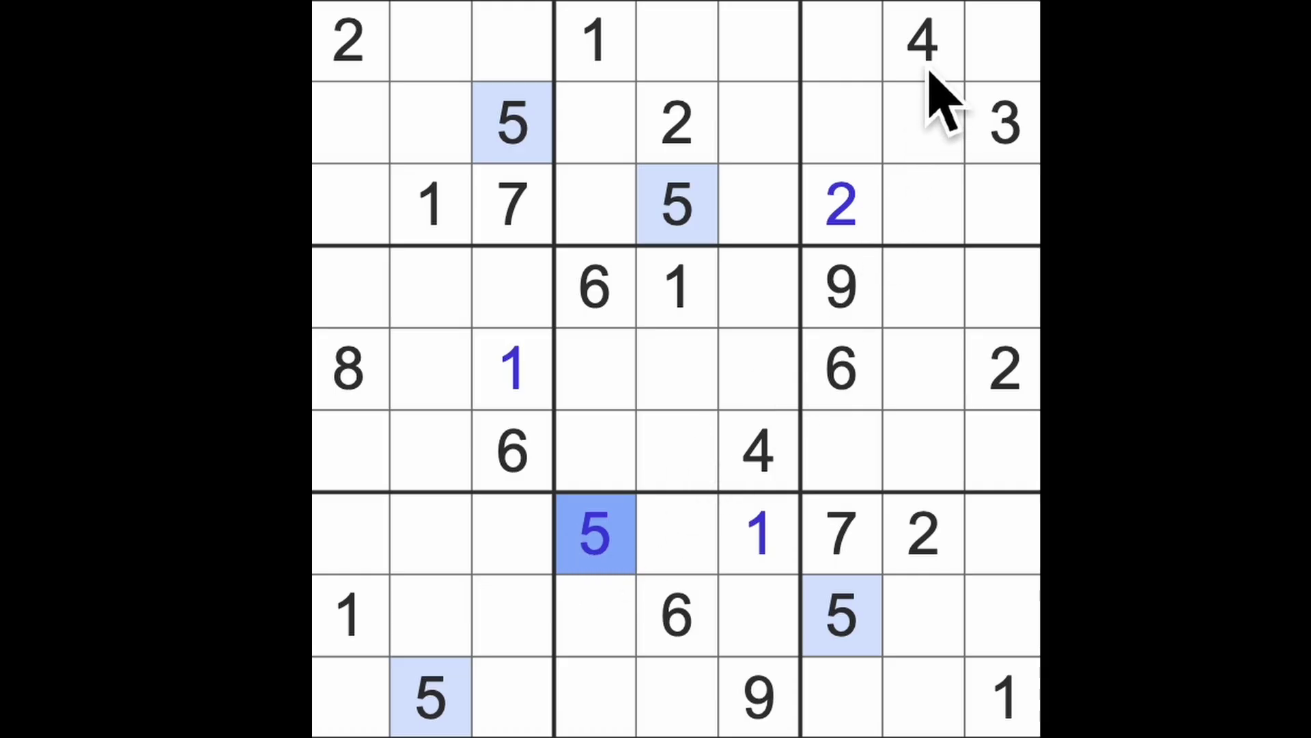
Place 4s in row 4, column 9 and row 5, column 2.
left_click_drag(922, 62, 928, 461)
left_click(1003, 292)
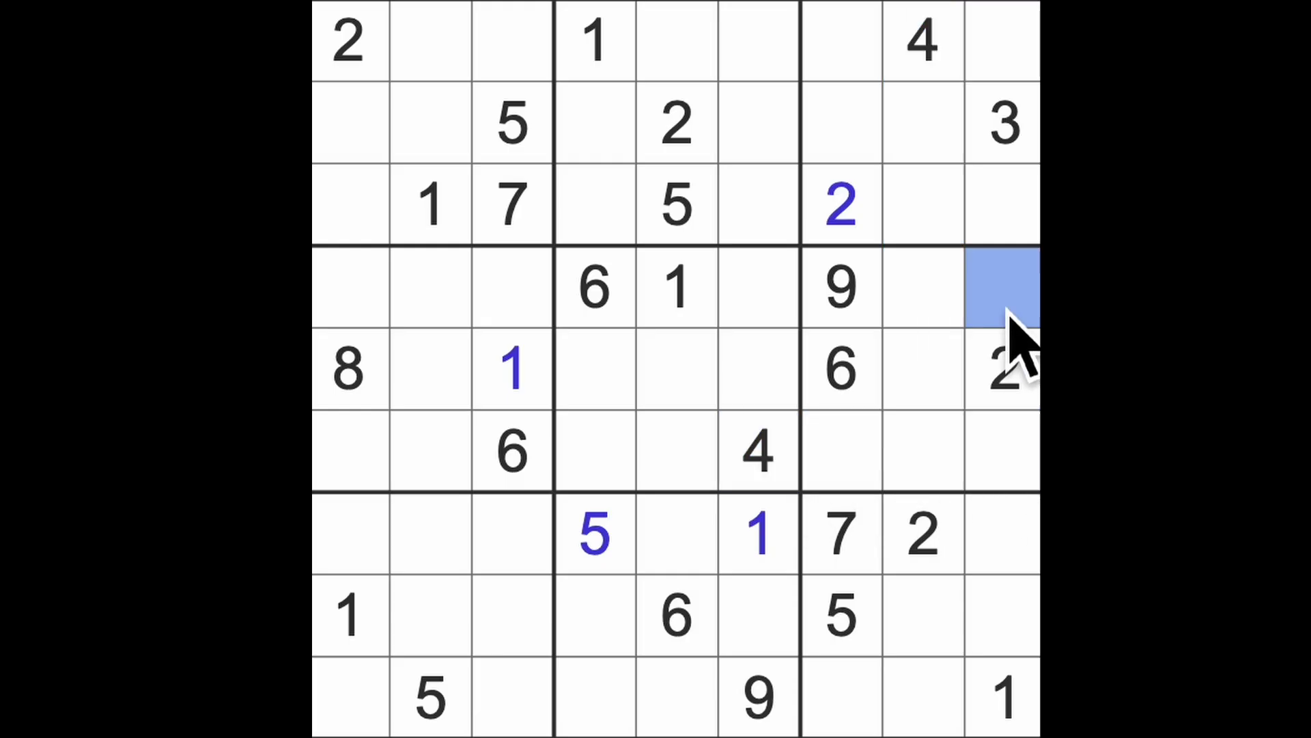
key("4")
left_click_drag(1001, 293, 389, 308)
left_click_drag(748, 461, 585, 461)
left_click_drag(487, 461, 349, 461)
left_click(430, 368)
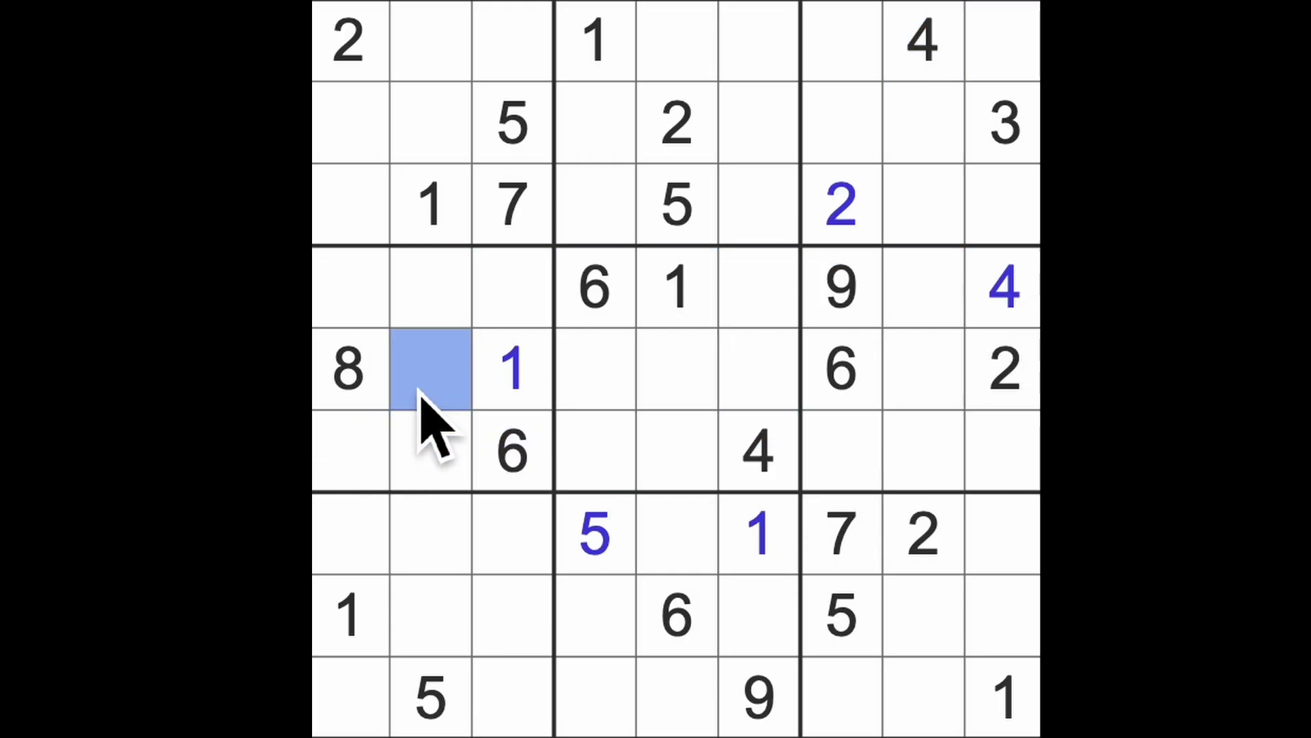
key("4")
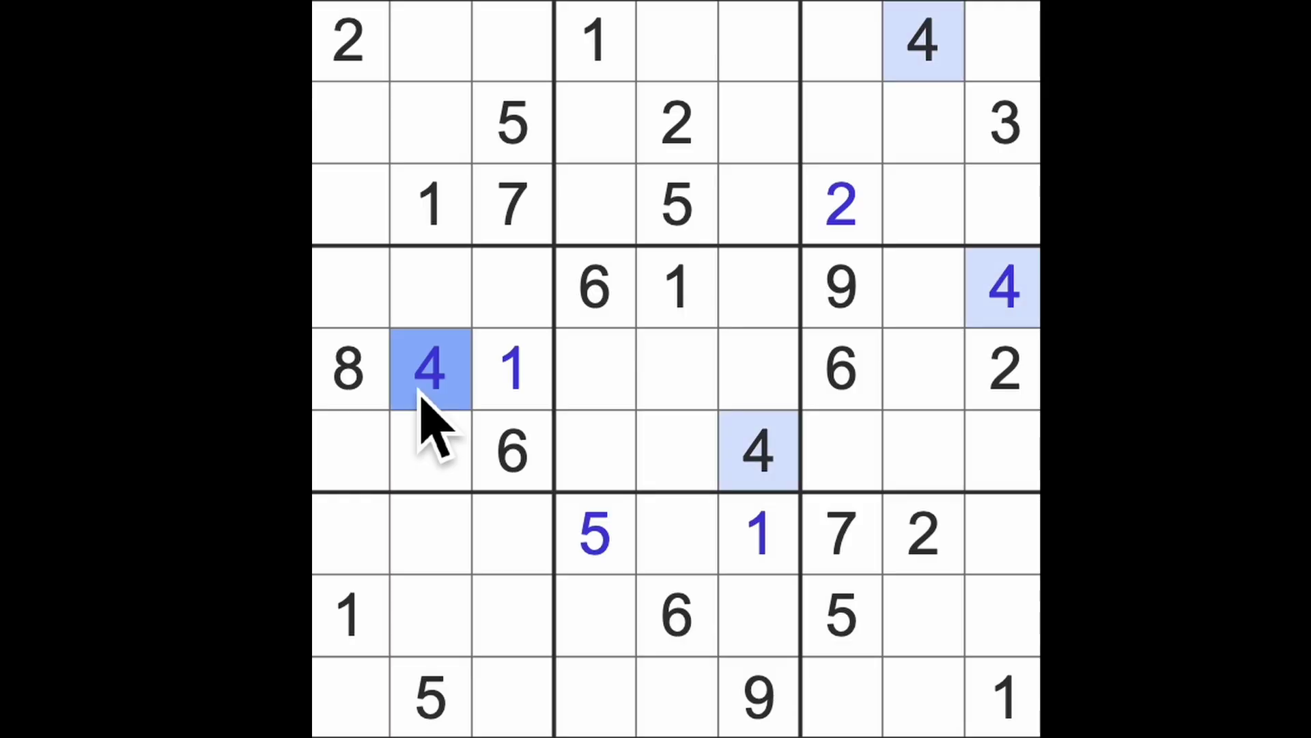
Check columns 8–9 and the bottom row, then put a 4 in row 9, column 7.
left_click_drag(1004, 287, 1029, 621)
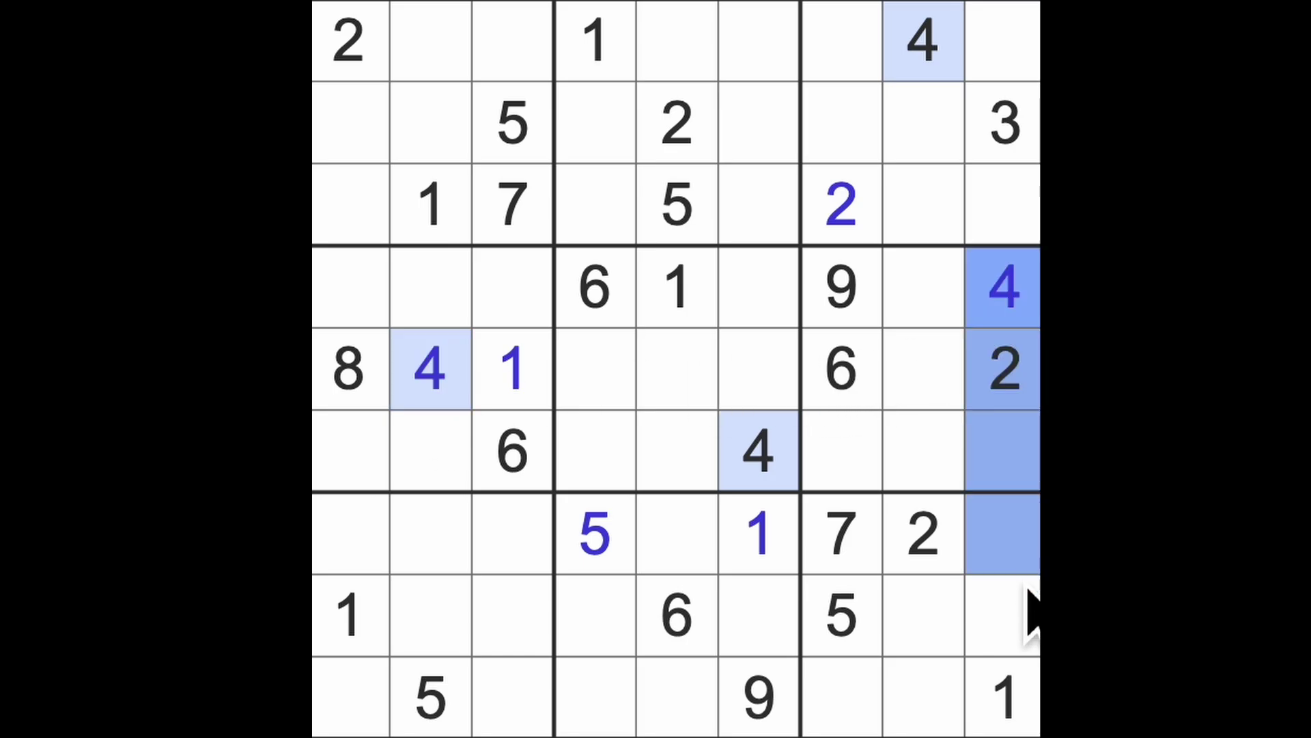
left_click_drag(922, 123, 922, 707)
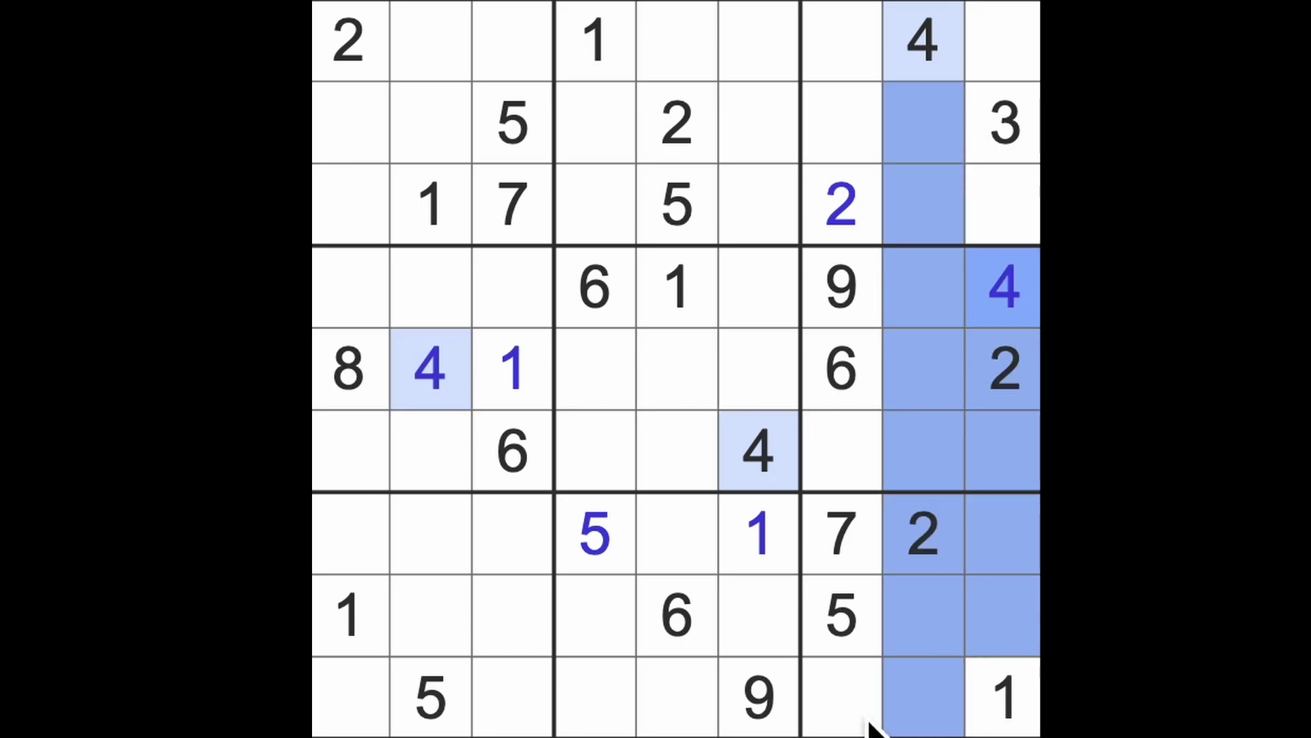
left_click(842, 696)
type("4")
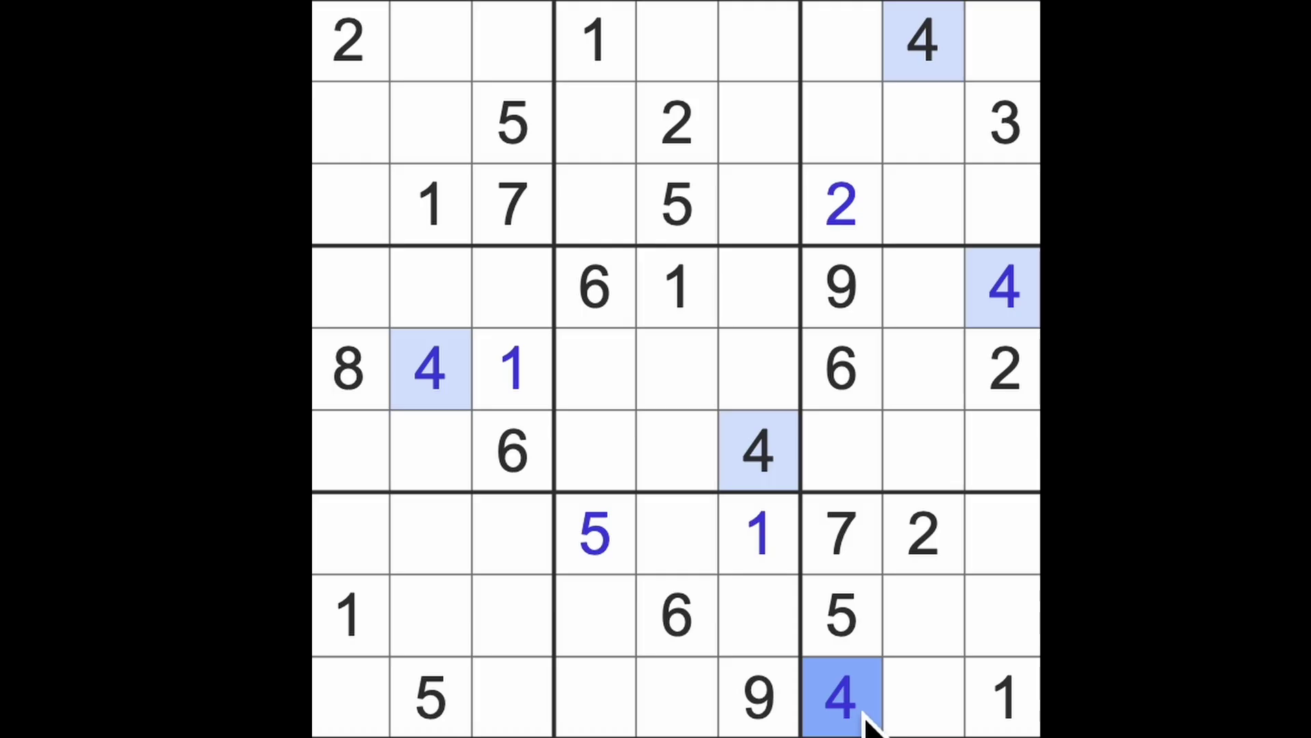
left_click_drag(758, 708, 348, 707)
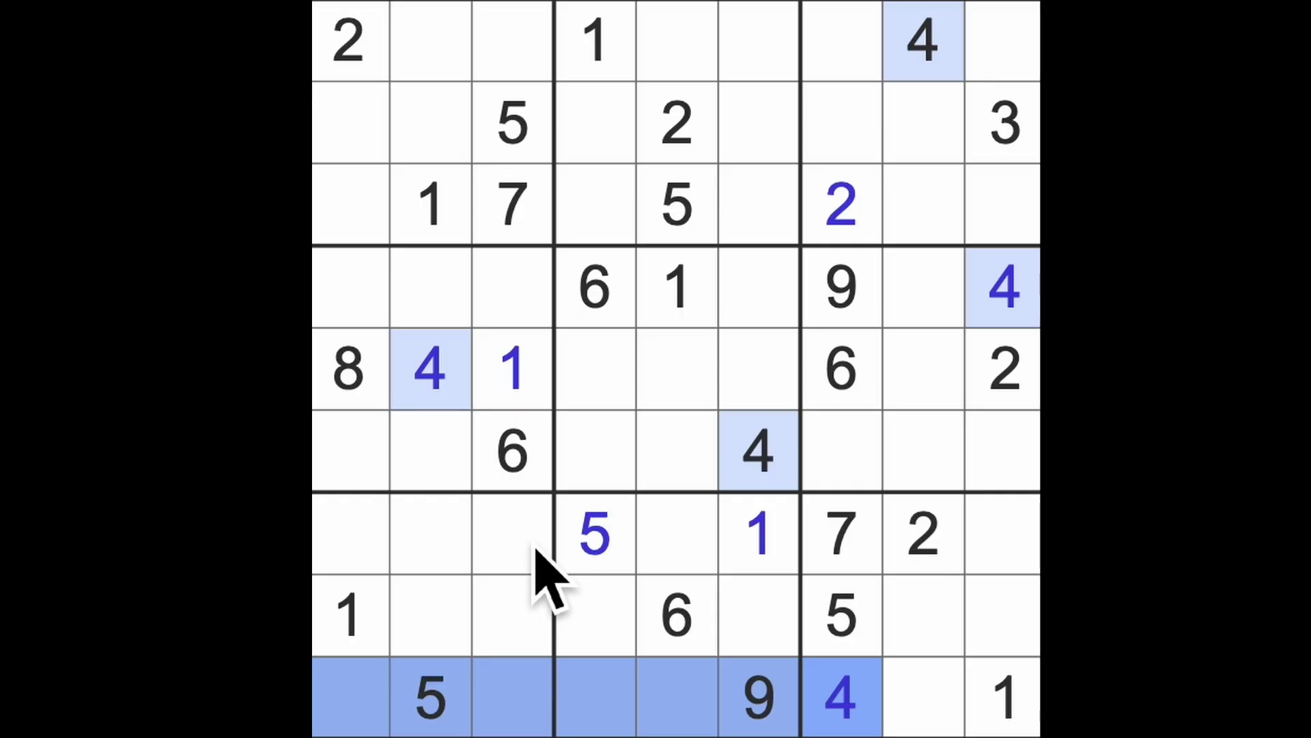
Mark cells blocked by existing 4s and place a 4 in row 7, column 5.
left_click_drag(541, 558, 535, 646)
left_click(436, 379)
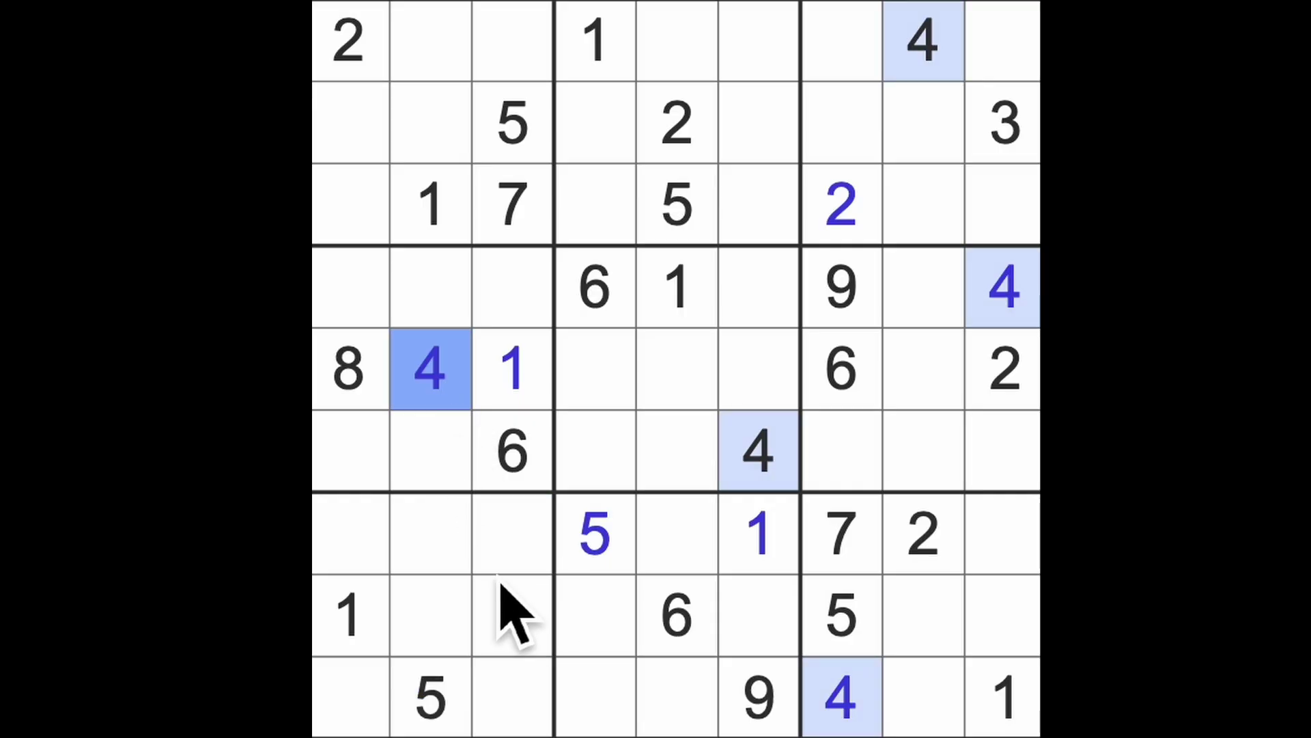
left_click_drag(543, 532, 542, 625)
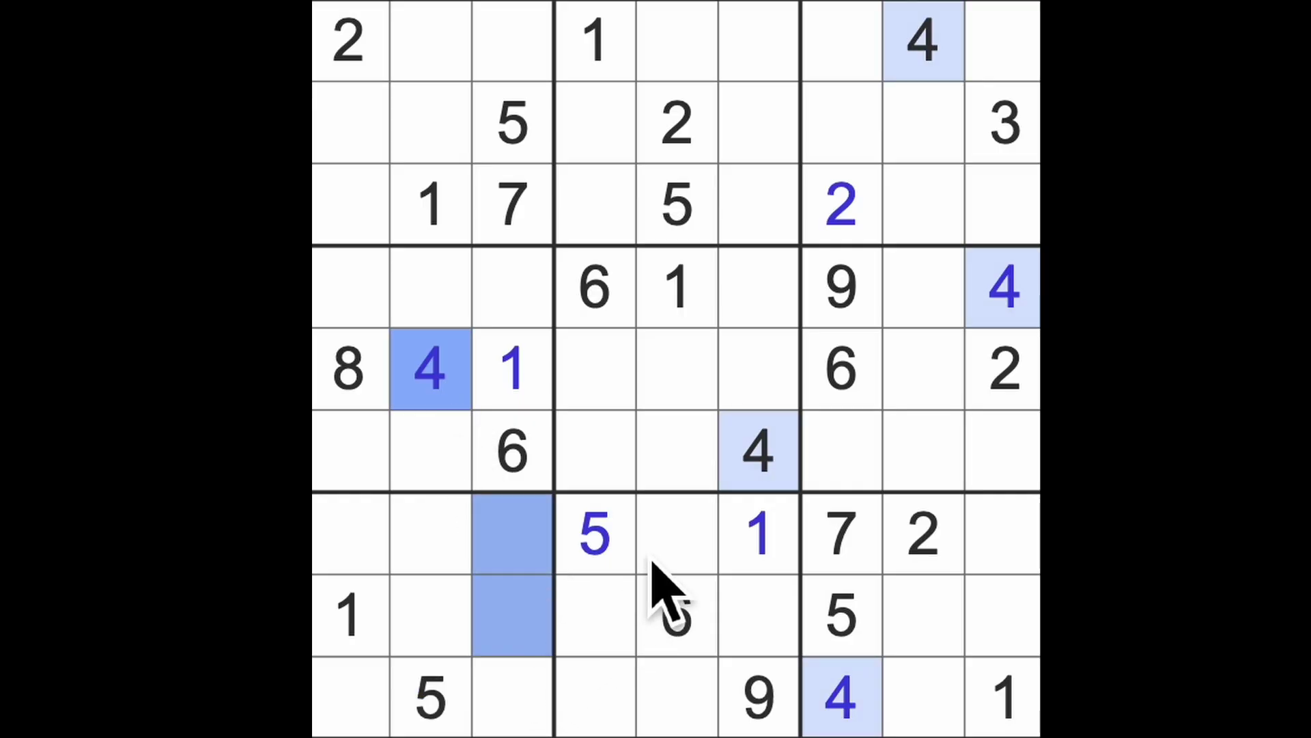
left_click(676, 532, "ctrl")
left_click(595, 616, "ctrl")
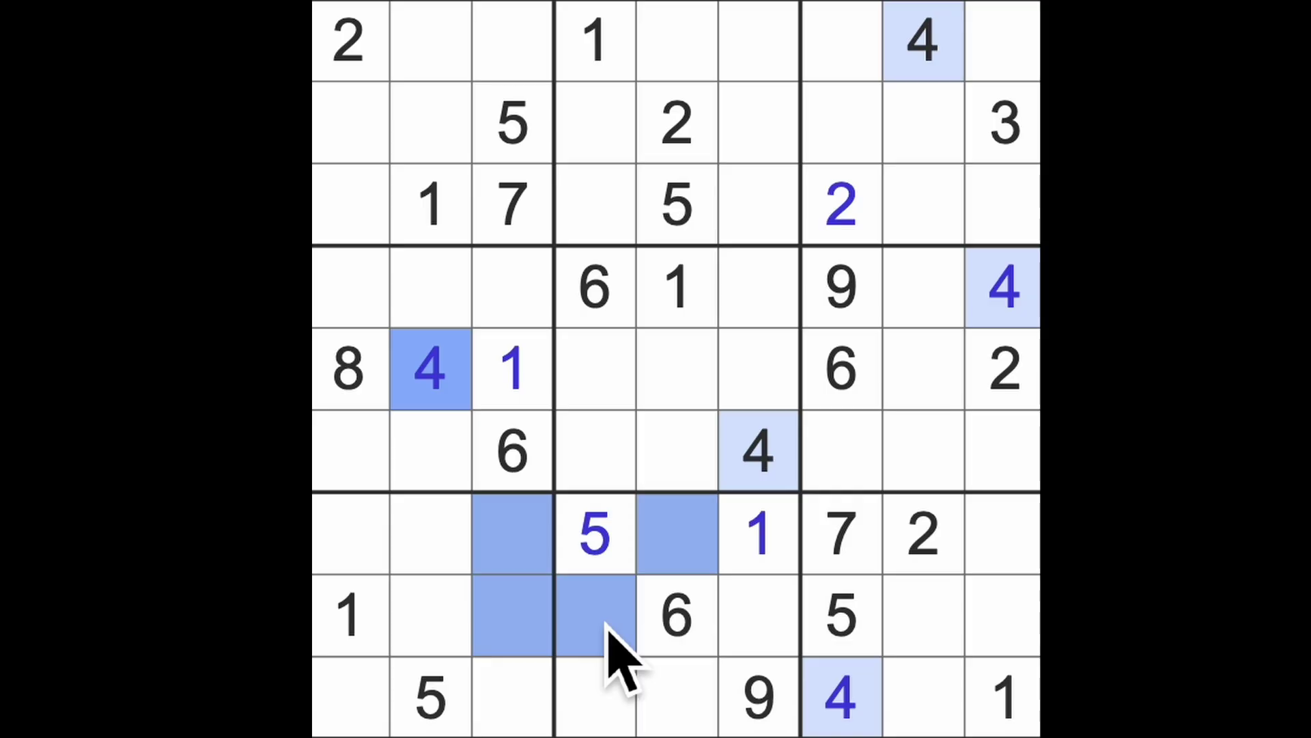
left_click_drag(759, 451, 784, 67)
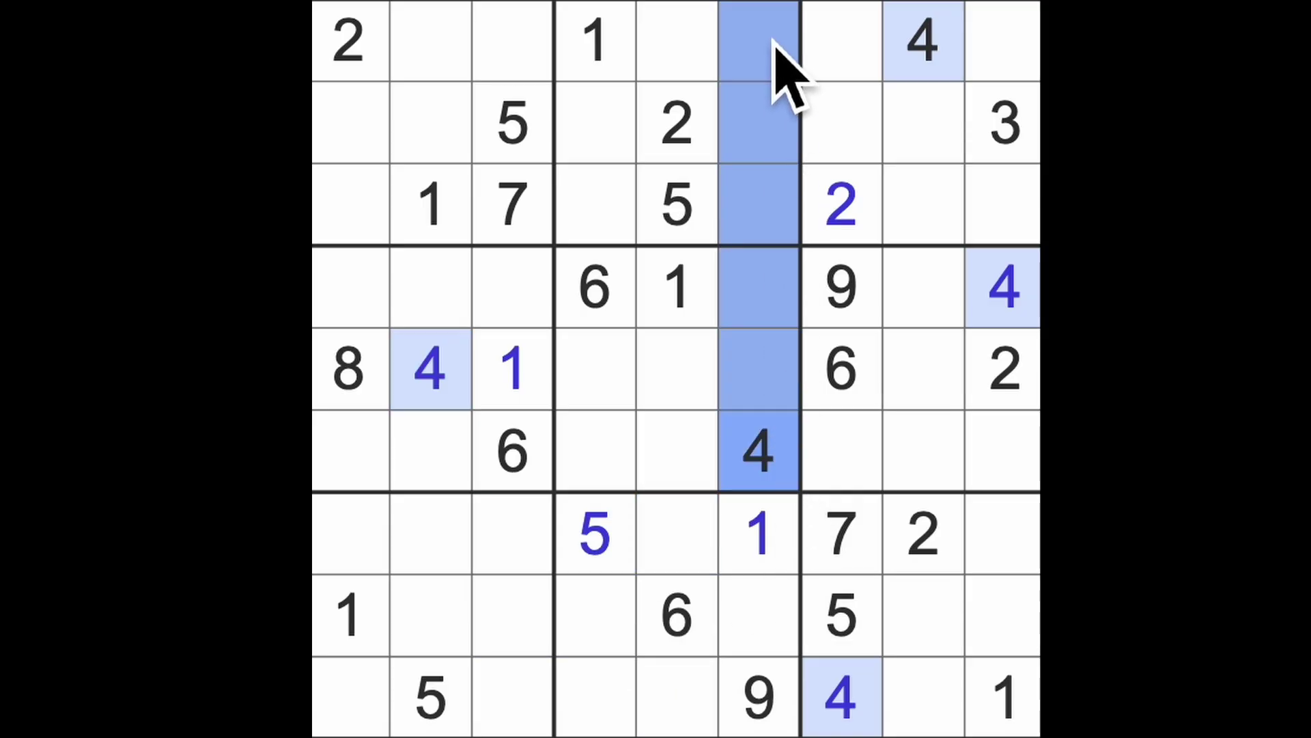
left_click_drag(922, 41, 677, 42)
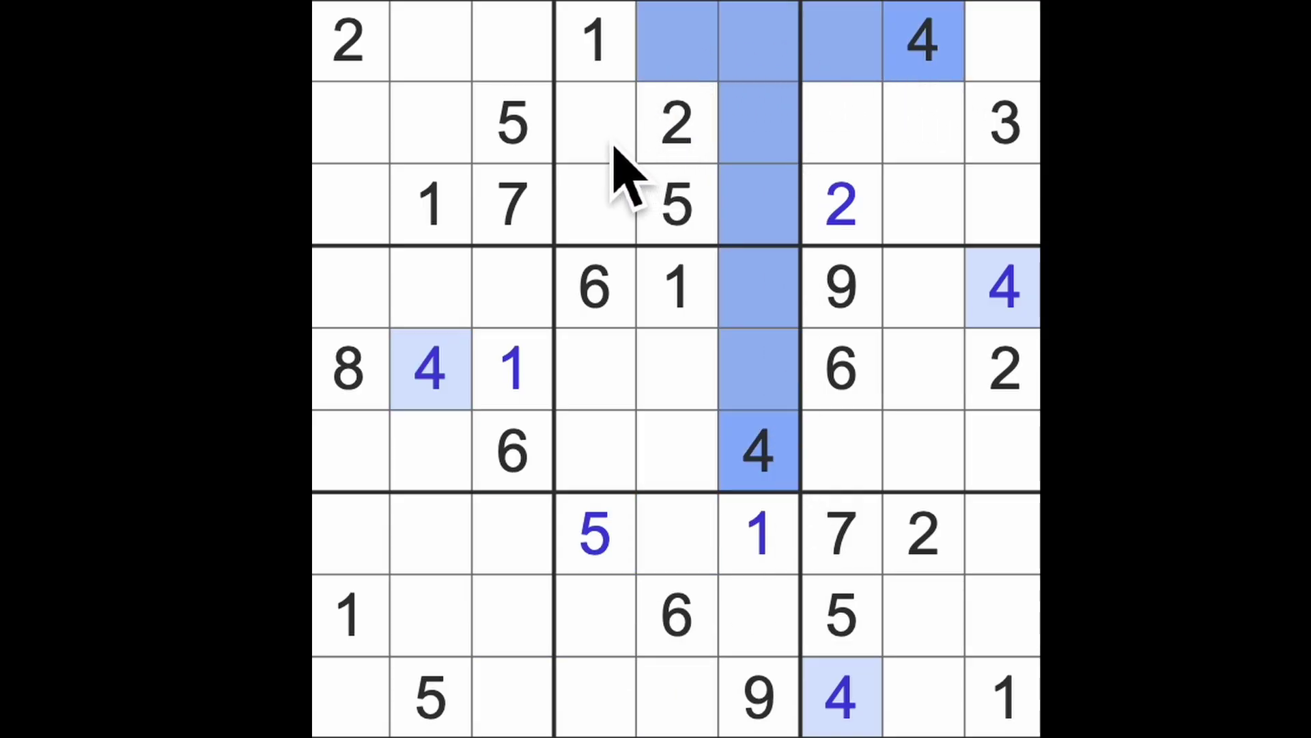
mouse_move(610, 128)
left_mouse_down()
mouse_move(615, 640)
mouse_move(599, 707)
mouse_move(845, 707)
mouse_move(655, 707)
left_mouse_up()
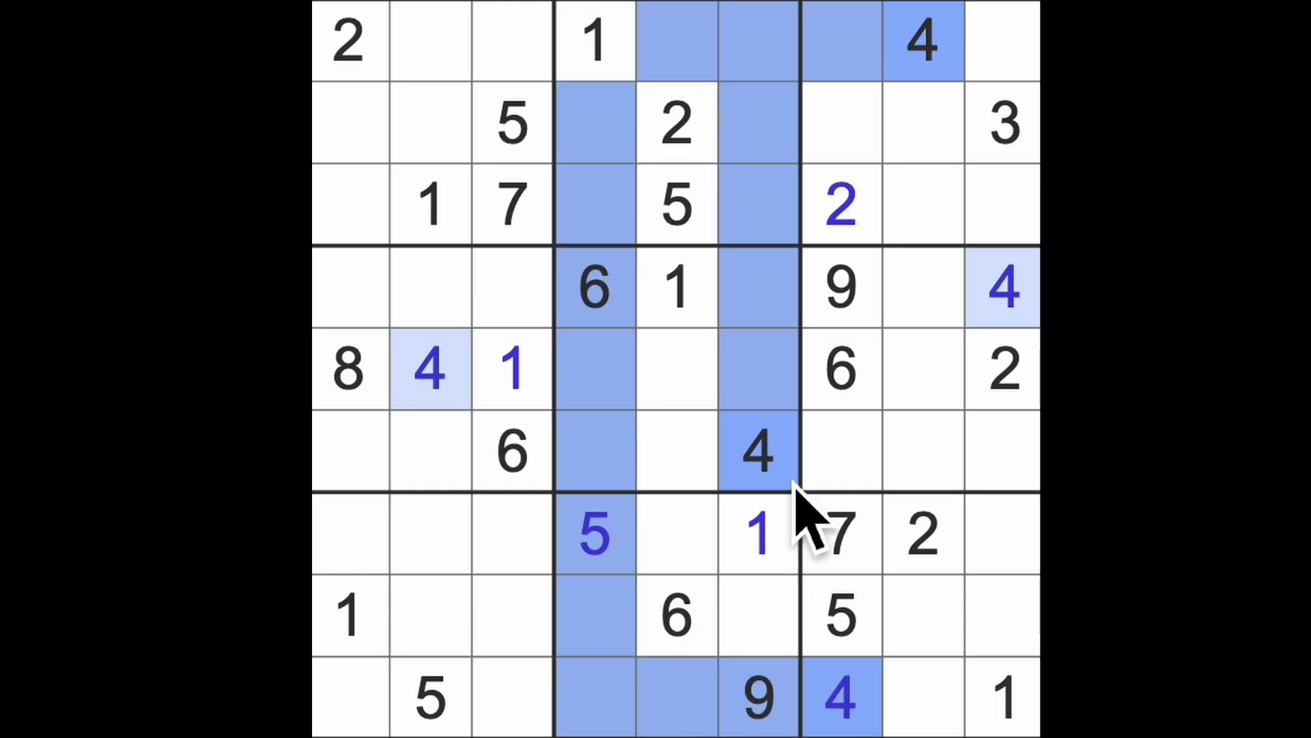
left_click(681, 533)
type("4")
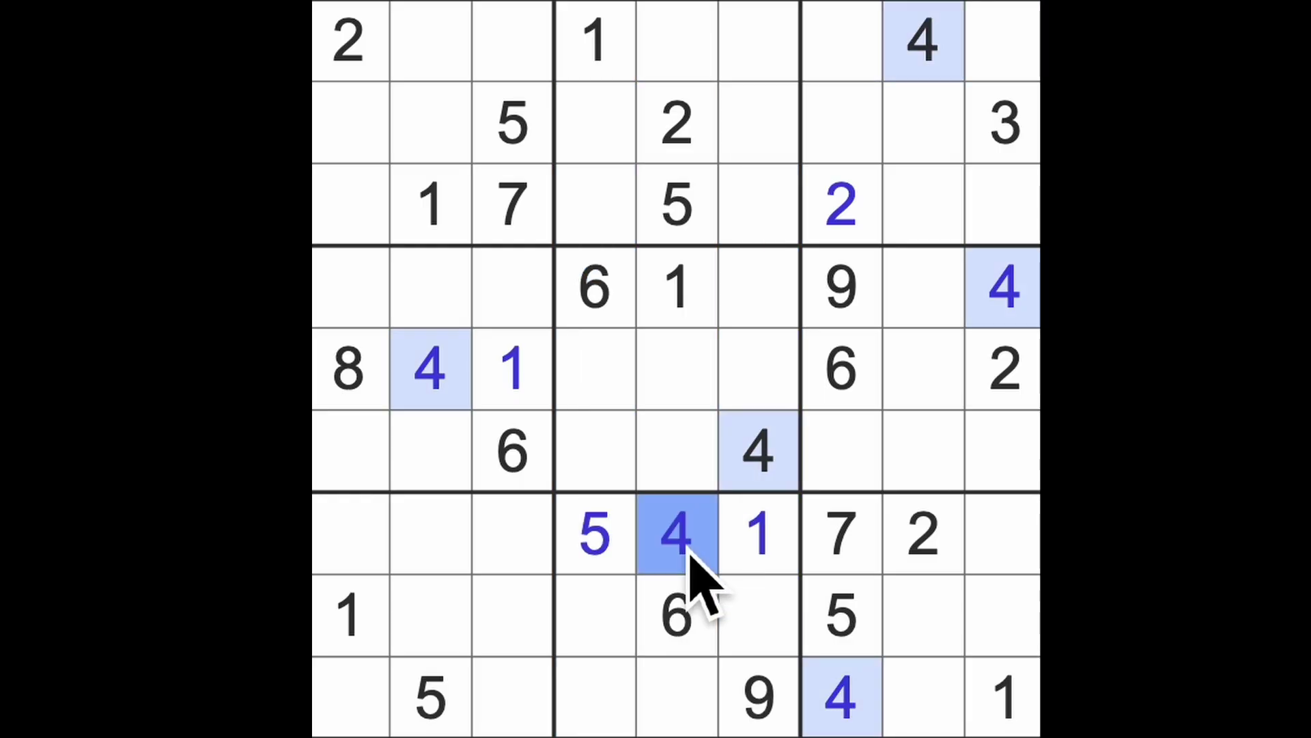
Mark rows 7 and 9 as blocked, then place a 4 in row 8, column 3.
left_click_drag(677, 533, 354, 553)
left_click_drag(845, 707, 354, 707)
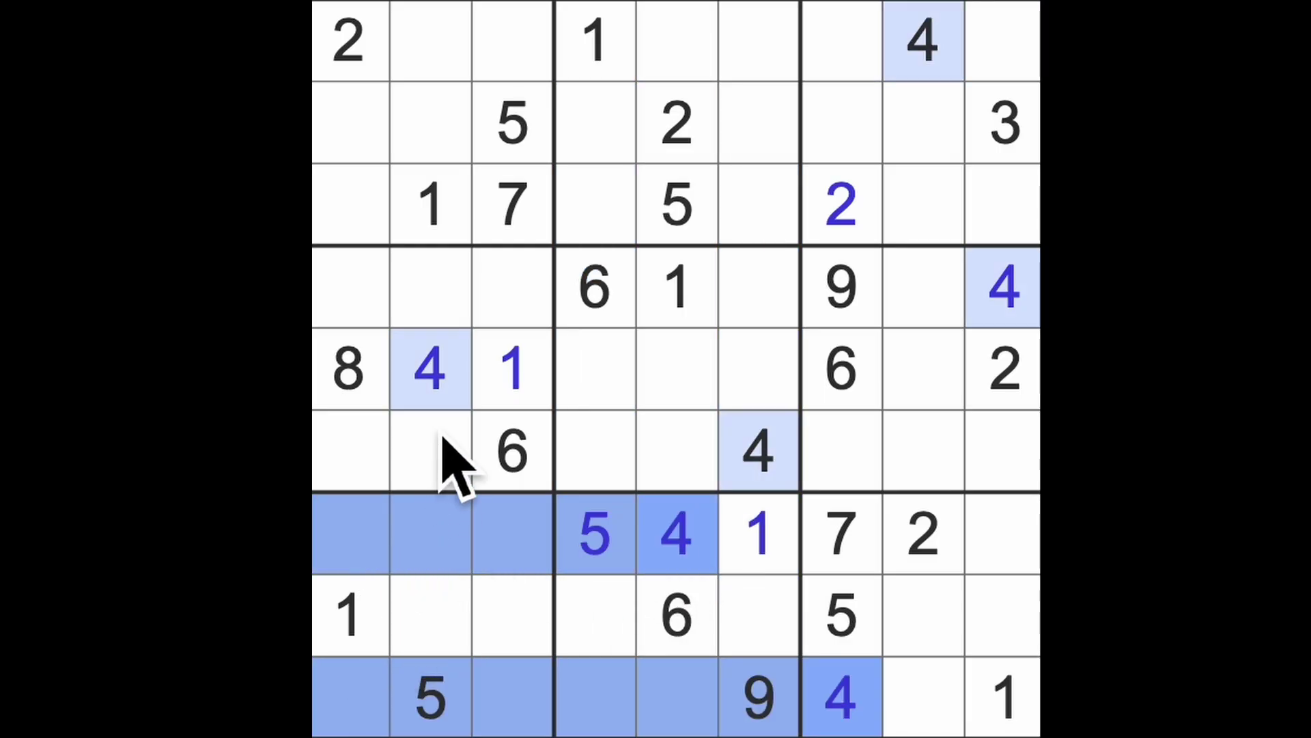
left_click_drag(431, 368, 450, 676)
left_click(512, 615)
type("4")
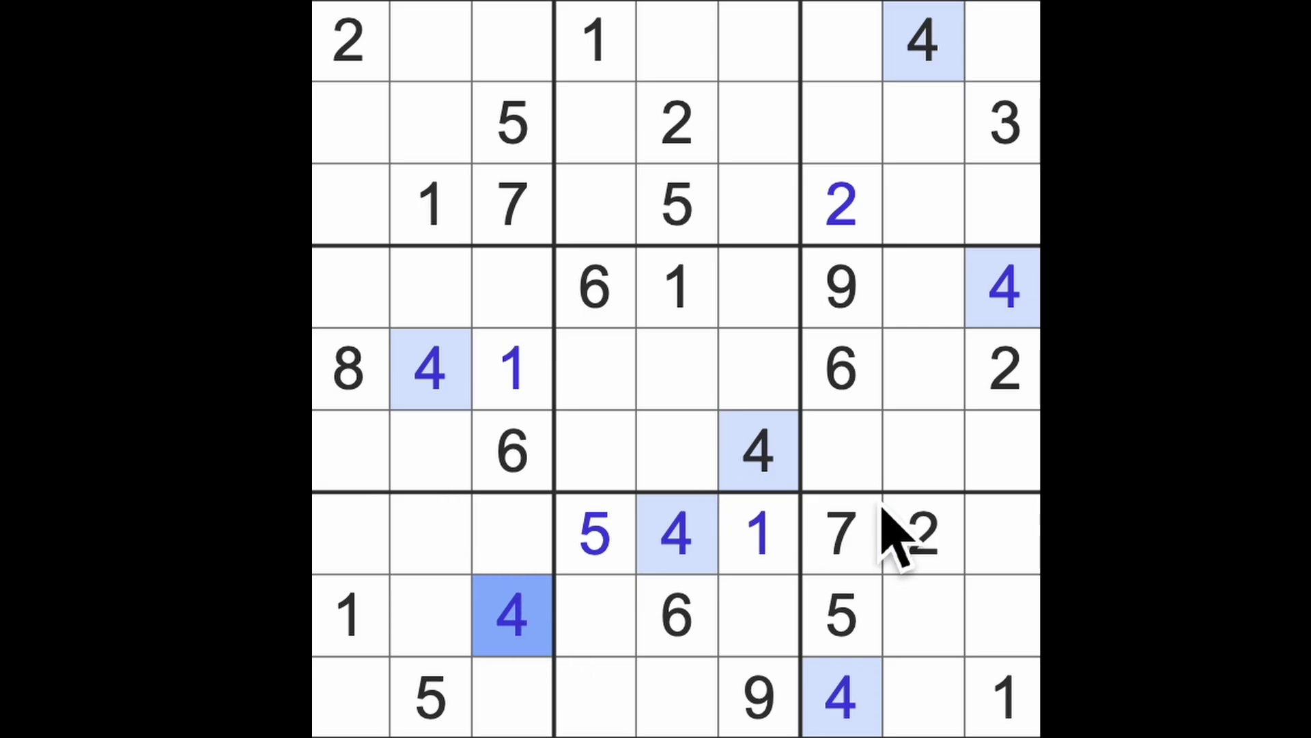
Place 8s in row 1, column 7 and row 2, column 2.
mouse_move(842, 451)
left_mouse_down()
mouse_move(866, 373)
mouse_move(866, 61)
left_mouse_up()
left_click(596, 42)
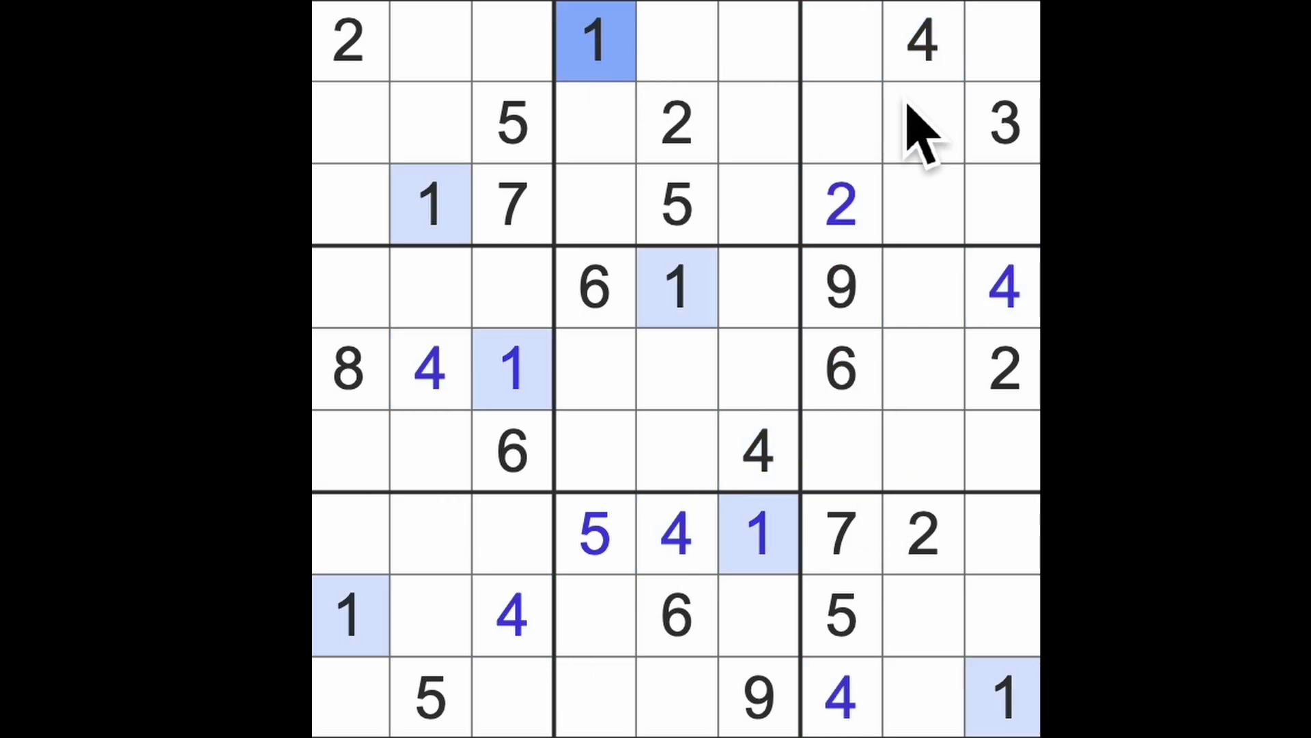
left_click(923, 123)
left_click_drag(922, 123, 1004, 123)
left_click(865, 61)
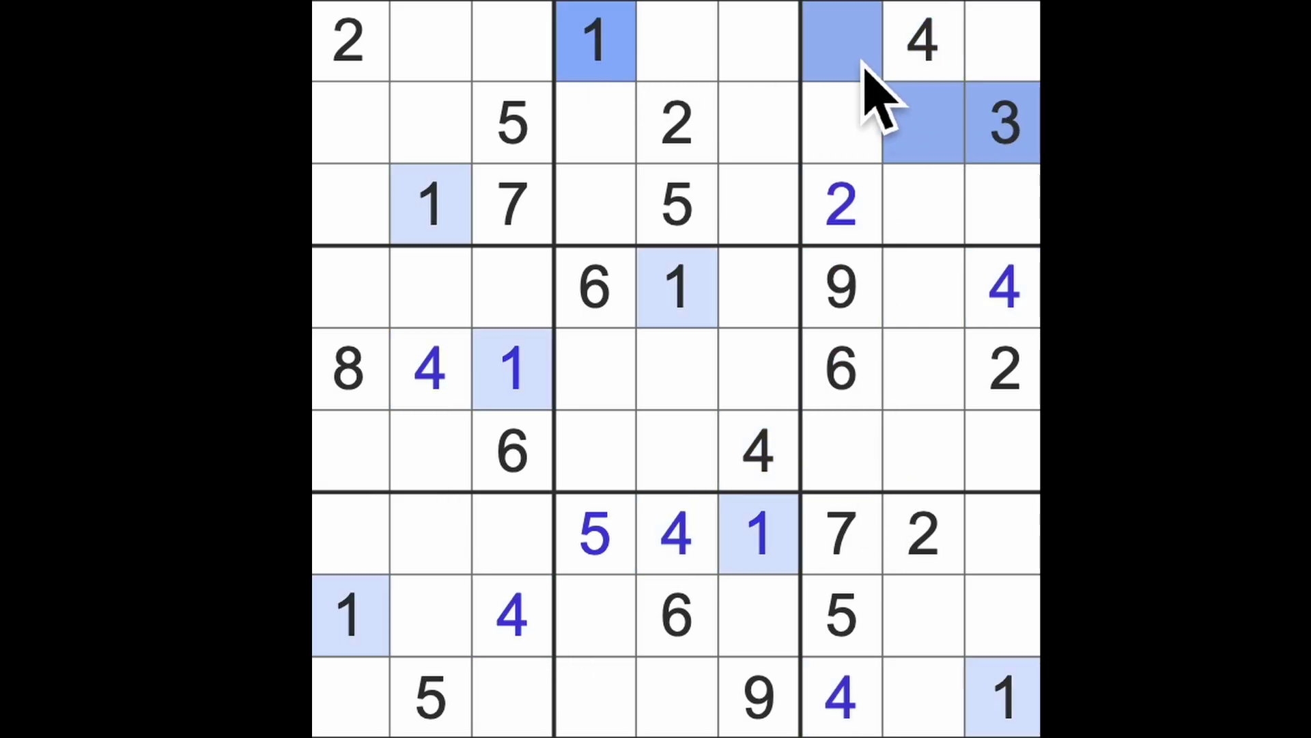
key("8")
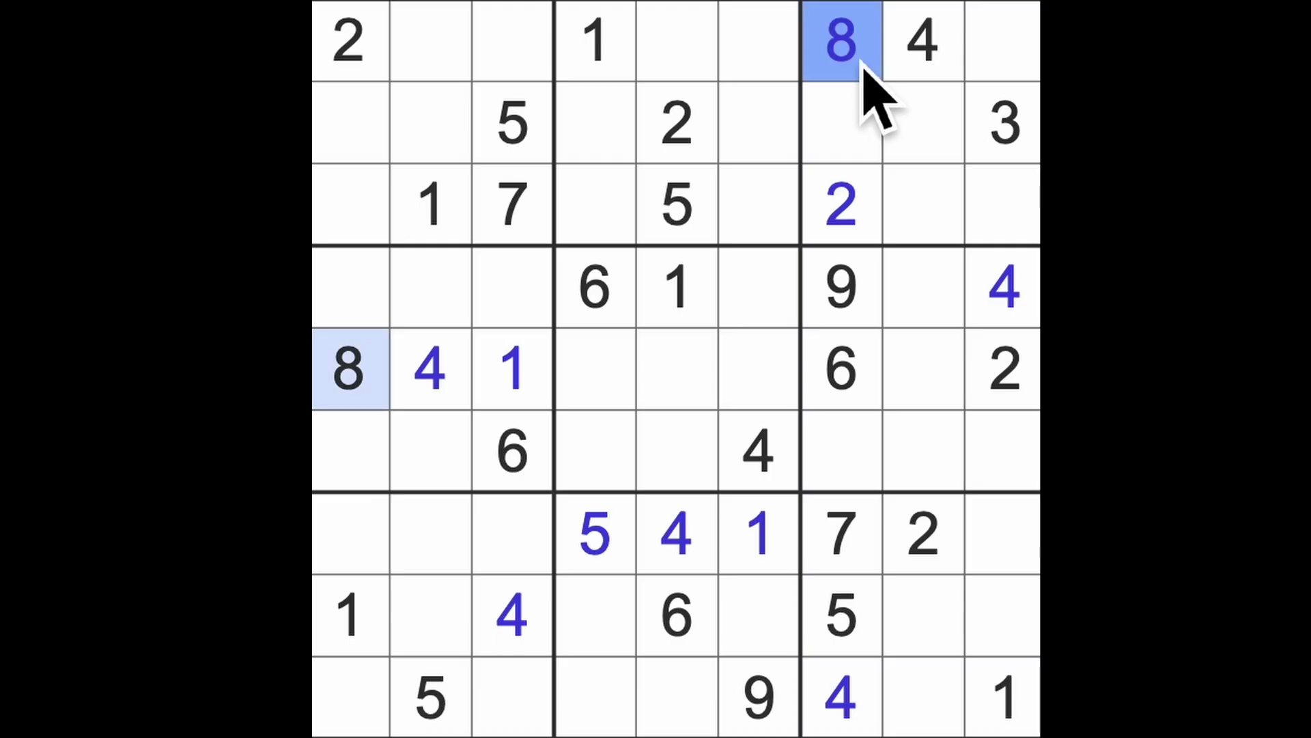
left_click_drag(758, 41, 349, 41)
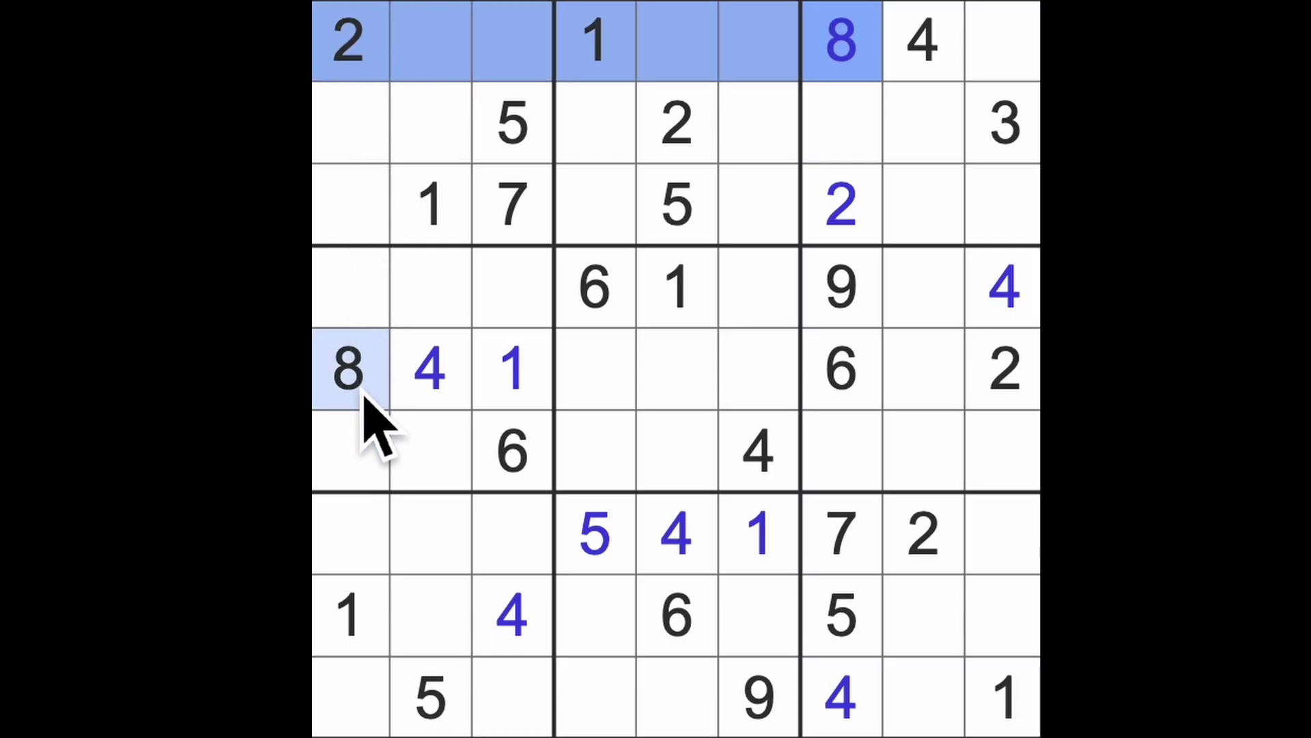
left_click_drag(349, 123, 349, 297)
left_click(431, 129)
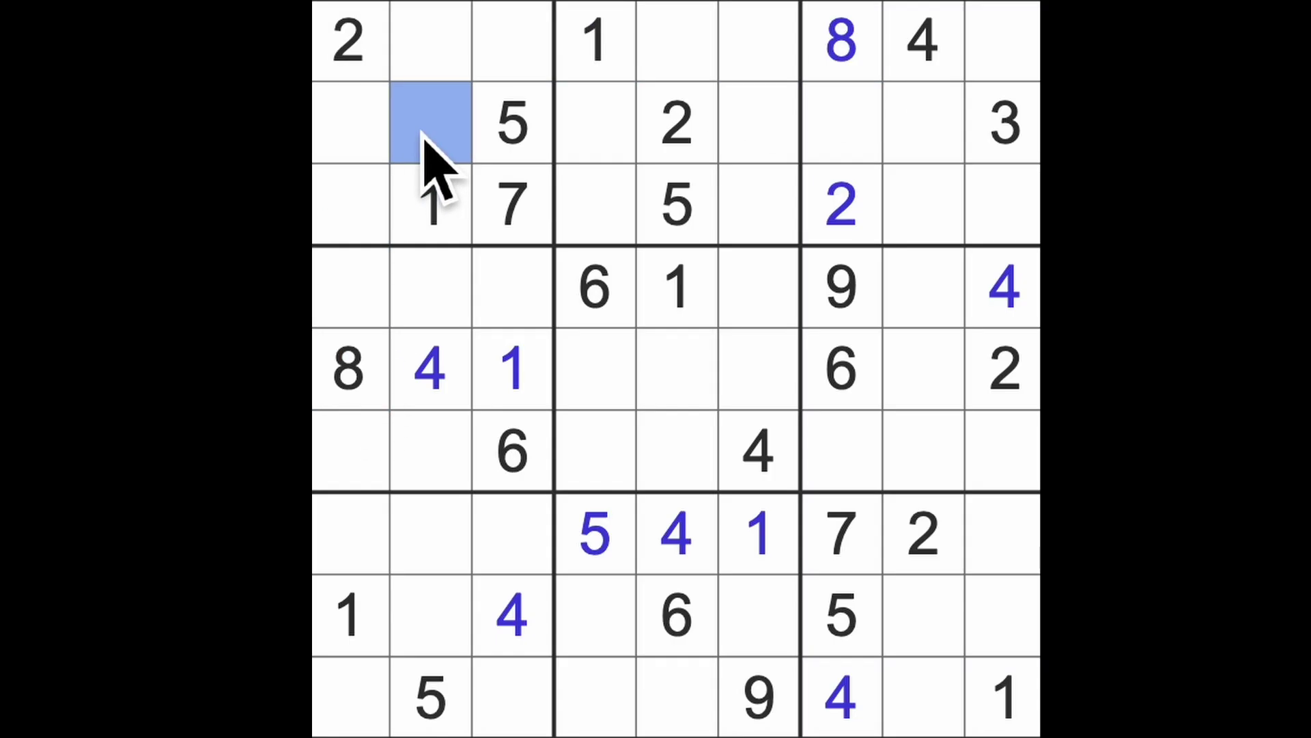
key("8")
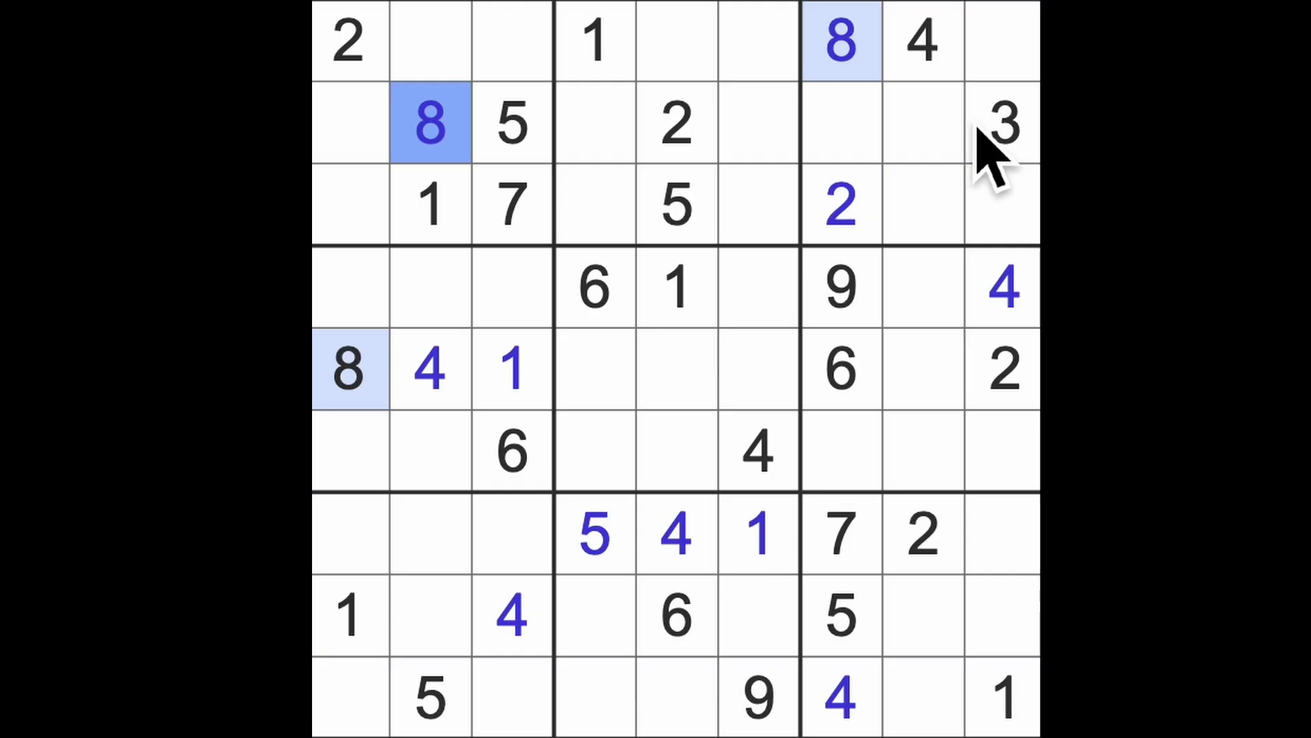
Put a 3 in row 6, column 7 and 1s in row 2, column 7 and row 6, column 8.
left_click_drag(1004, 123, 840, 123)
left_click(842, 451)
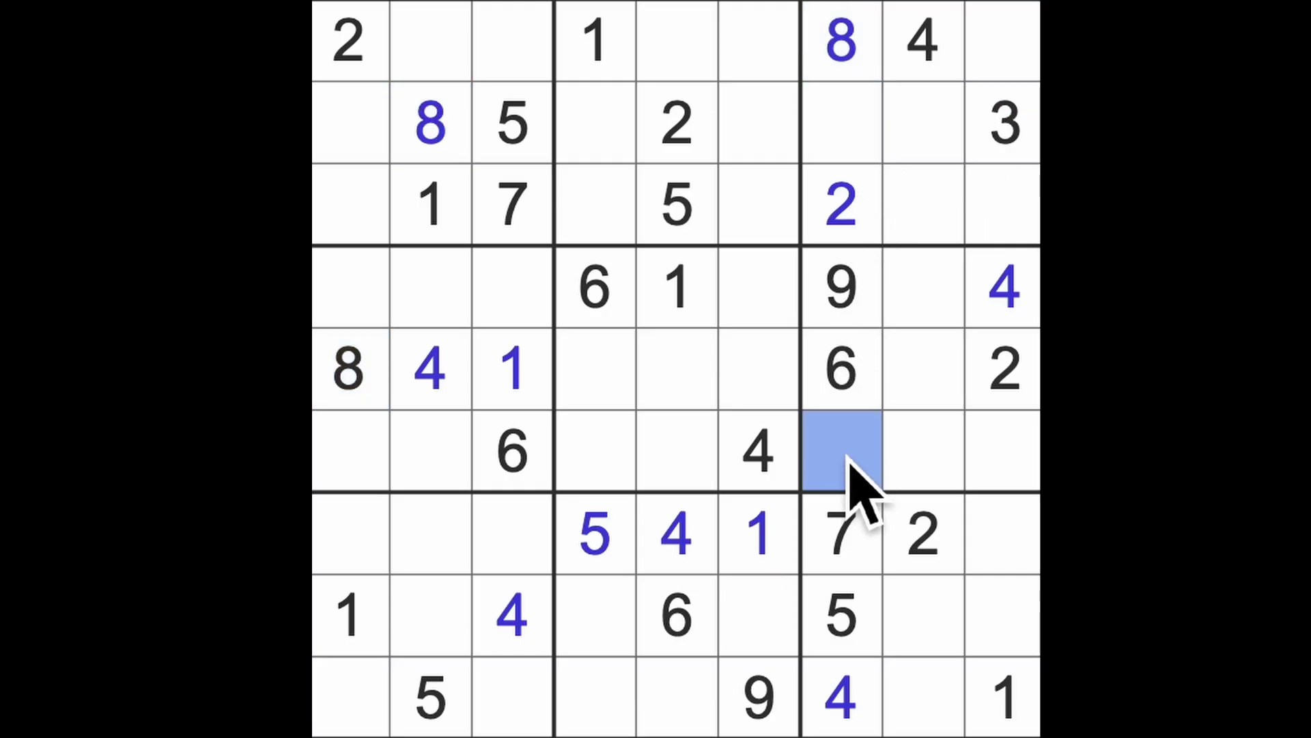
type("3")
left_click(842, 123)
type("1")
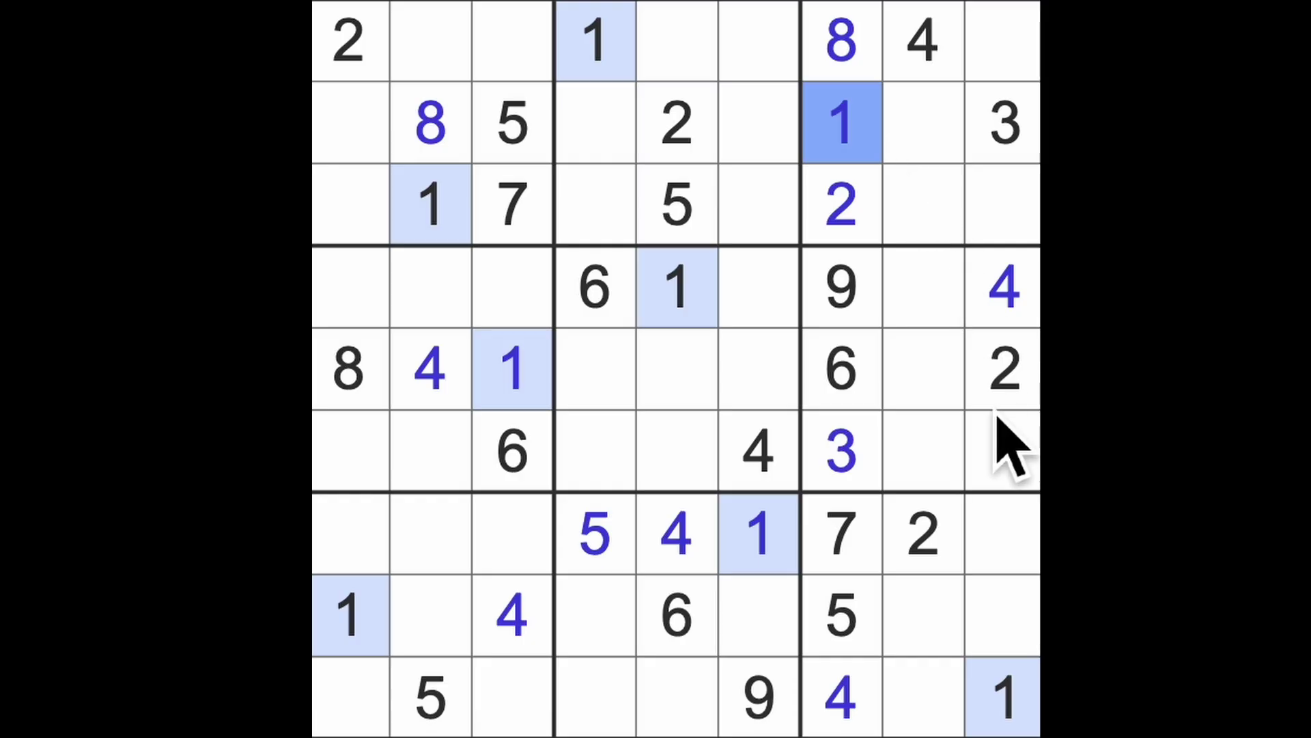
left_click_drag(1009, 707, 1002, 440)
left_click_drag(677, 288, 922, 286)
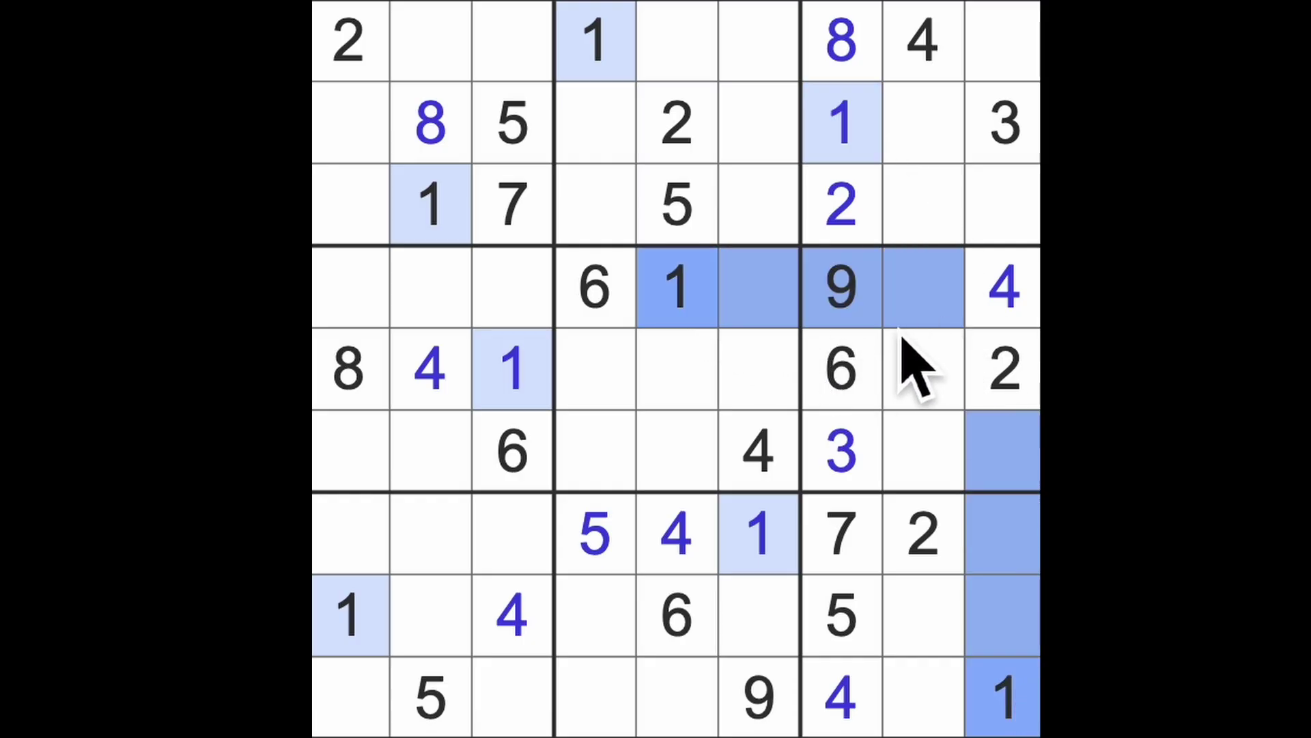
left_click_drag(512, 369, 1009, 369)
left_click(922, 451)
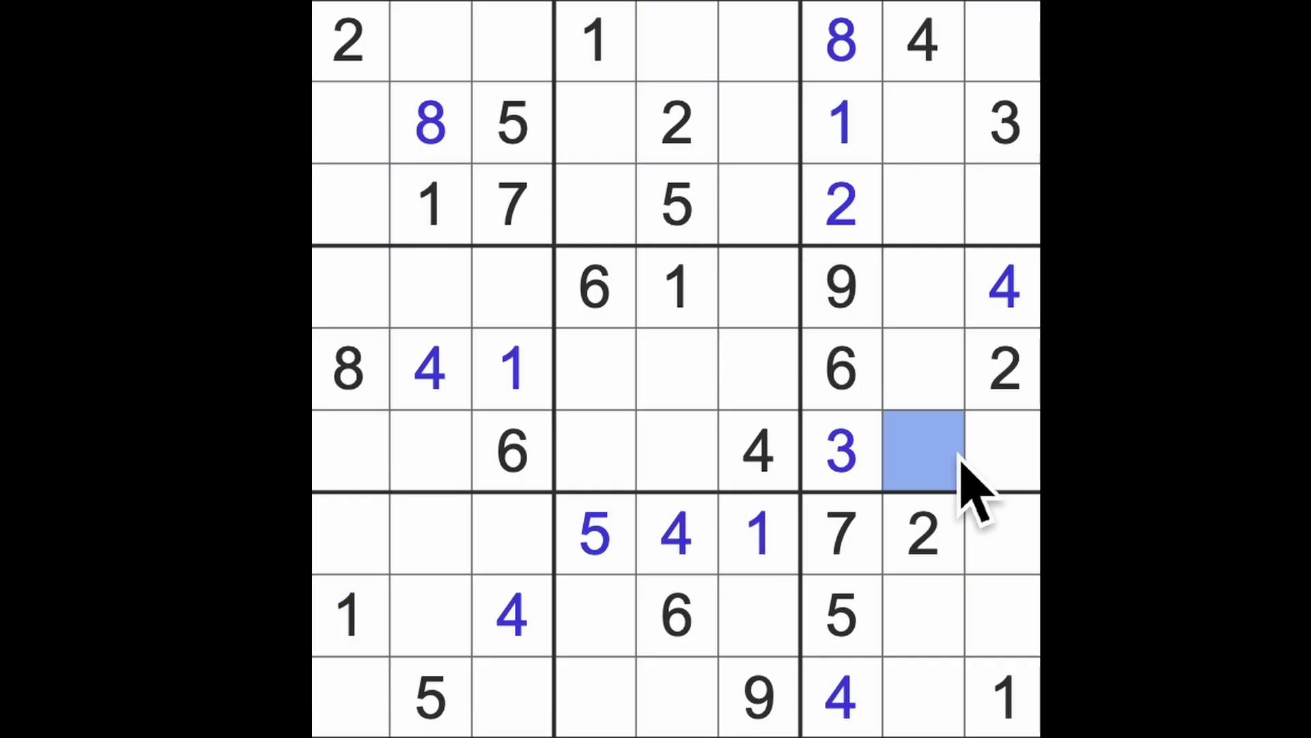
key("1")
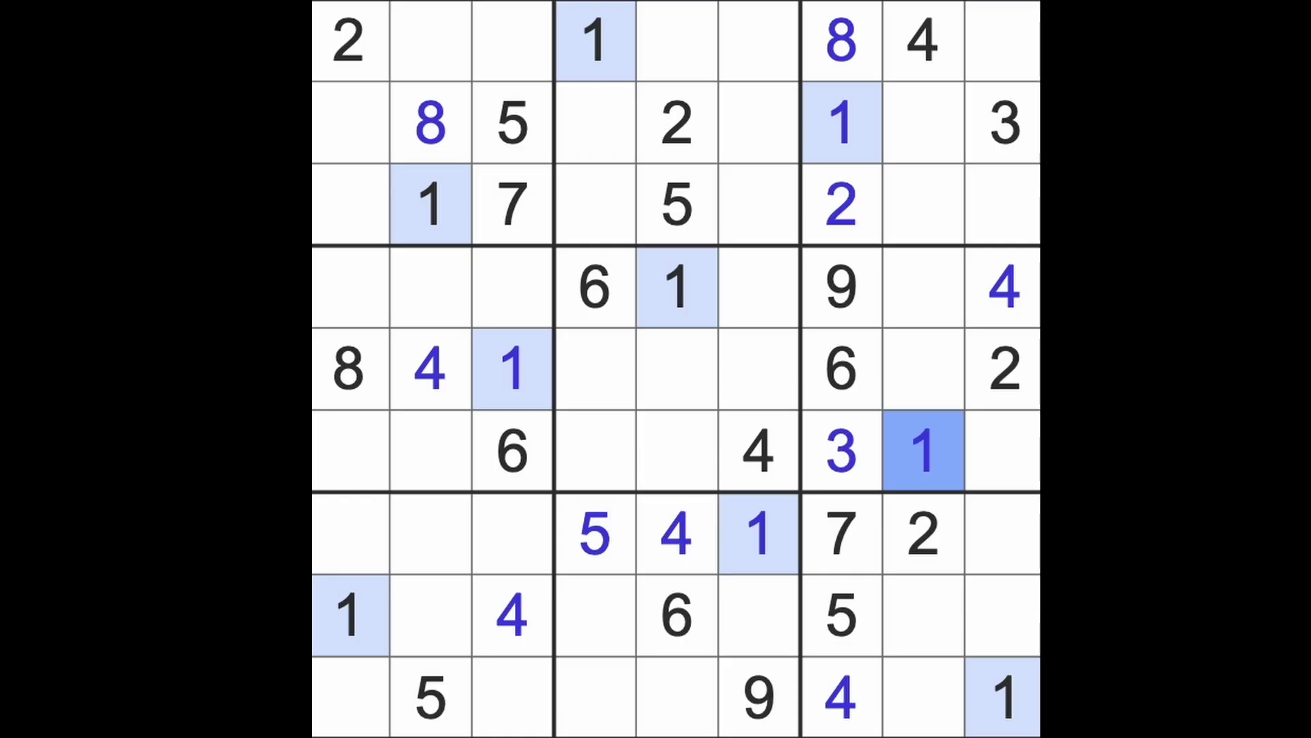
Place a 5 in the top-right corner cell, then clear all marks with Escape.
left_click_drag(677, 200, 1024, 200)
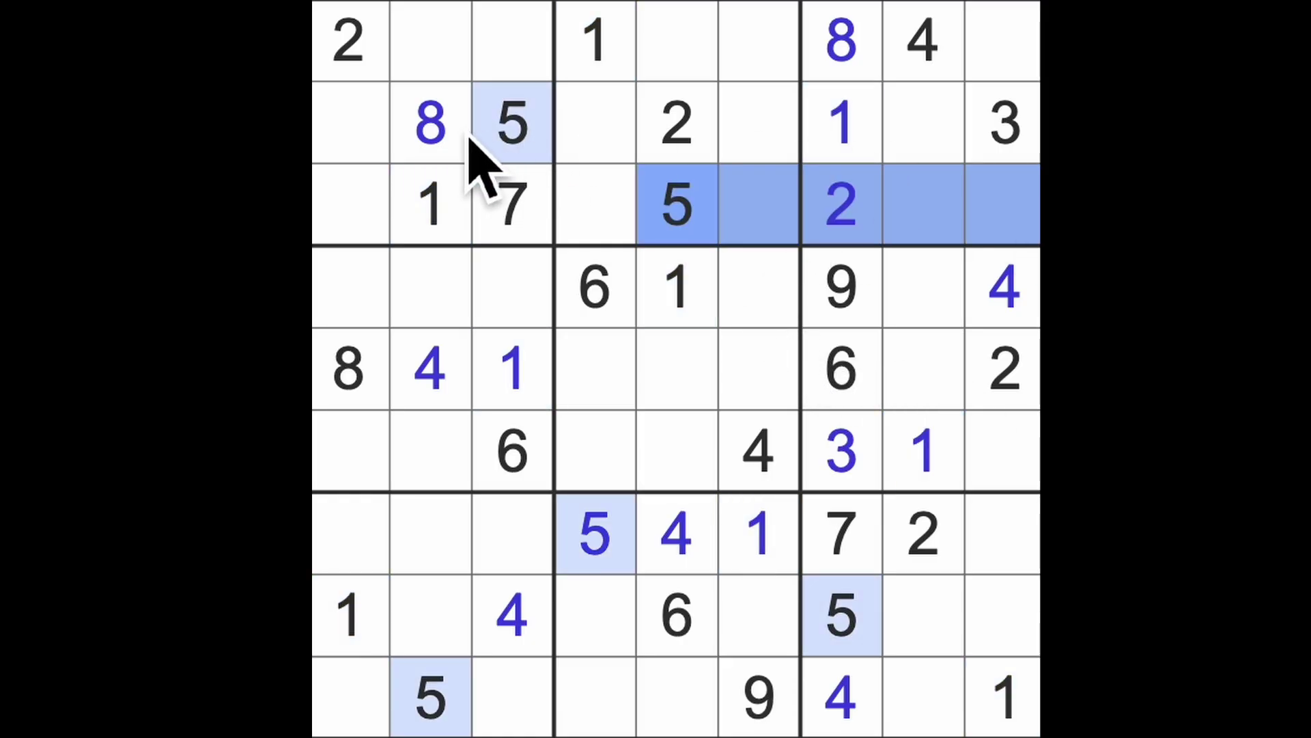
left_click_drag(513, 123, 850, 123)
left_click(1005, 74)
type("5")
left_click_drag(1015, 113, 1020, 471)
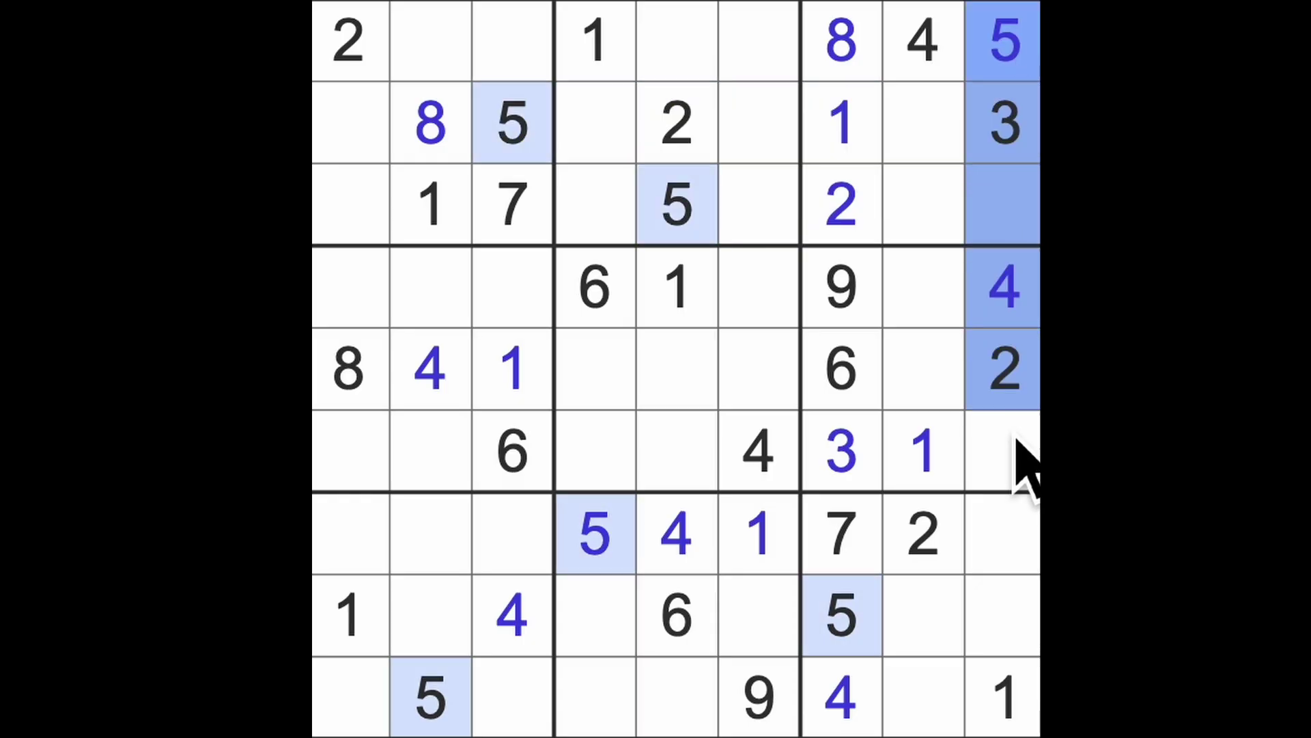
key("Escape")
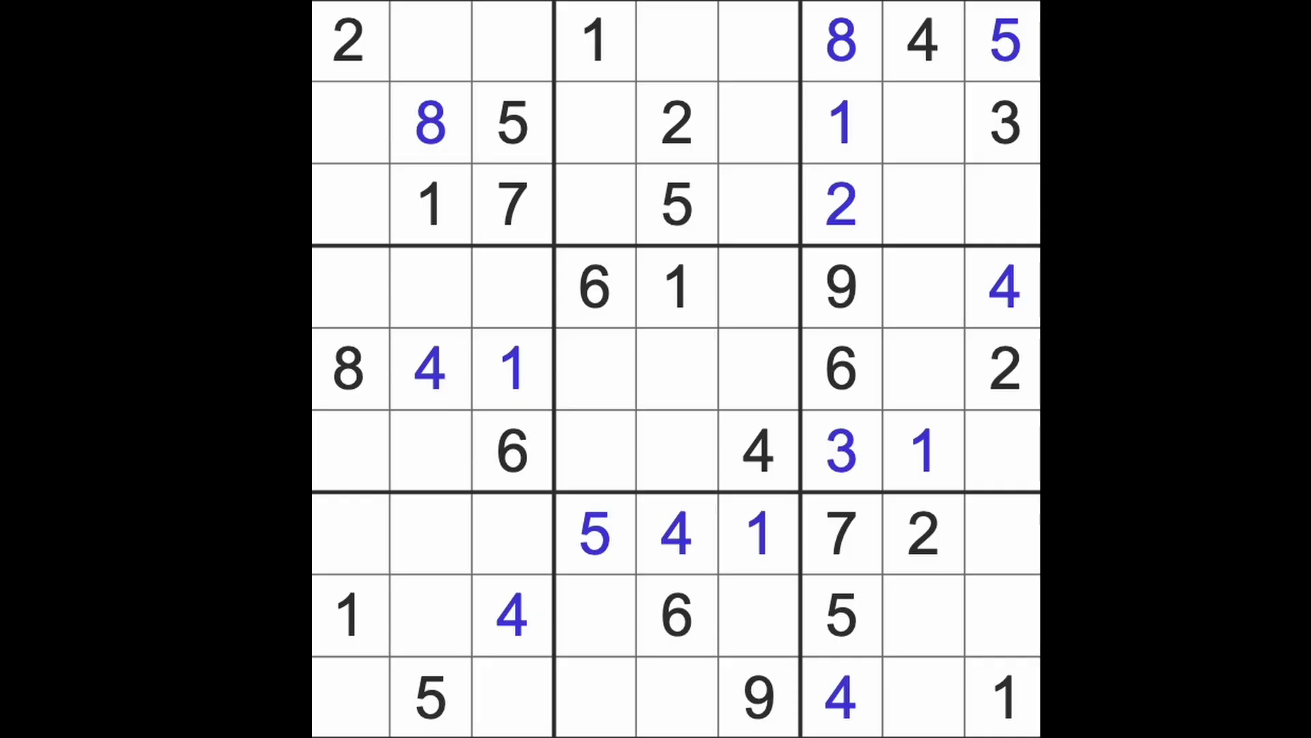
left_click(1003, 702)
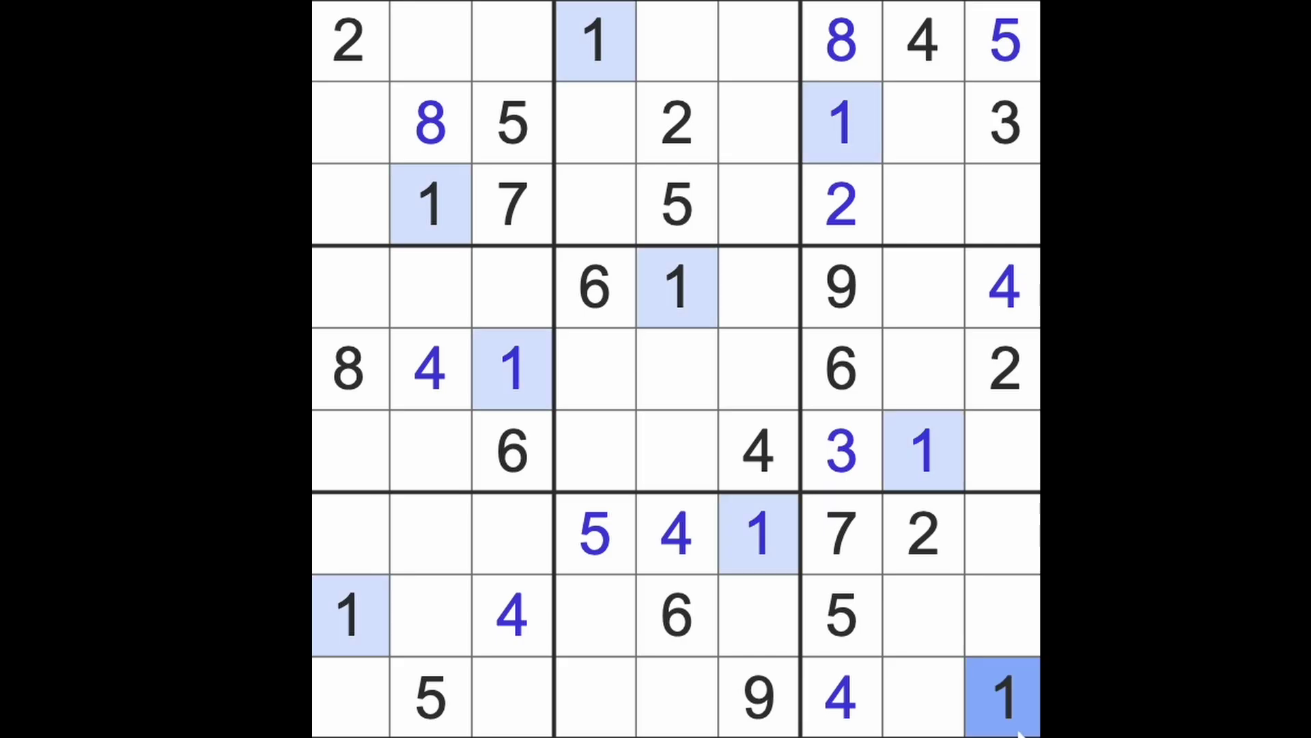
left_click(1004, 370)
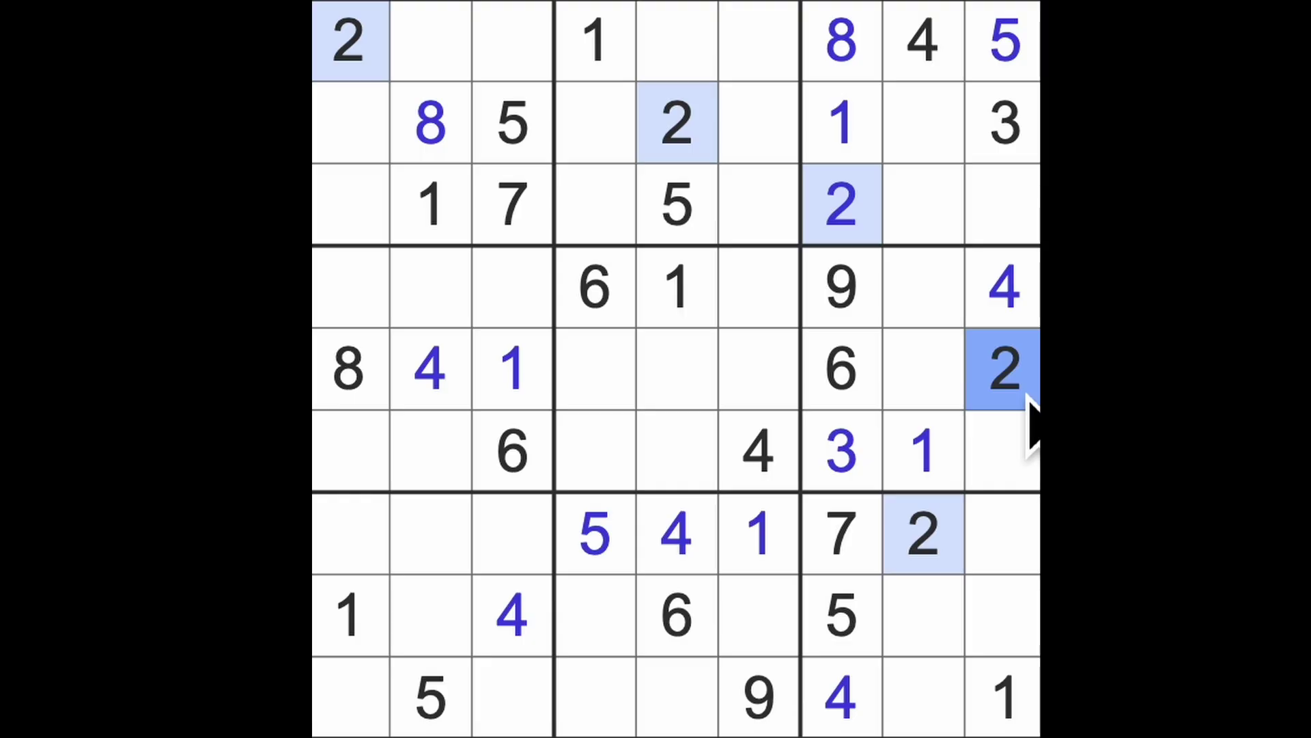
left_click(850, 461)
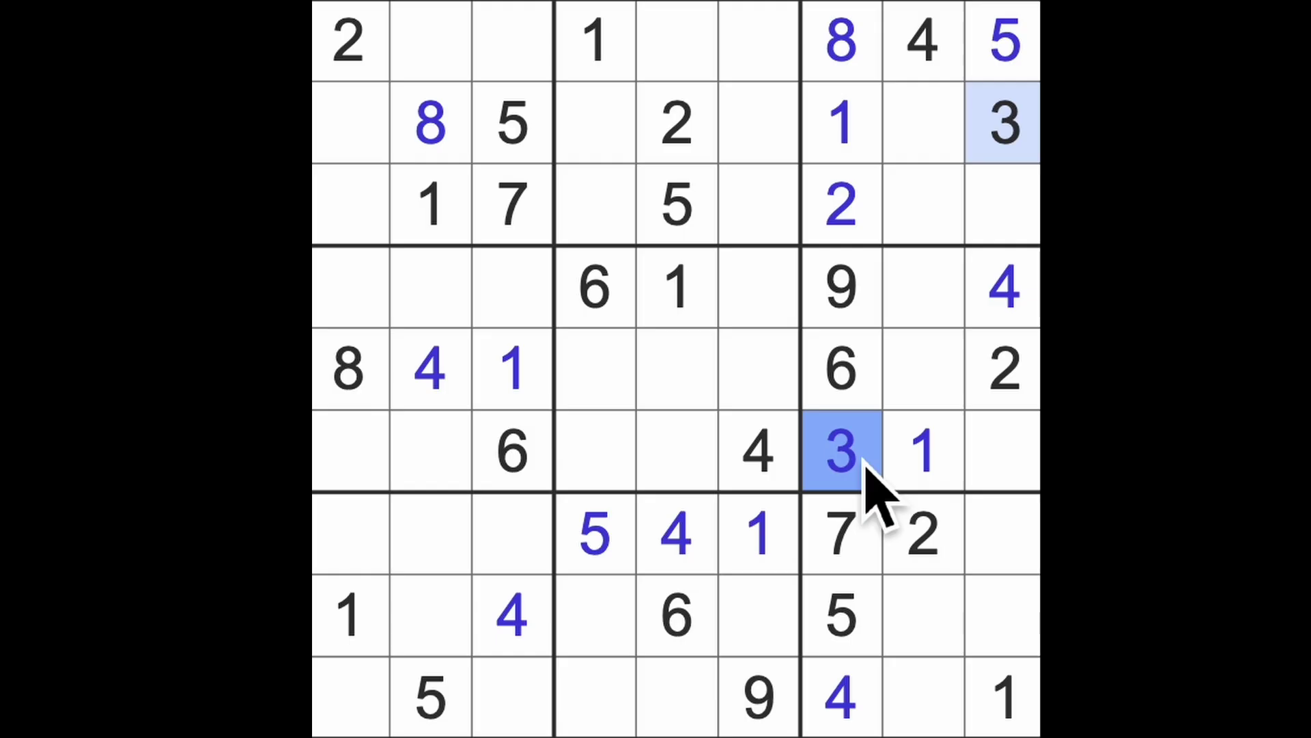
left_click(1009, 292)
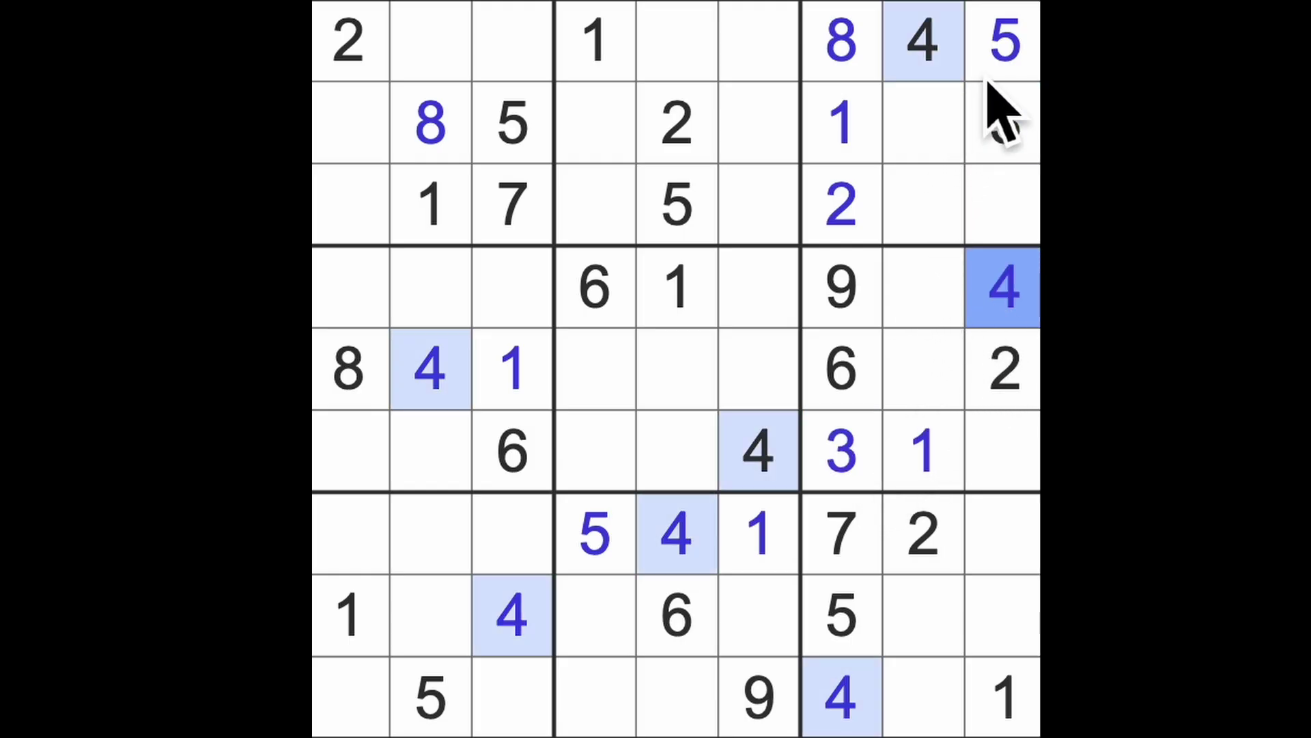
left_click(1004, 41)
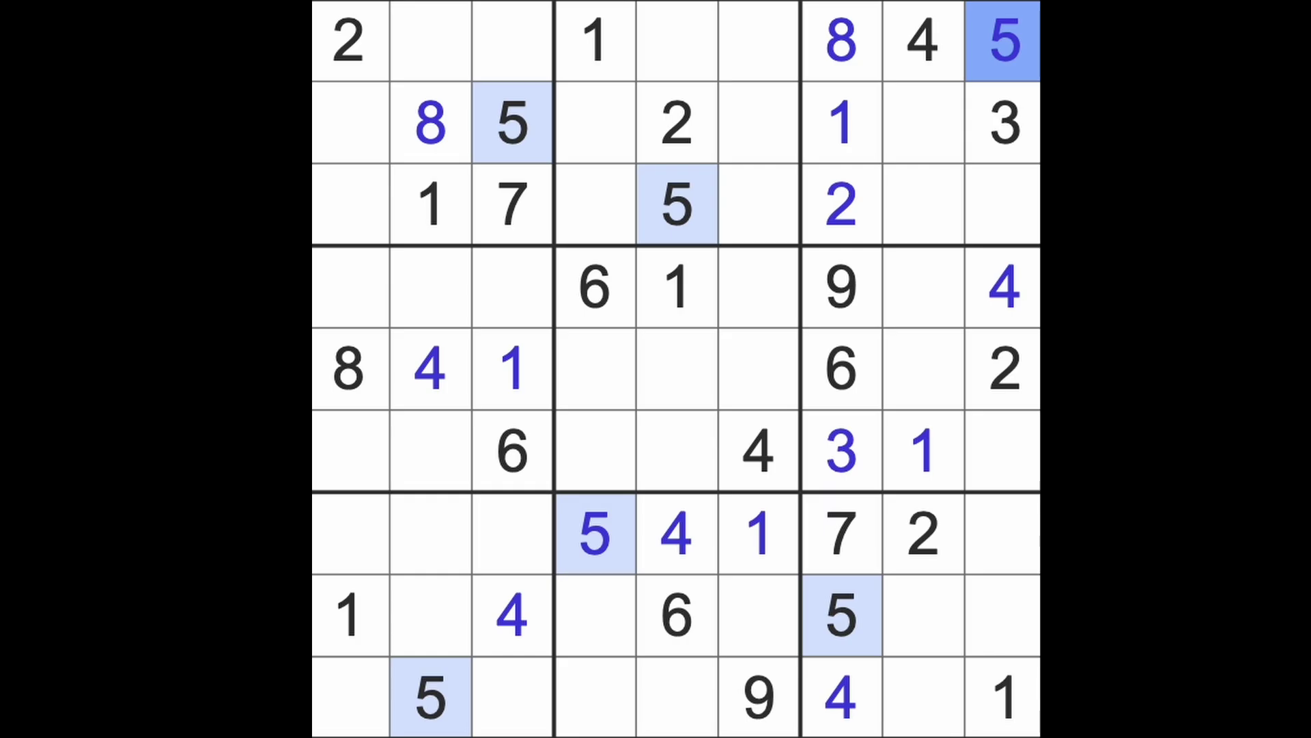
Mark columns 9, 4–5 and 2, place 5 in row 6, column 1, then highlight 6s and 7s.
left_click_drag(1004, 41, 1004, 451)
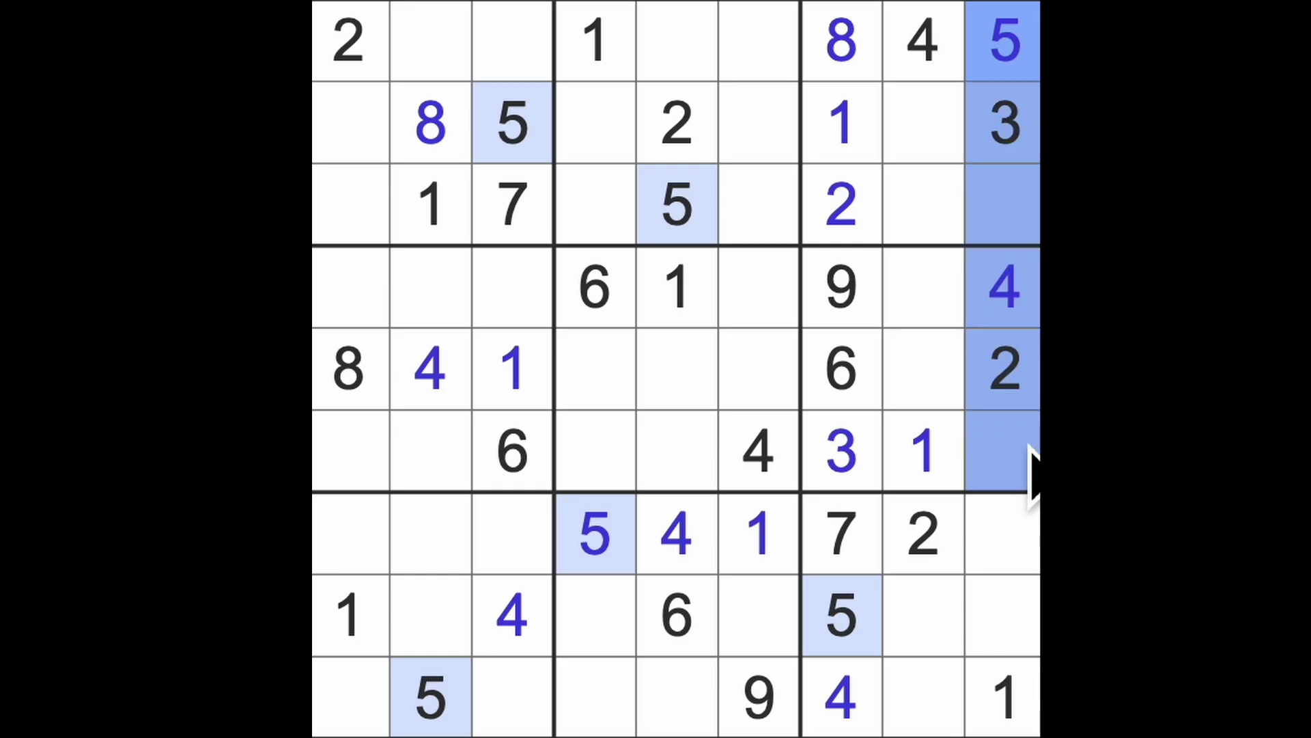
left_click_drag(677, 205, 615, 525)
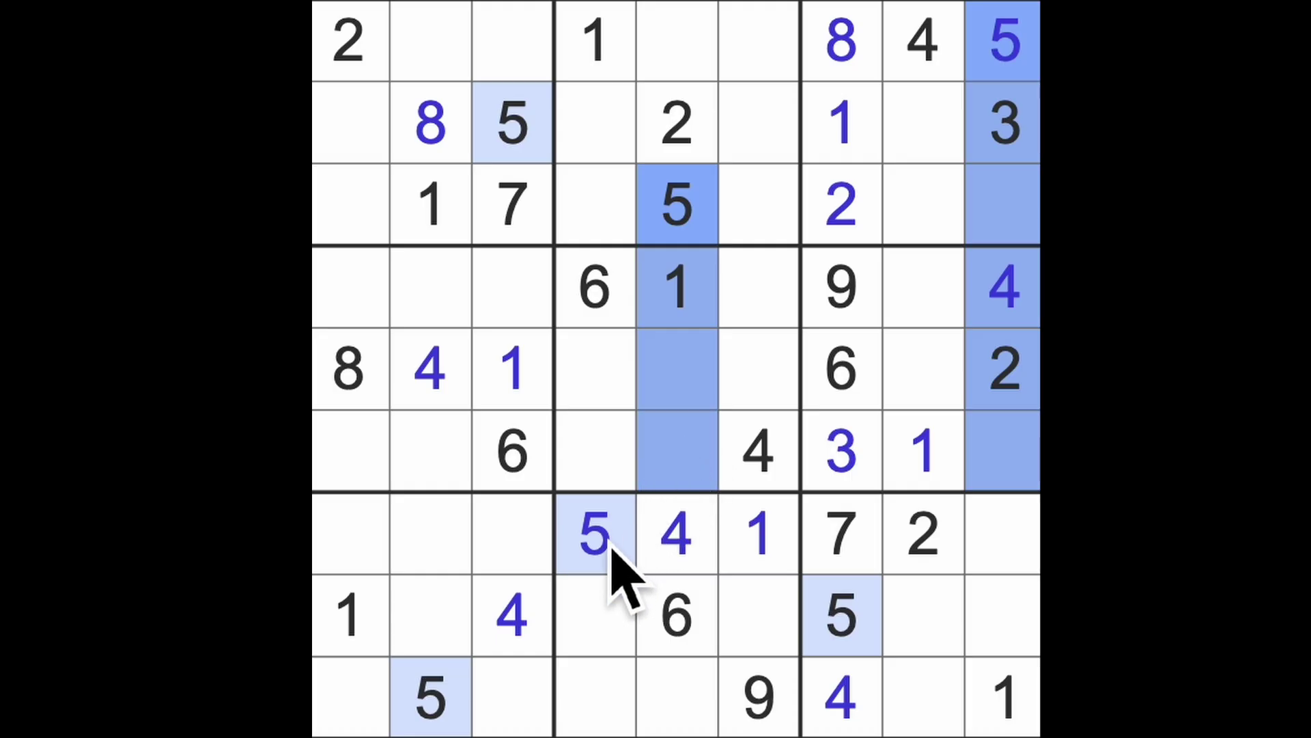
left_click_drag(431, 698, 430, 452)
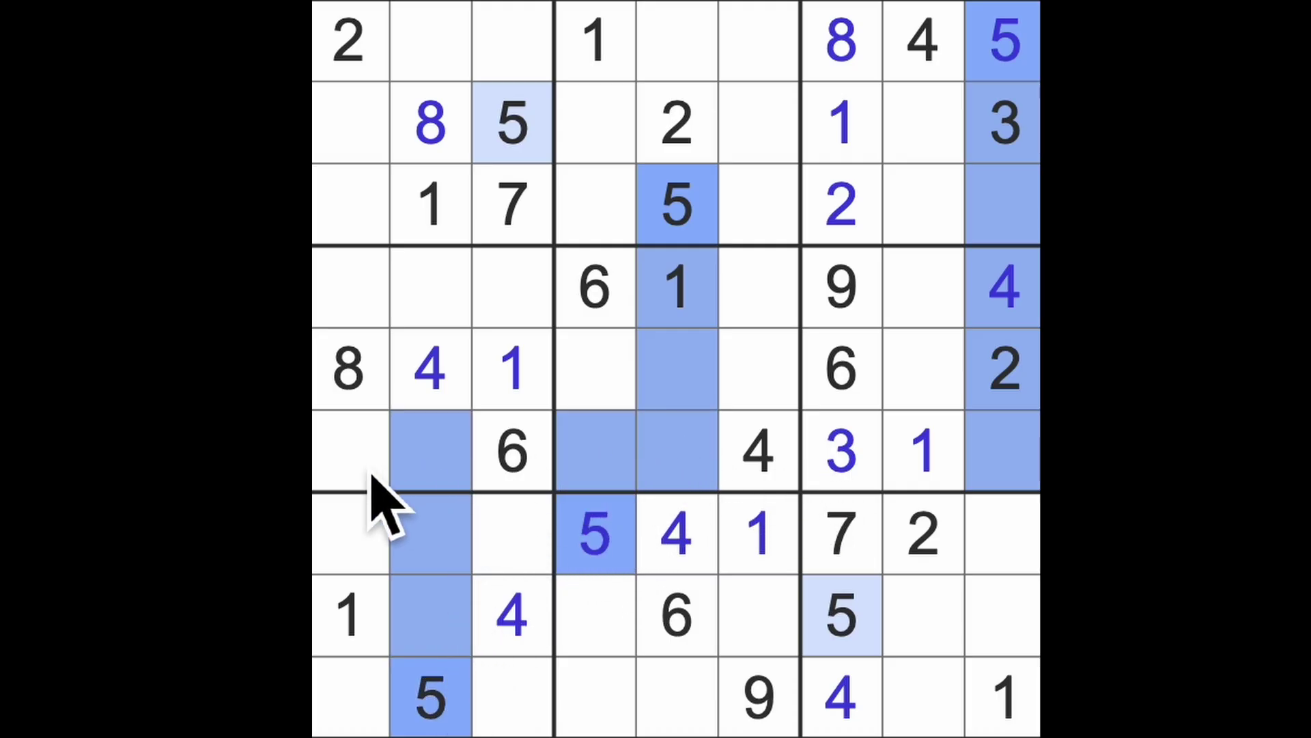
left_click(354, 451)
type("5")
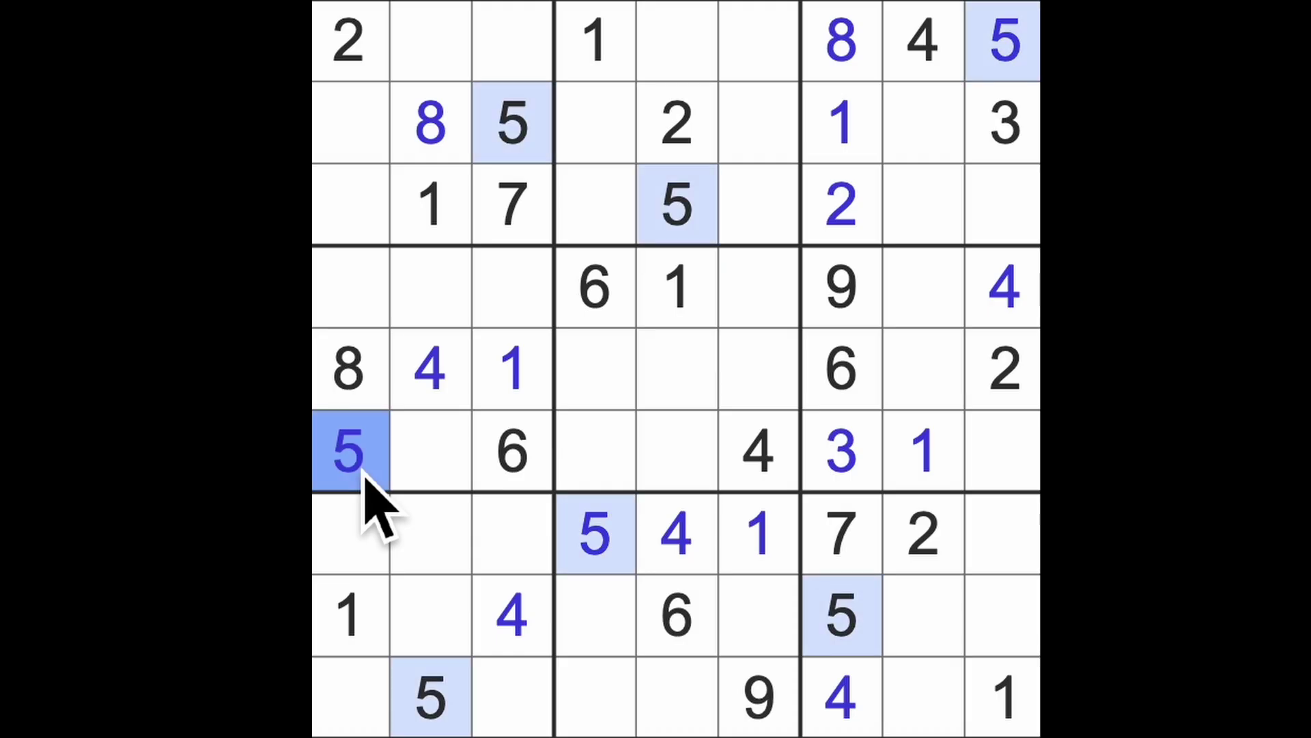
left_click(513, 451)
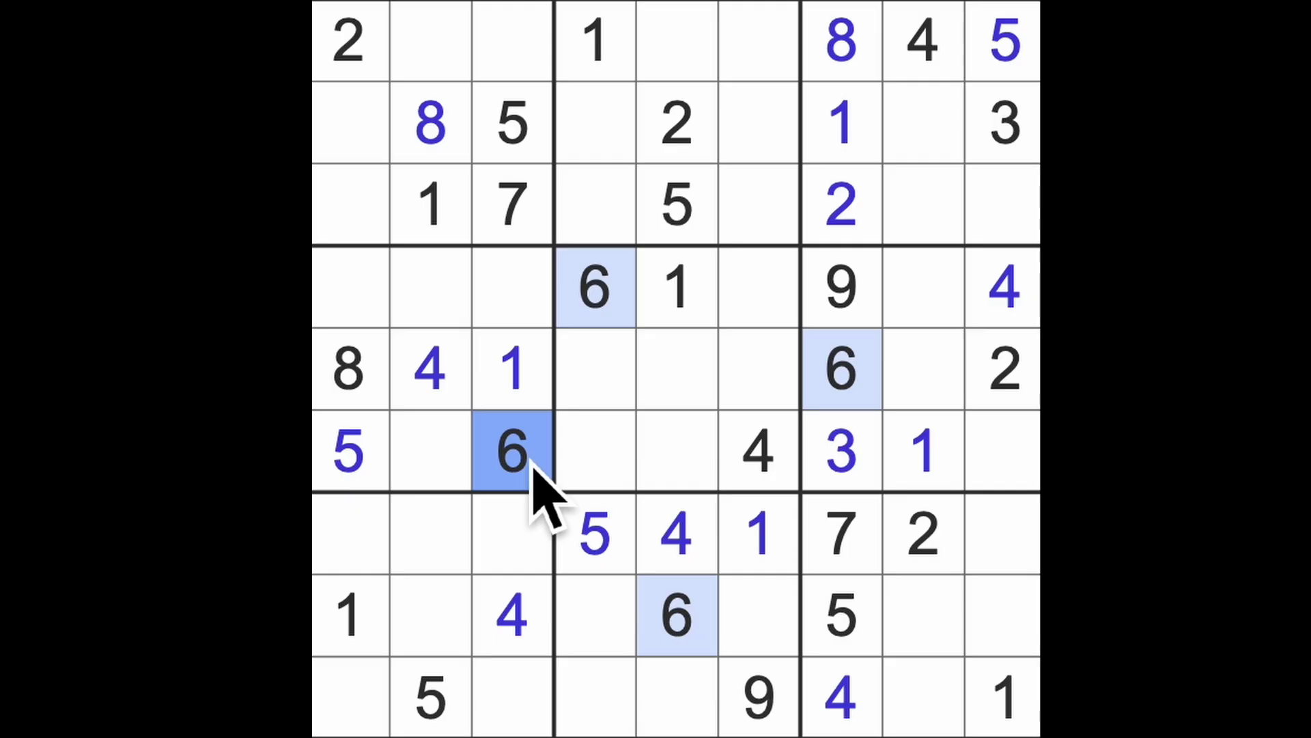
left_click(842, 538)
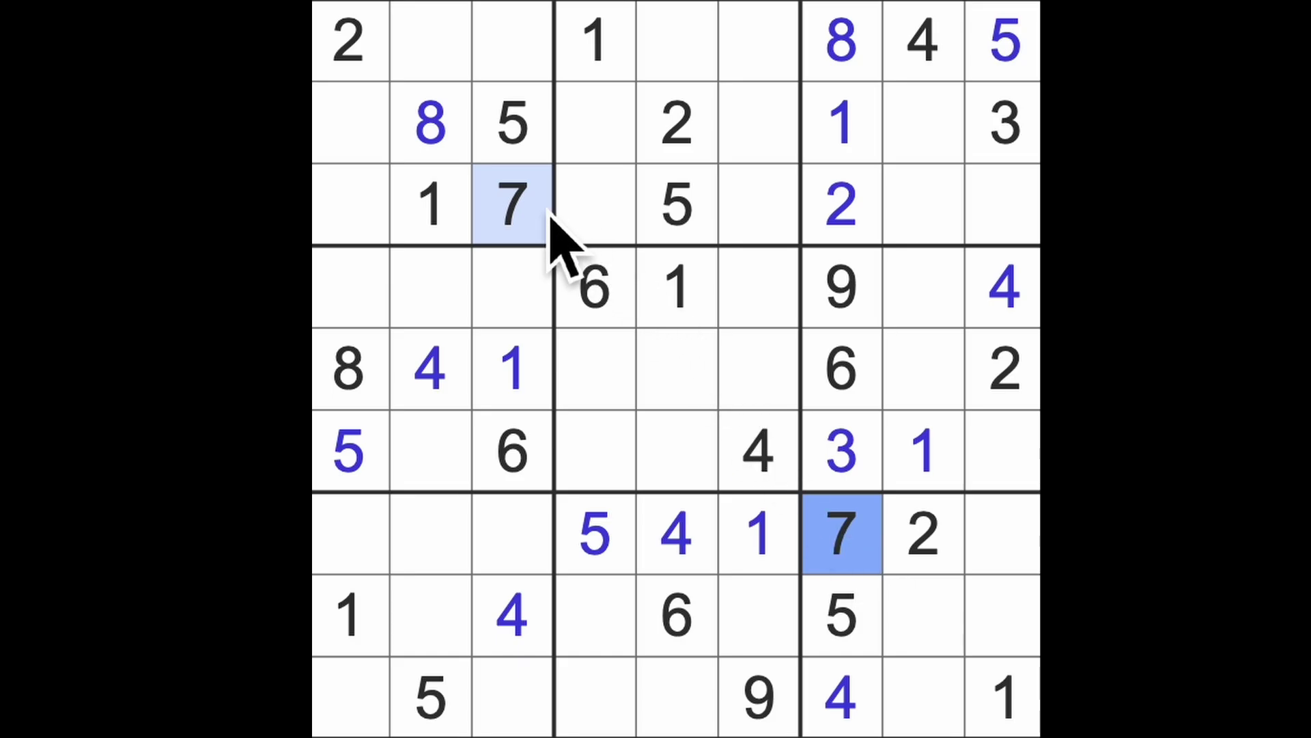
Check row 3 and column 8, then put 7s in row 2, column 8 and row 6, column 9.
left_click_drag(513, 205, 974, 196)
left_click(958, 155)
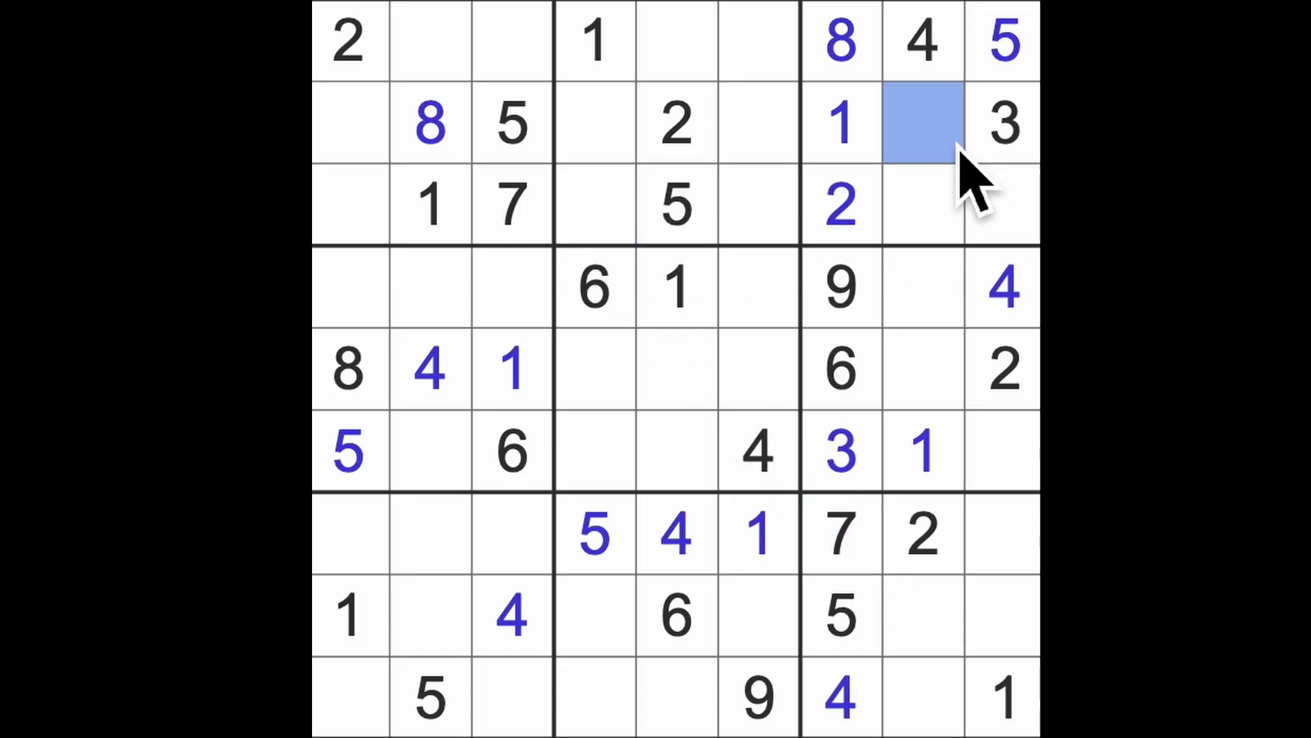
type("7")
left_click_drag(944, 154, 1015, 471)
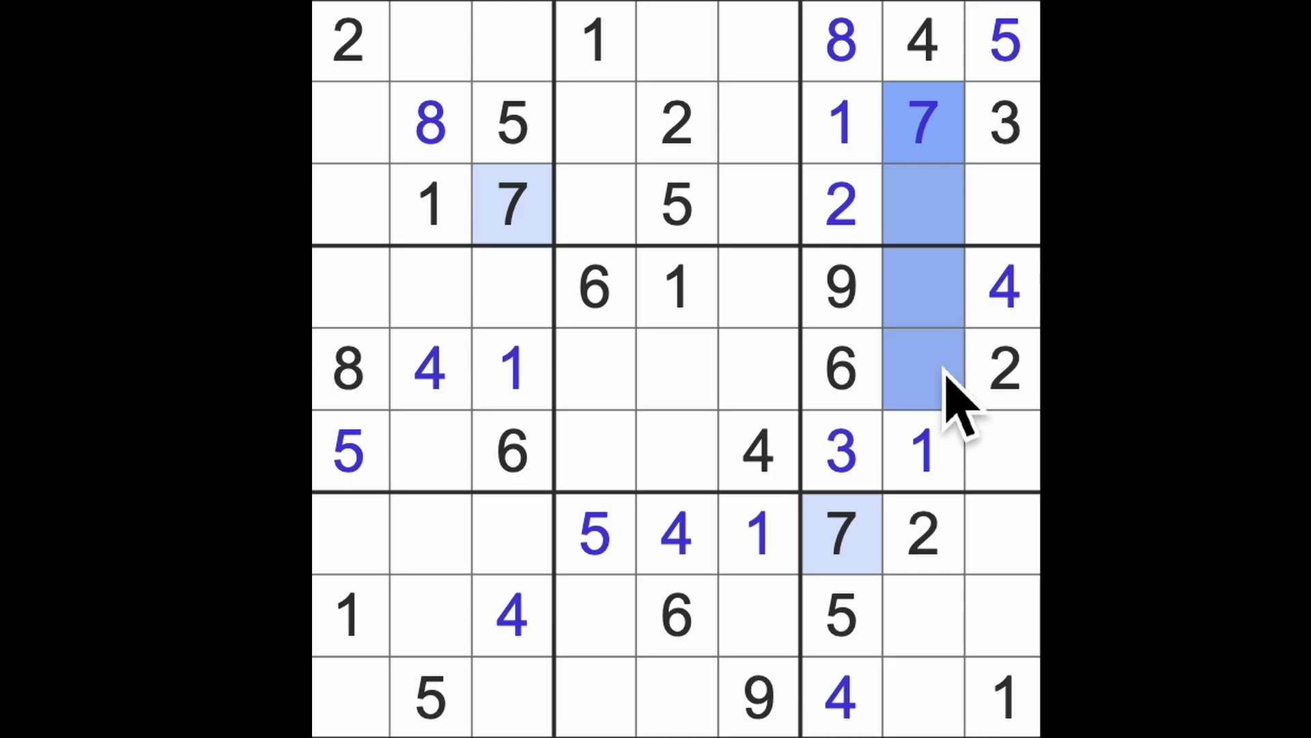
left_click(1002, 451)
type("7")
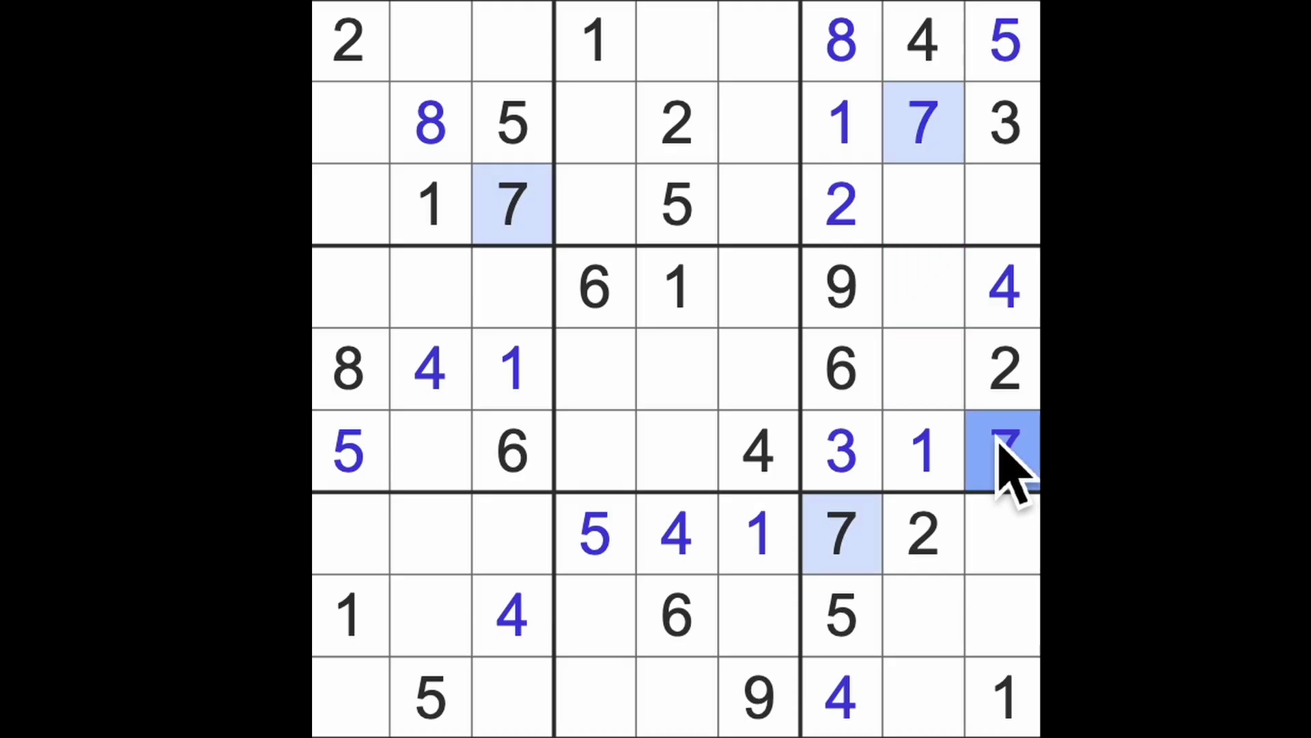
left_click(927, 369)
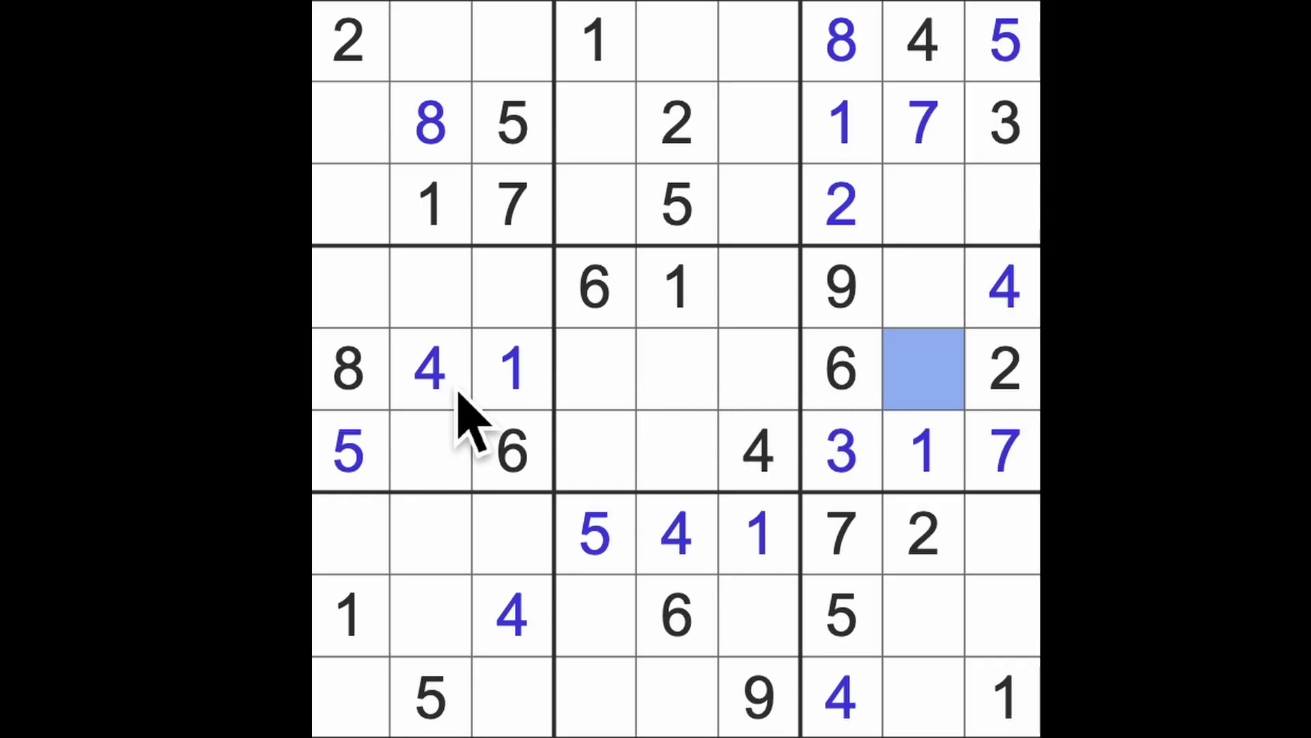
Enter 5 in row 5, column 8 and 8 in row 4, column 8, then recheck the 2s and 3s.
left_click(841, 451)
left_click(845, 287)
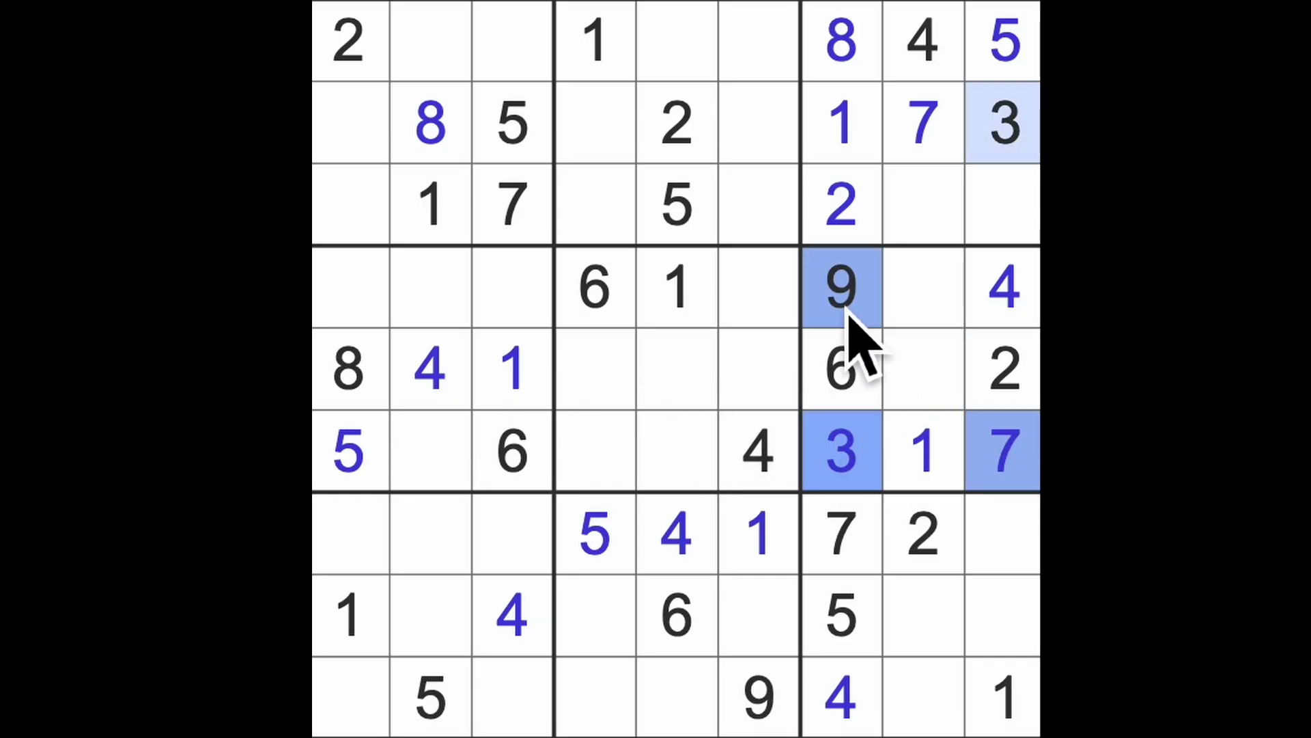
left_click(934, 385)
type("5")
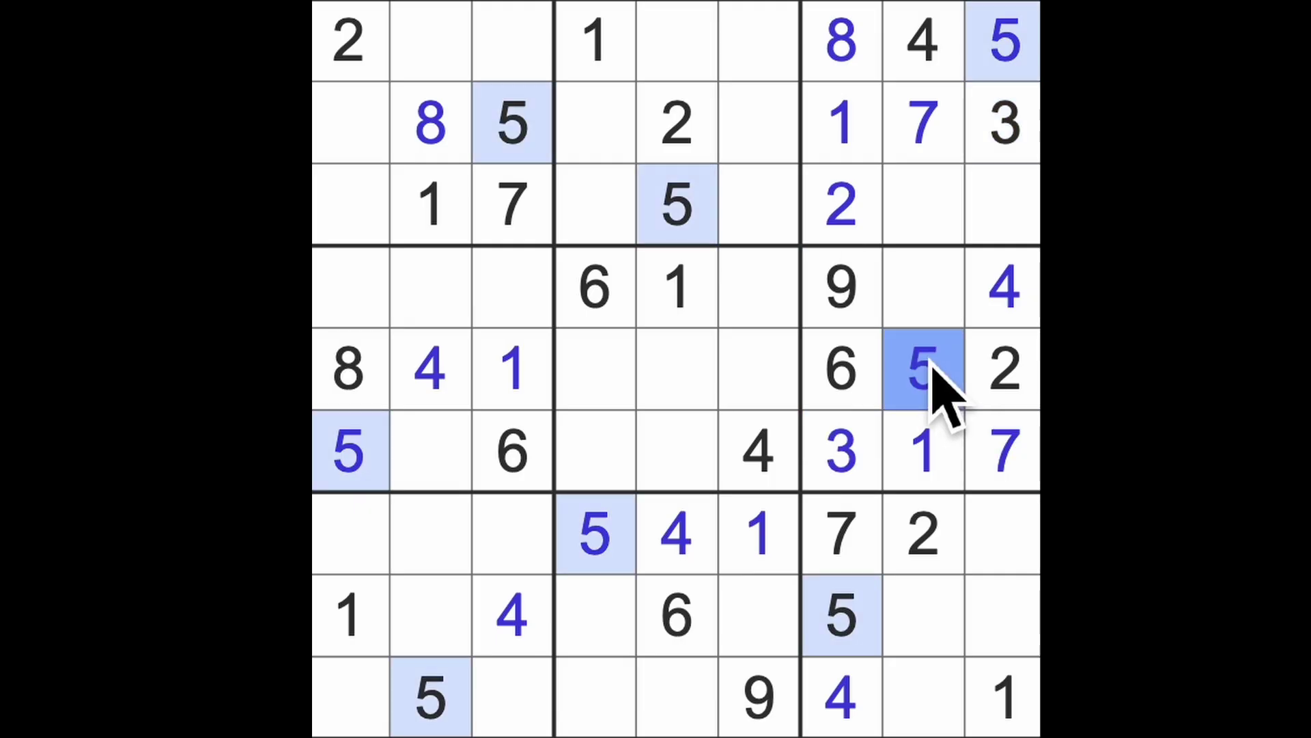
left_click(953, 308)
type("8")
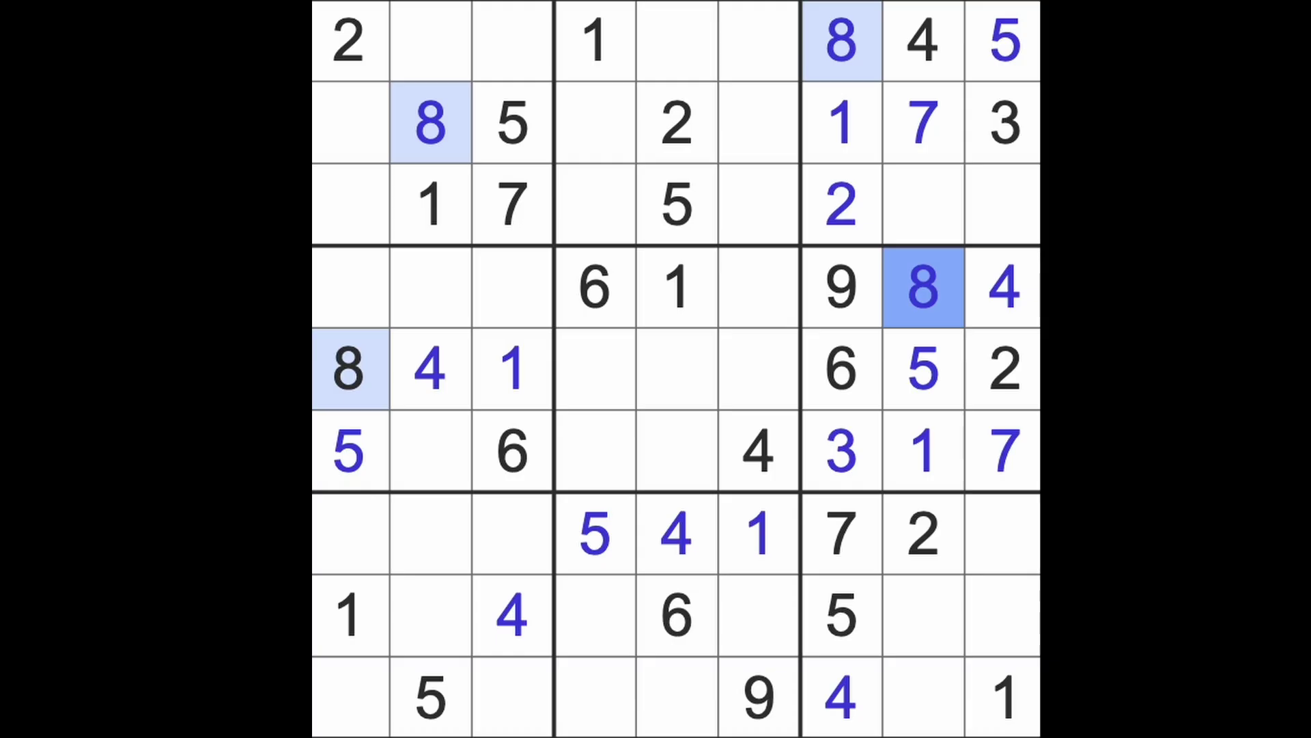
left_click(1004, 369)
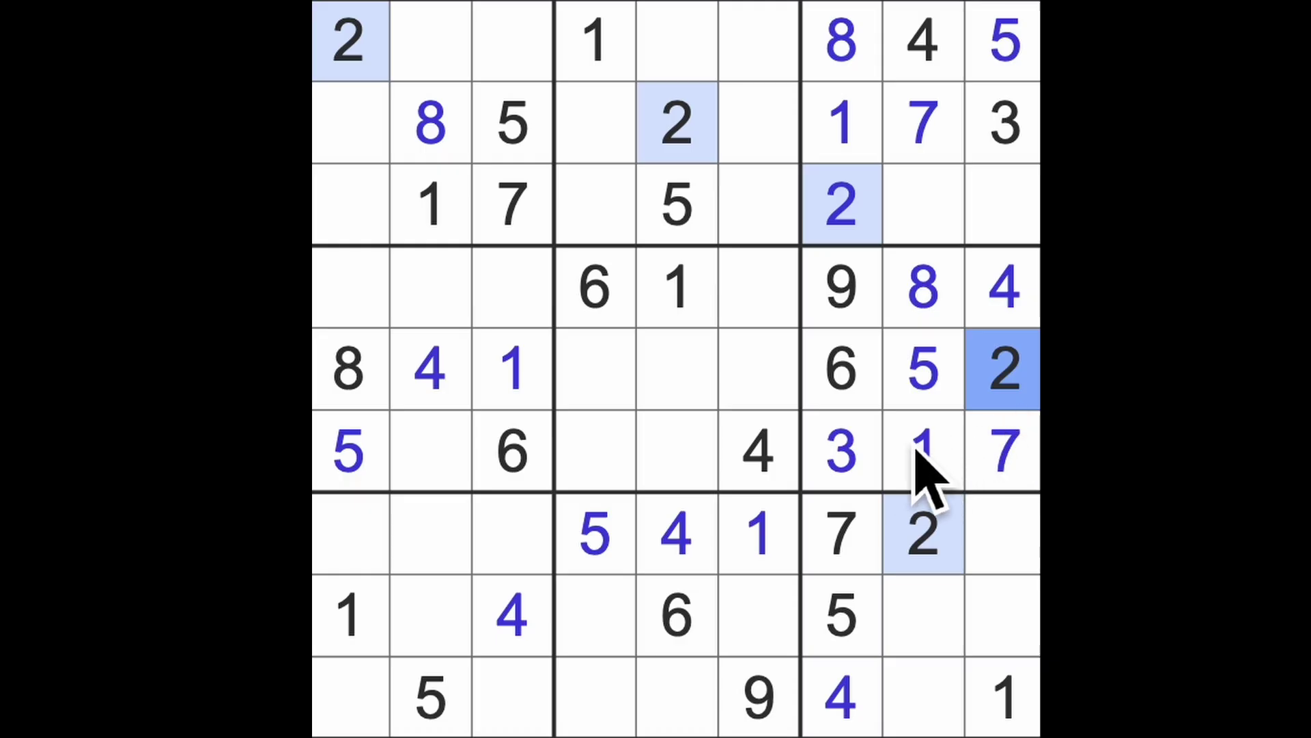
left_click(840, 451)
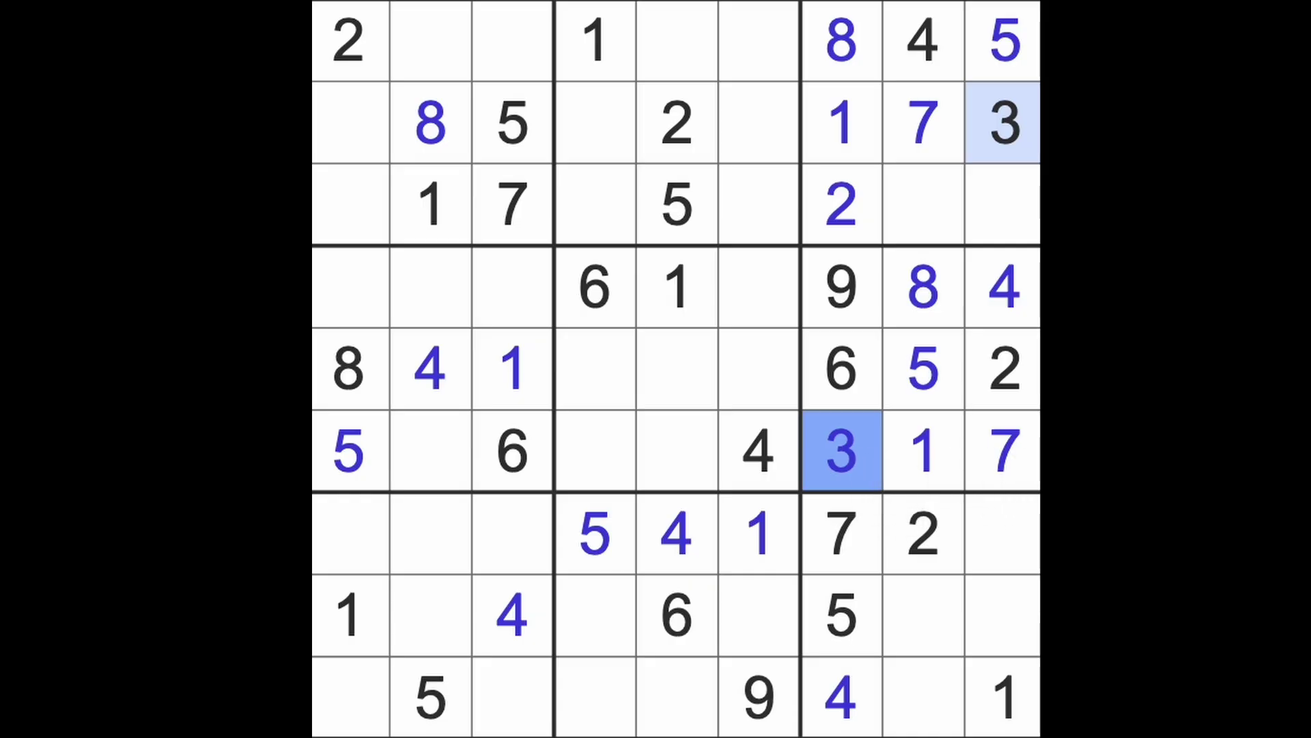
Using the 9s along row 4, place a 9 in row 6, column 2.
left_click(840, 293)
left_click_drag(840, 293, 349, 308)
left_click(431, 450)
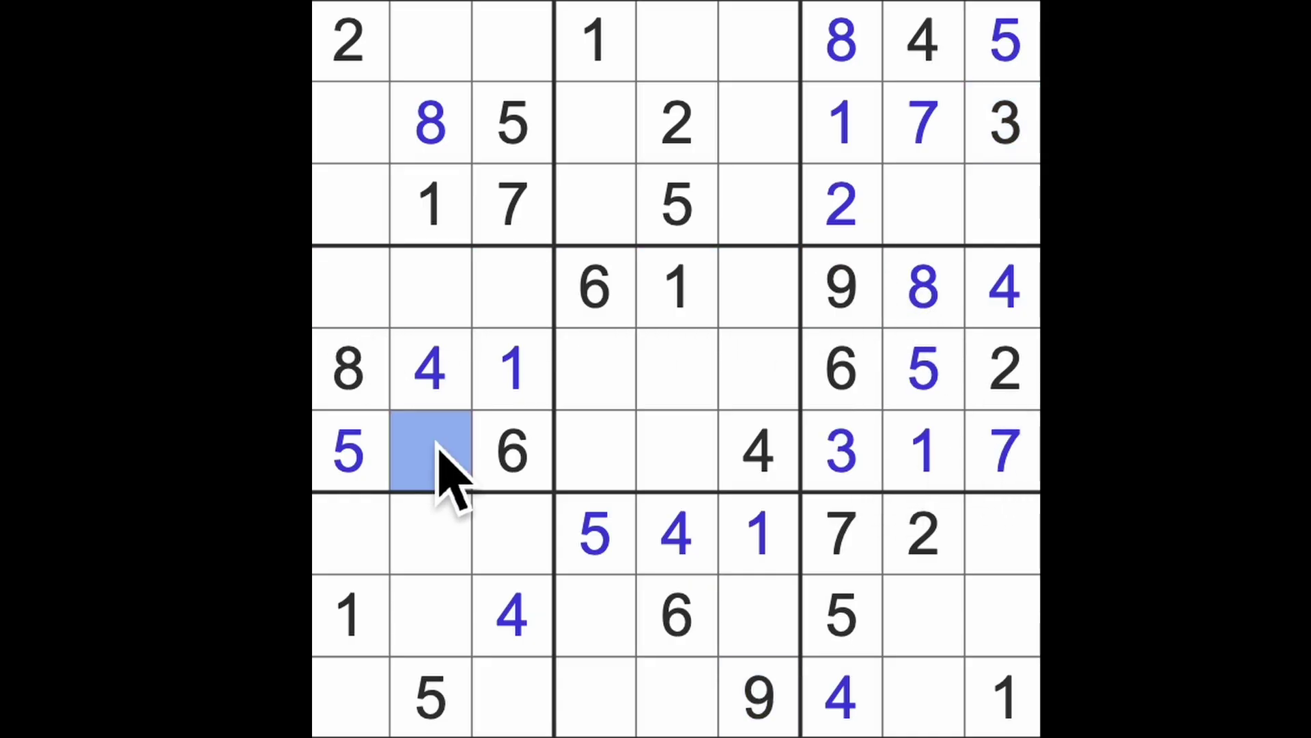
type("9")
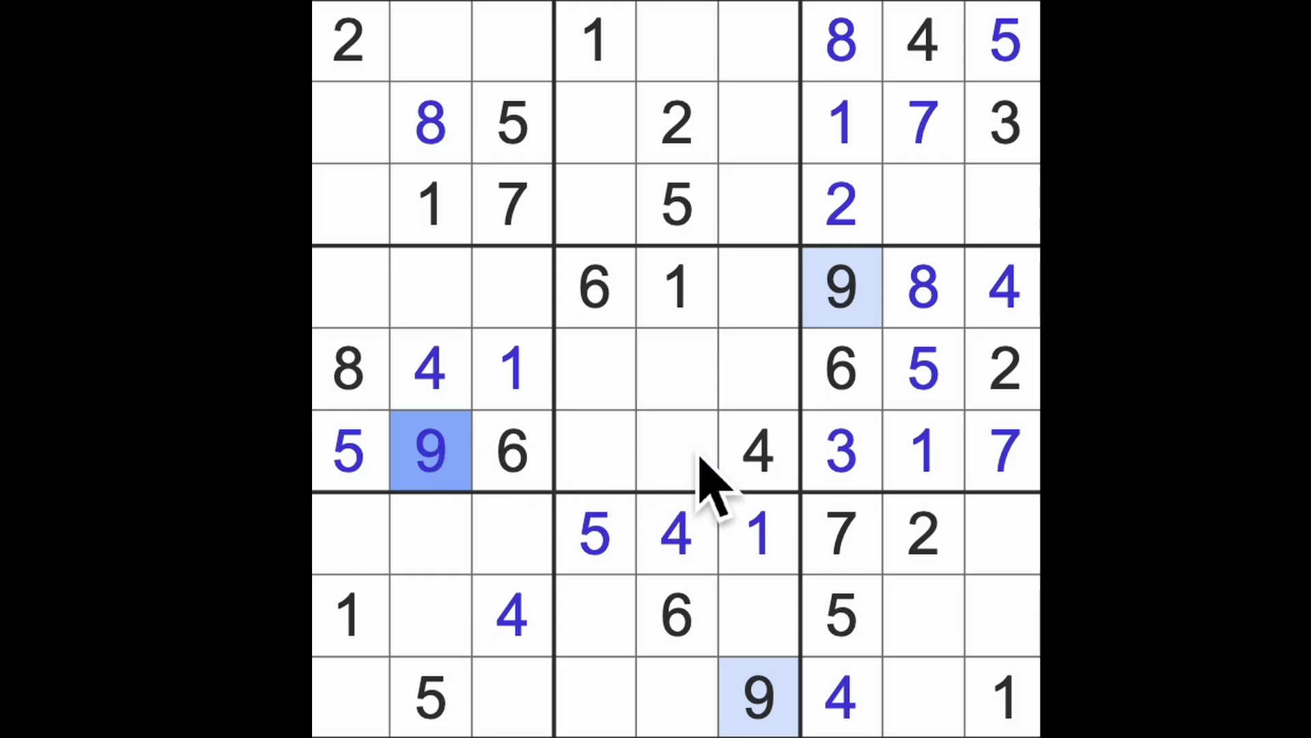
After checking the 2s and row 4, place a 5 in row 4, column 6.
left_click(1010, 384)
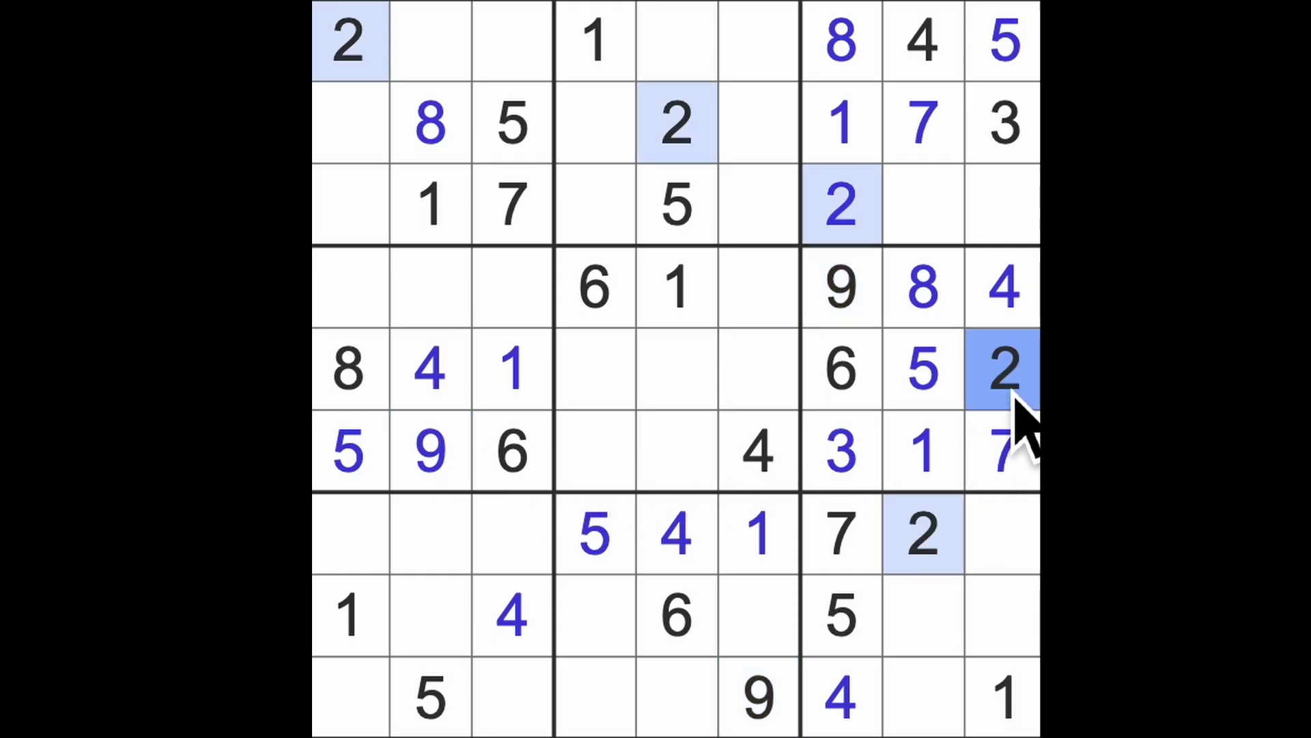
left_click(758, 289)
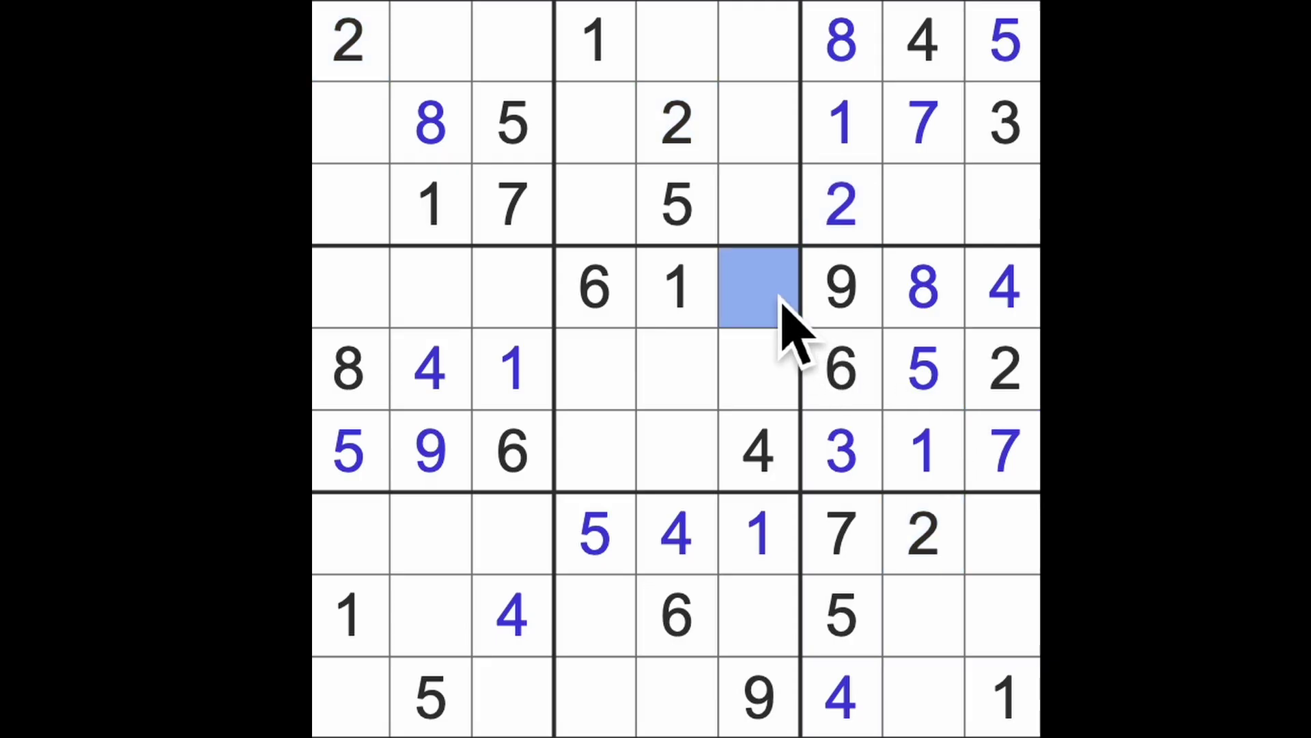
left_click_drag(350, 288, 513, 308)
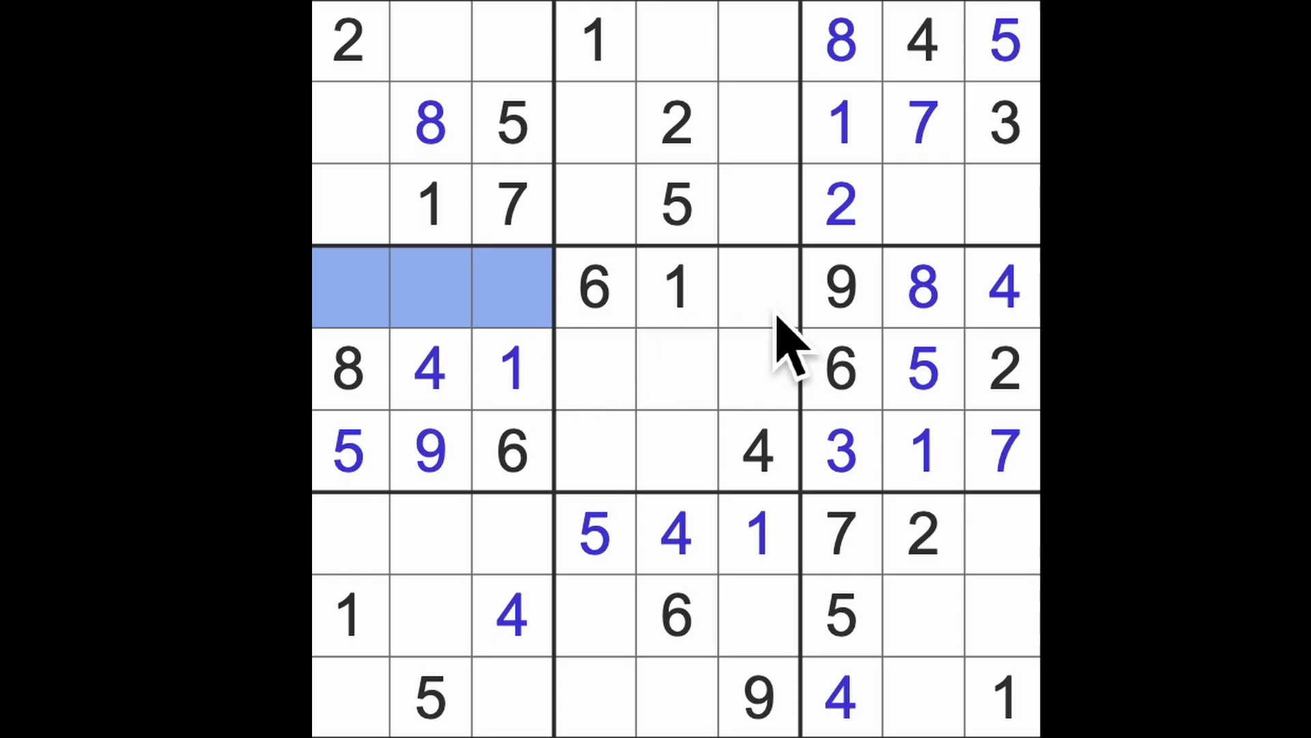
left_click(763, 297)
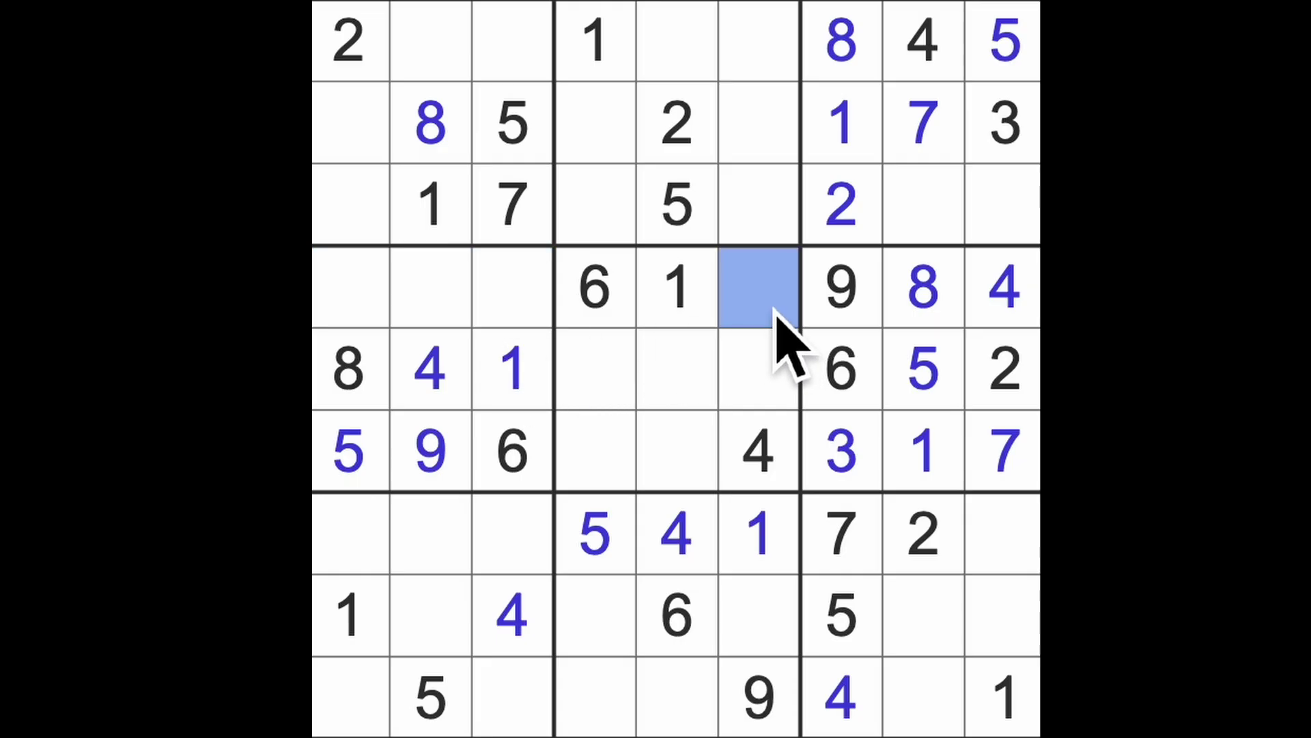
type("5")
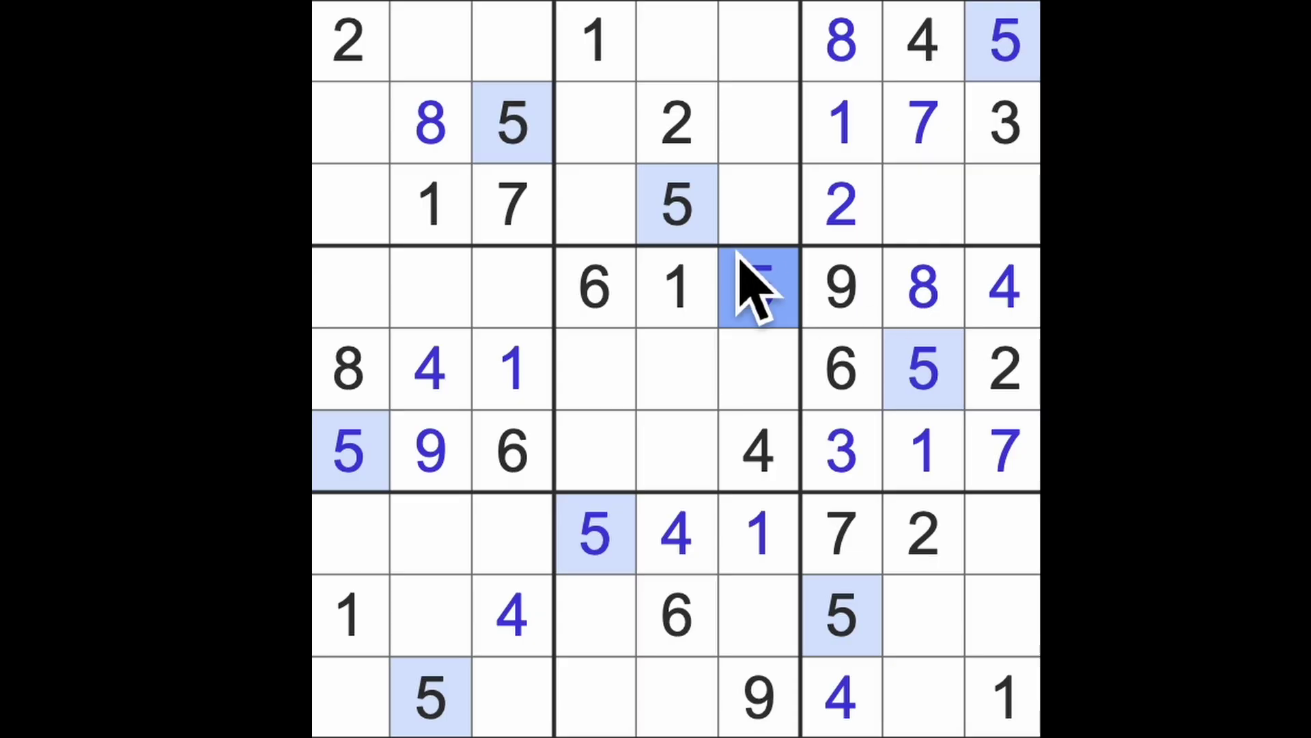
Check column 5, then put 2 in row 6, column 4 and 8 in row 6, column 5.
left_click_drag(677, 123, 684, 462)
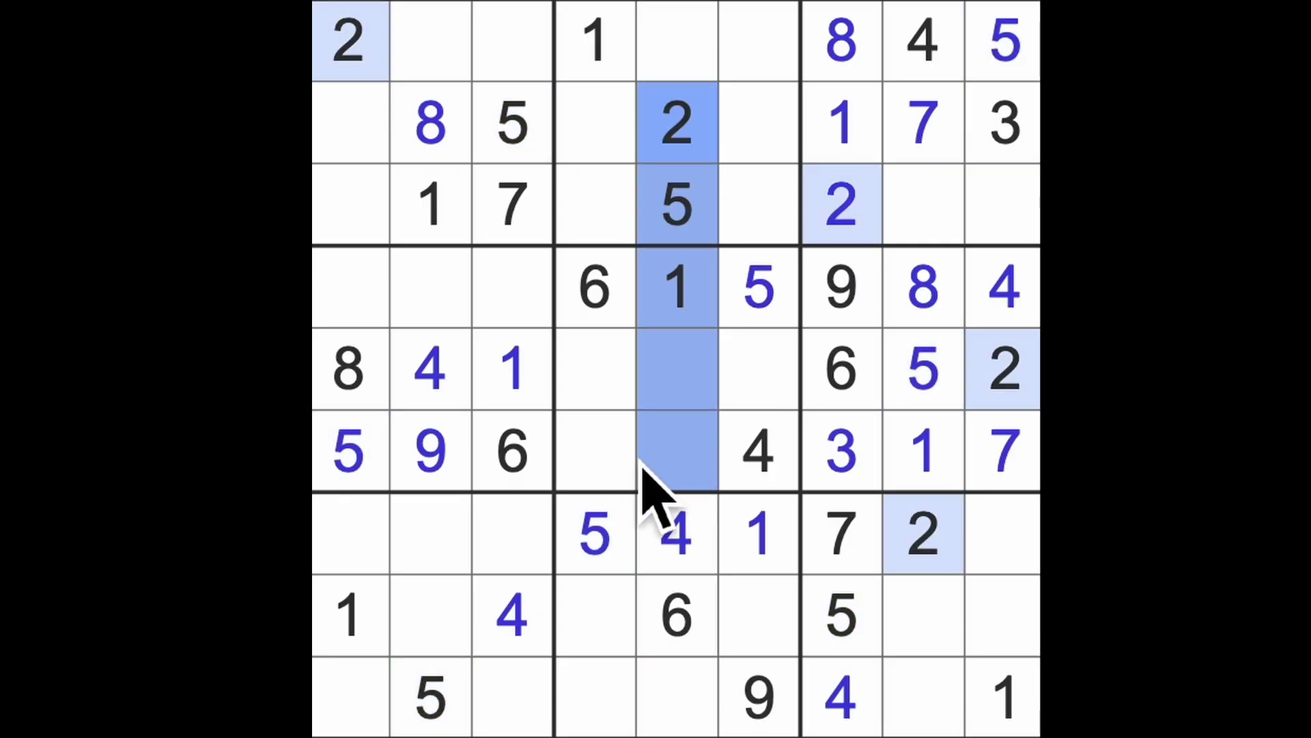
left_click(615, 461)
type("2")
left_click(677, 461)
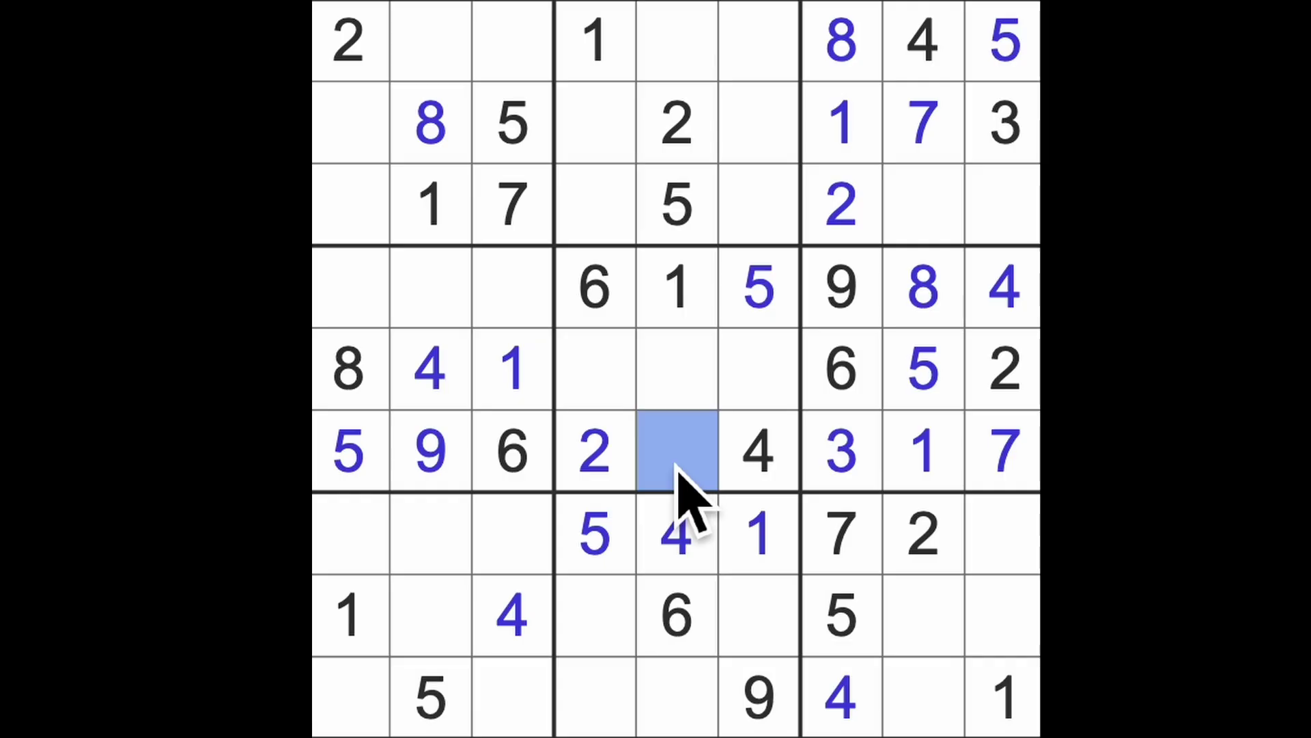
type("8")
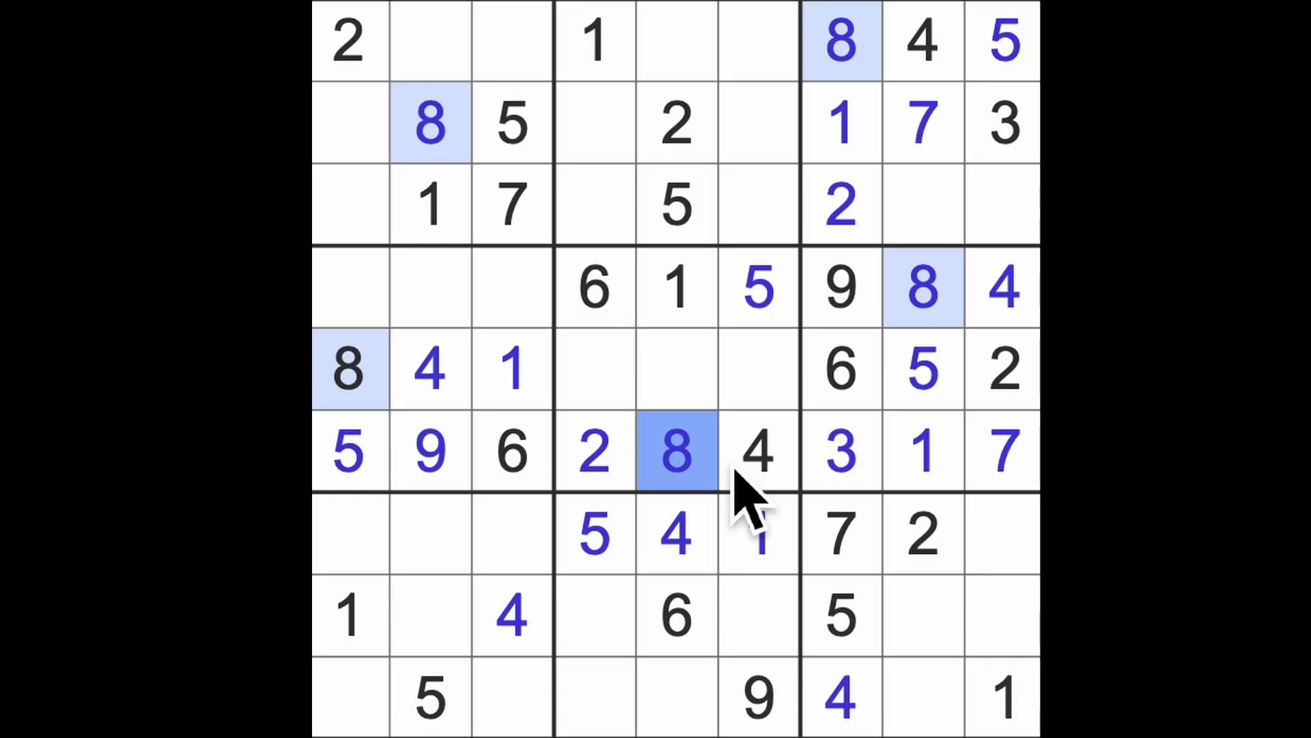
Highlight the 2s, check columns 4–5, and put a 2 in row 8, column 6.
left_click(1002, 369)
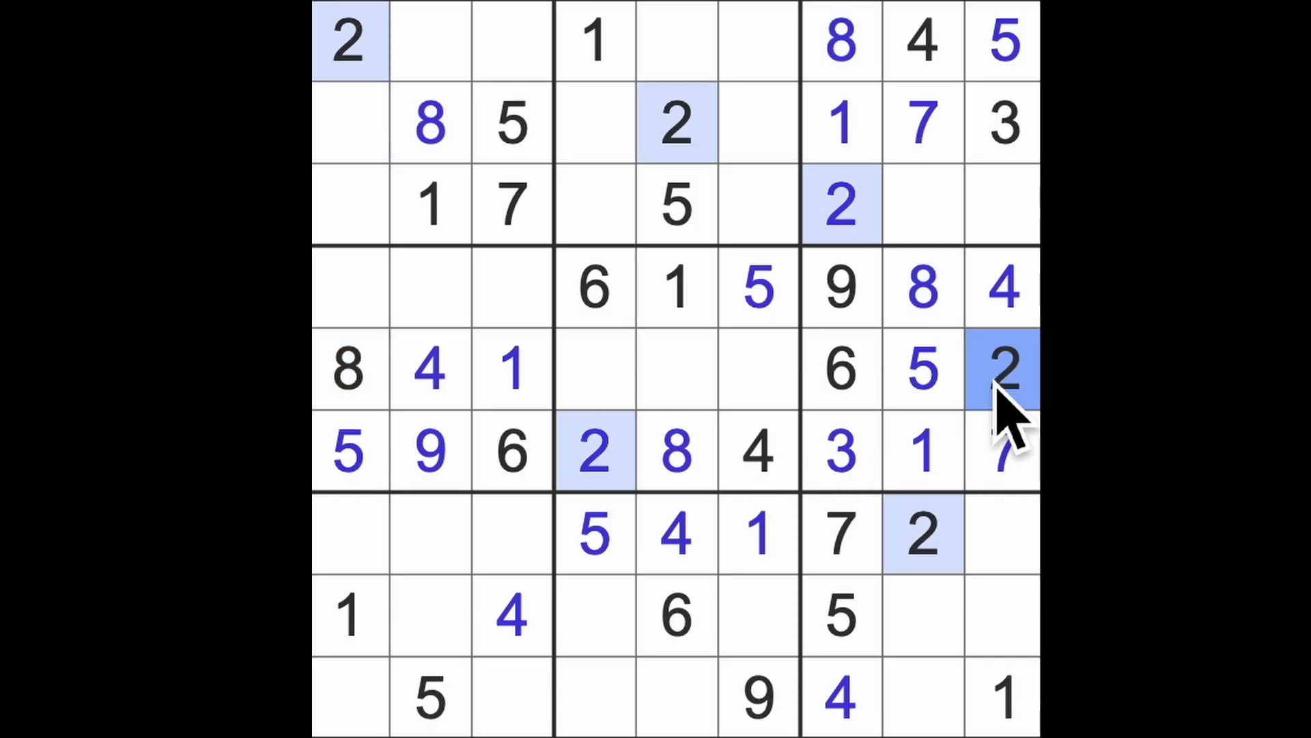
left_click_drag(594, 451, 641, 651)
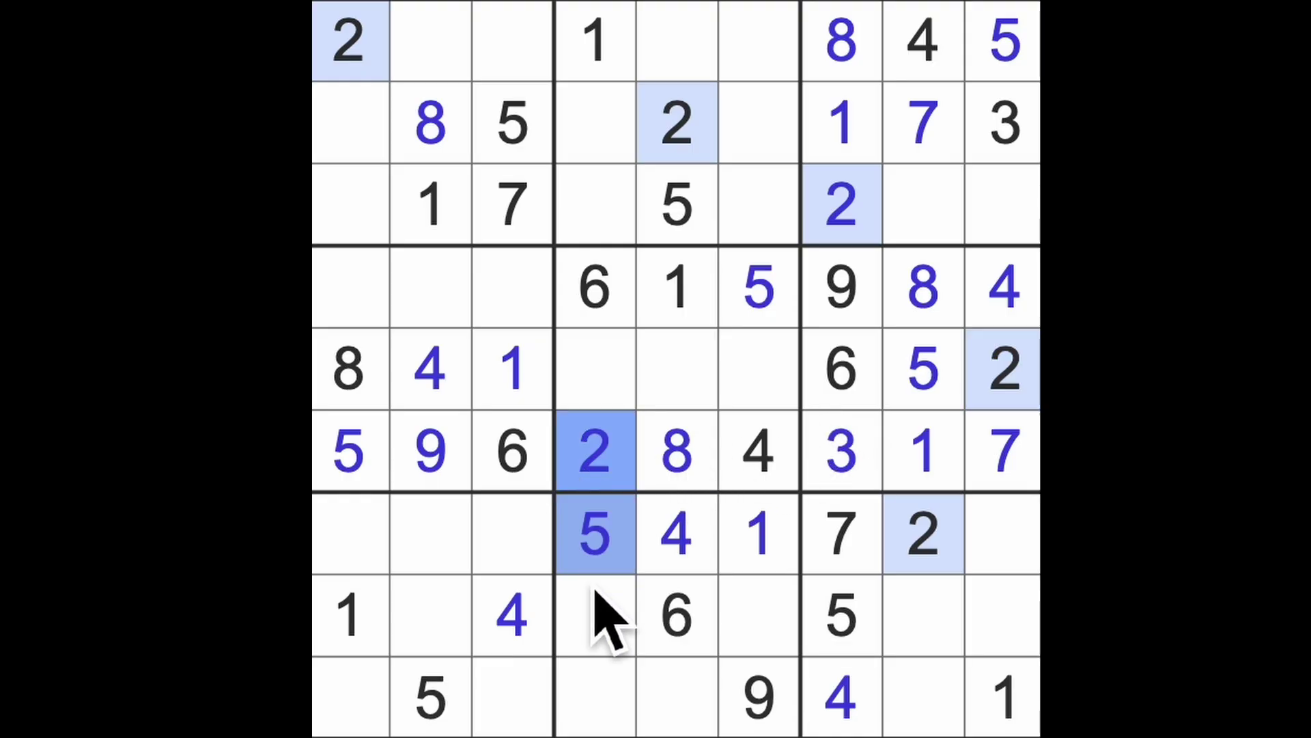
left_click_drag(708, 205, 697, 656)
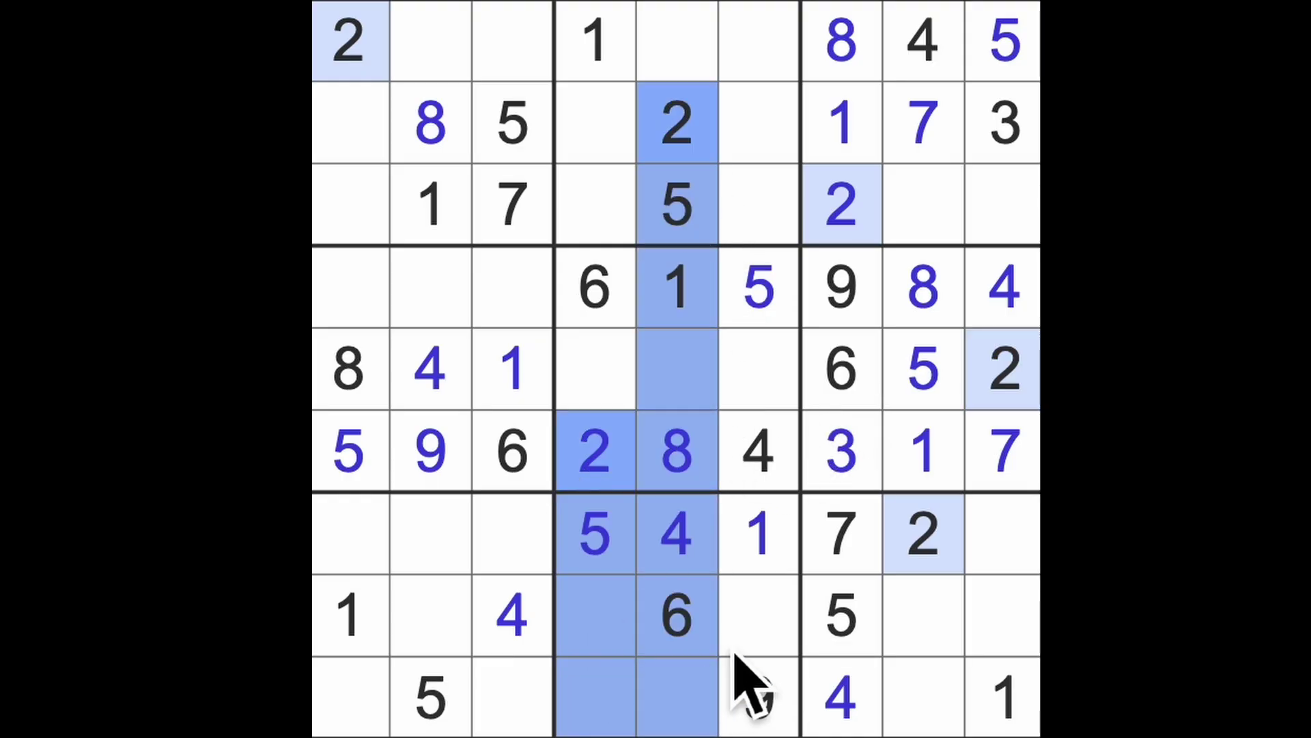
left_click(763, 620)
type("2")
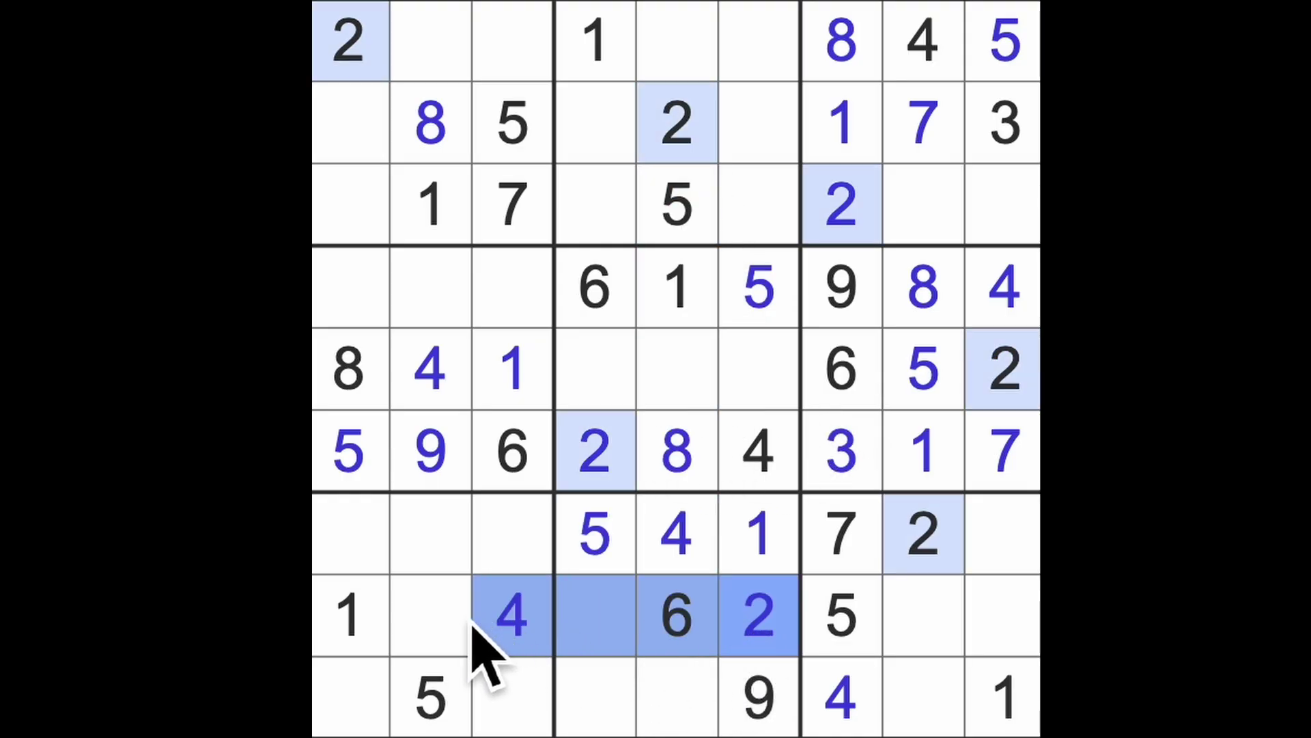
Check rows 7–8 and column 1, then place a 2 in row 9, column 3.
left_click_drag(758, 620, 348, 615)
left_click_drag(922, 533, 369, 553)
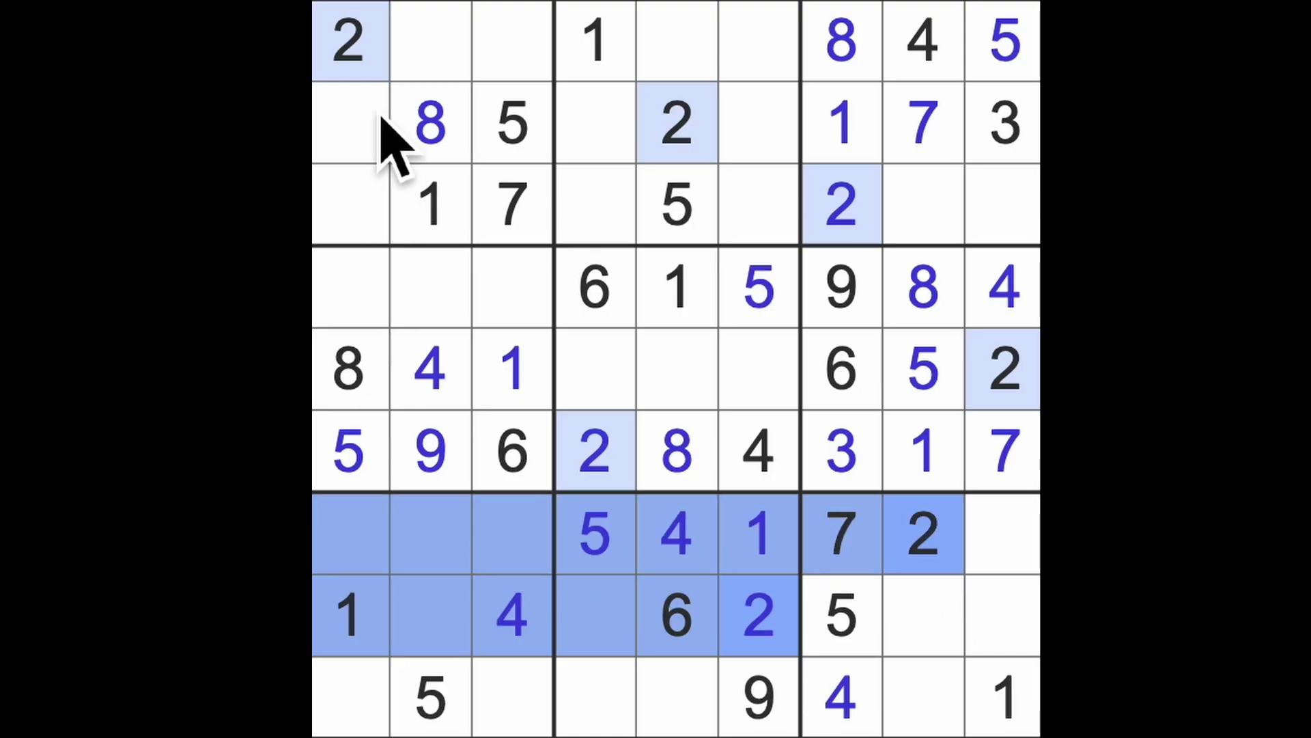
left_click_drag(348, 61, 348, 713)
left_click(513, 707)
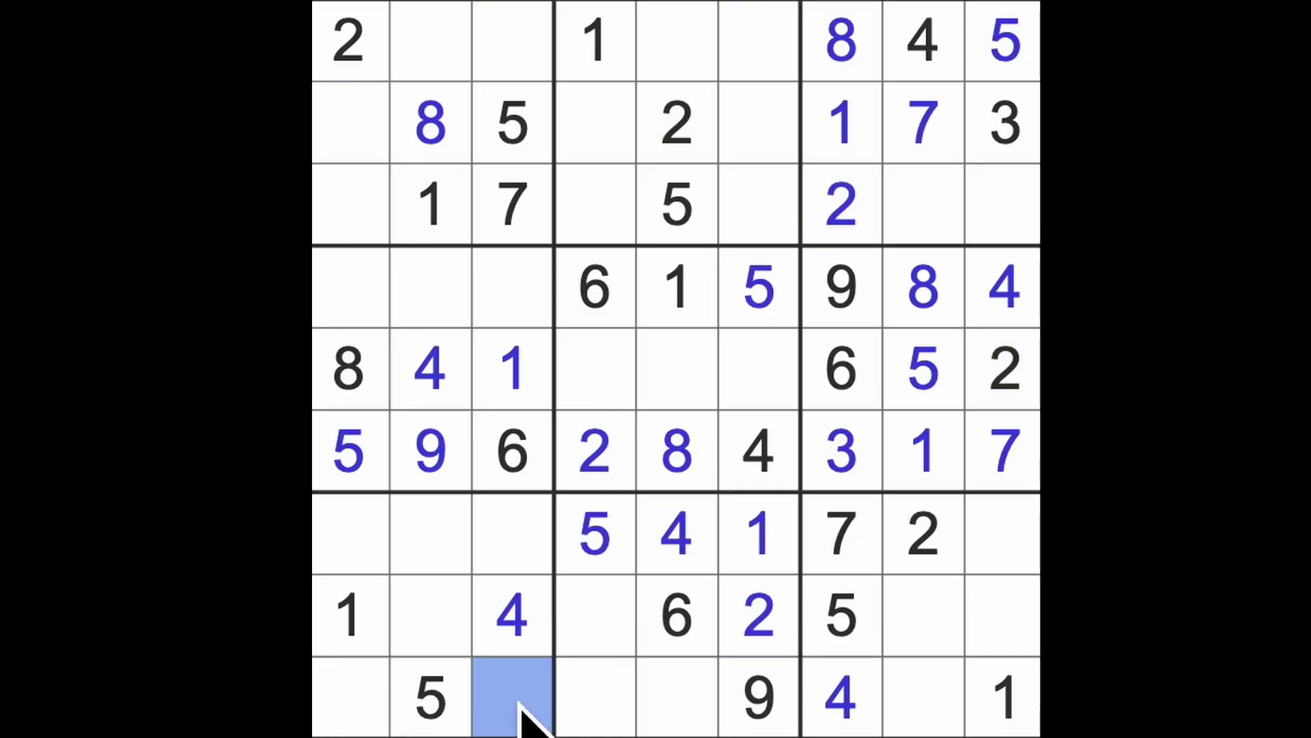
type("2")
Check columns 3 and 1, then place a 2 in row 4, column 2.
left_click_drag(513, 707, 543, 302)
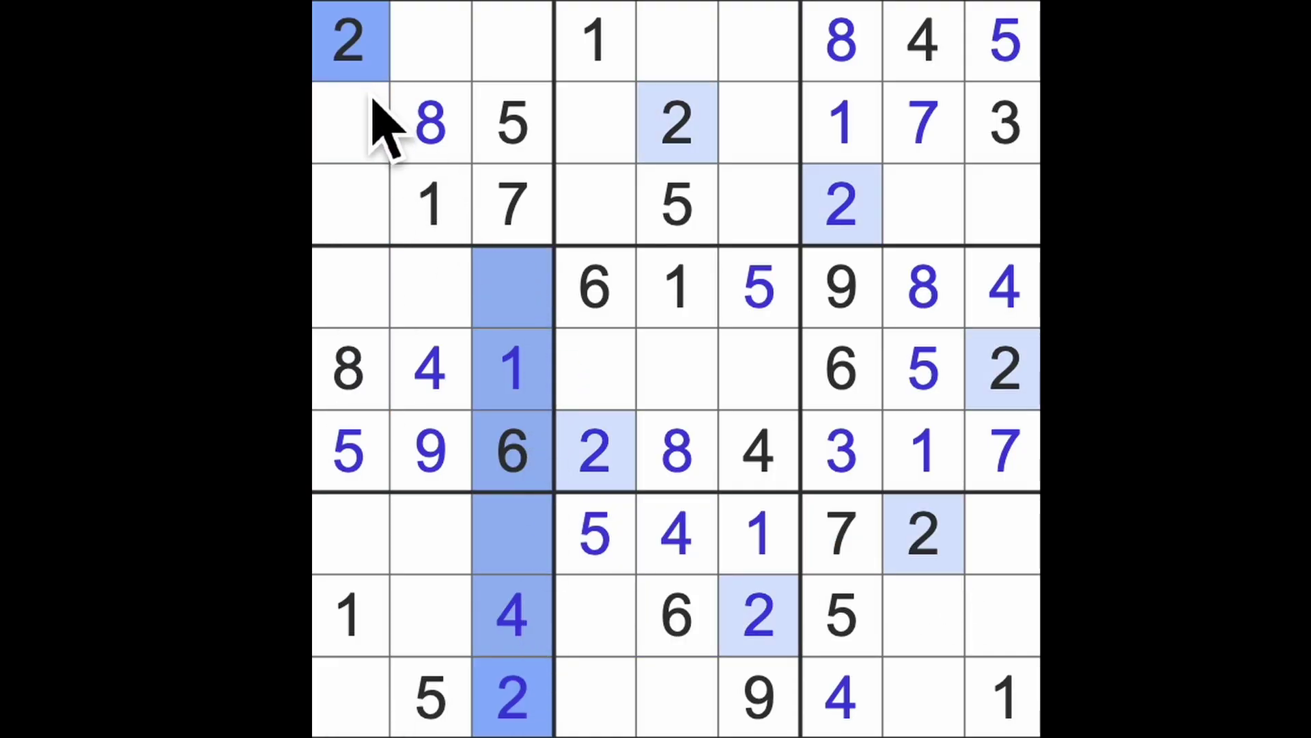
left_click_drag(348, 41, 348, 287)
left_click(430, 292)
type("2")
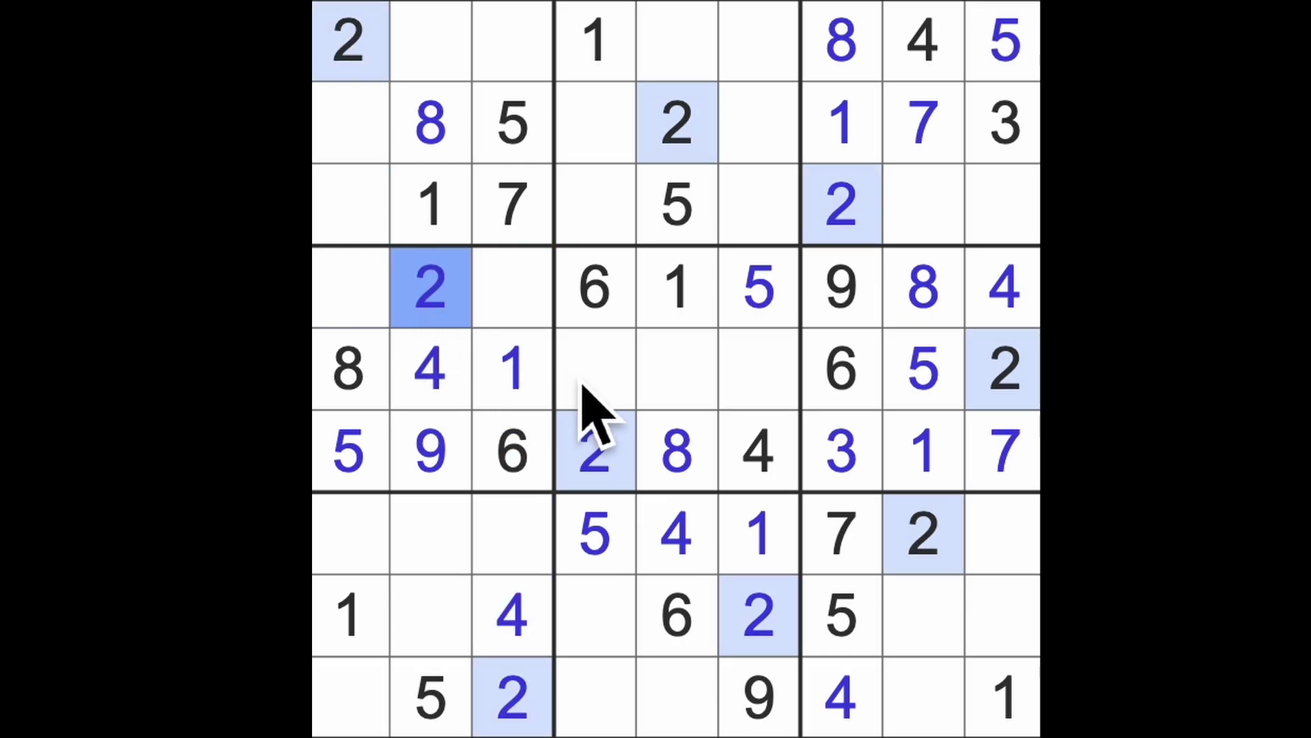
Enter 7 at row 4, column 1 and 3 at row 4, column 3.
left_click(533, 246)
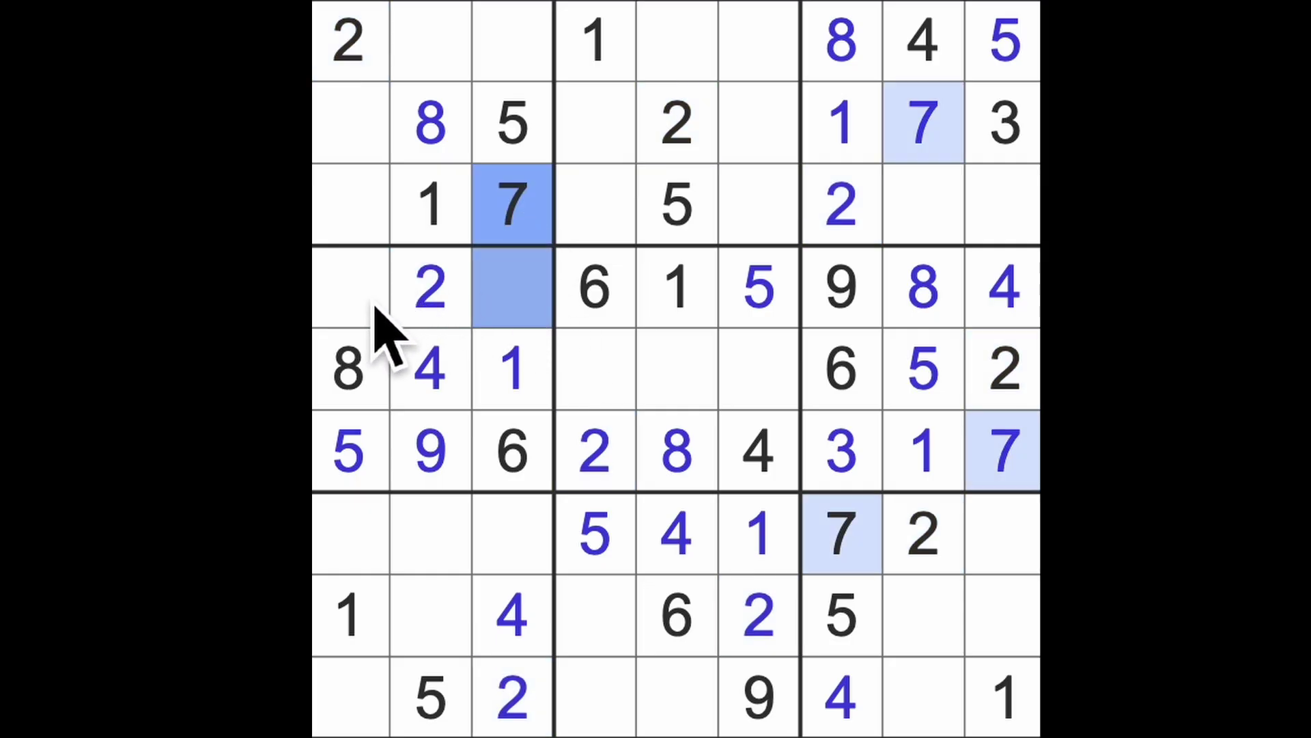
left_click(358, 298)
type("7")
left_click(513, 307)
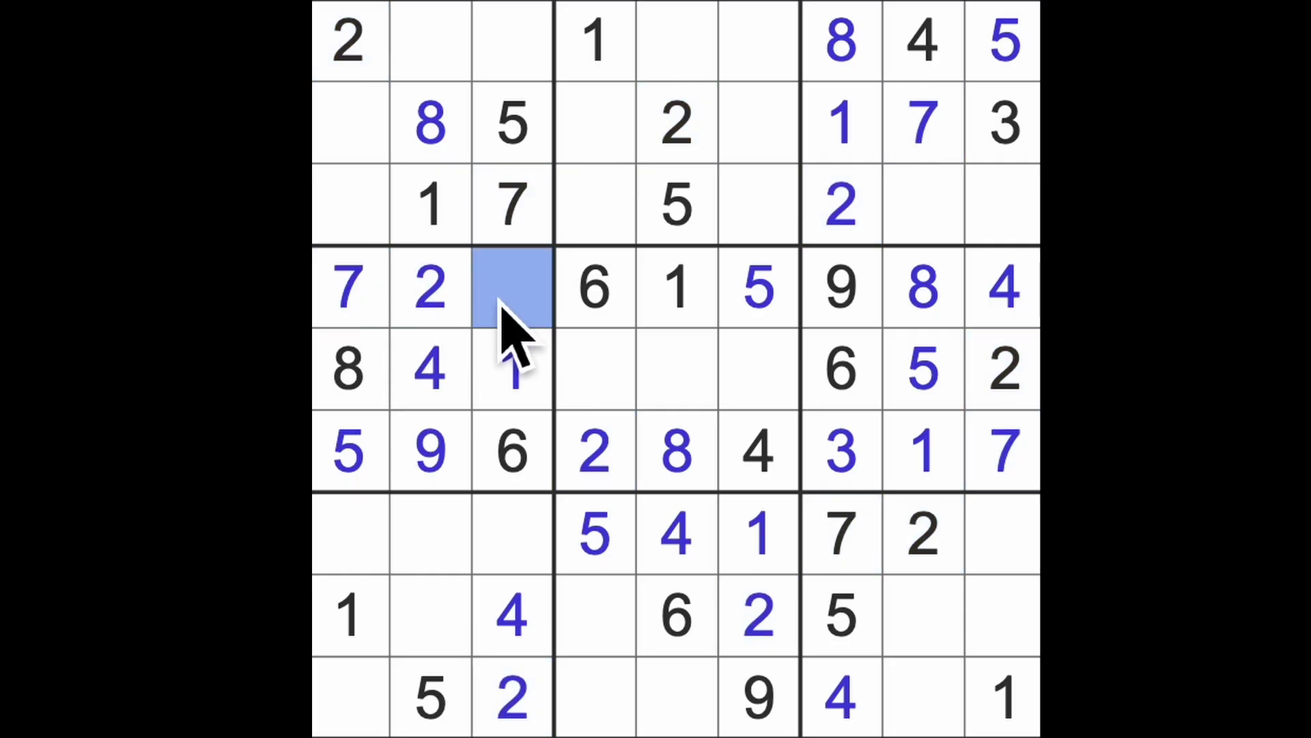
type("3")
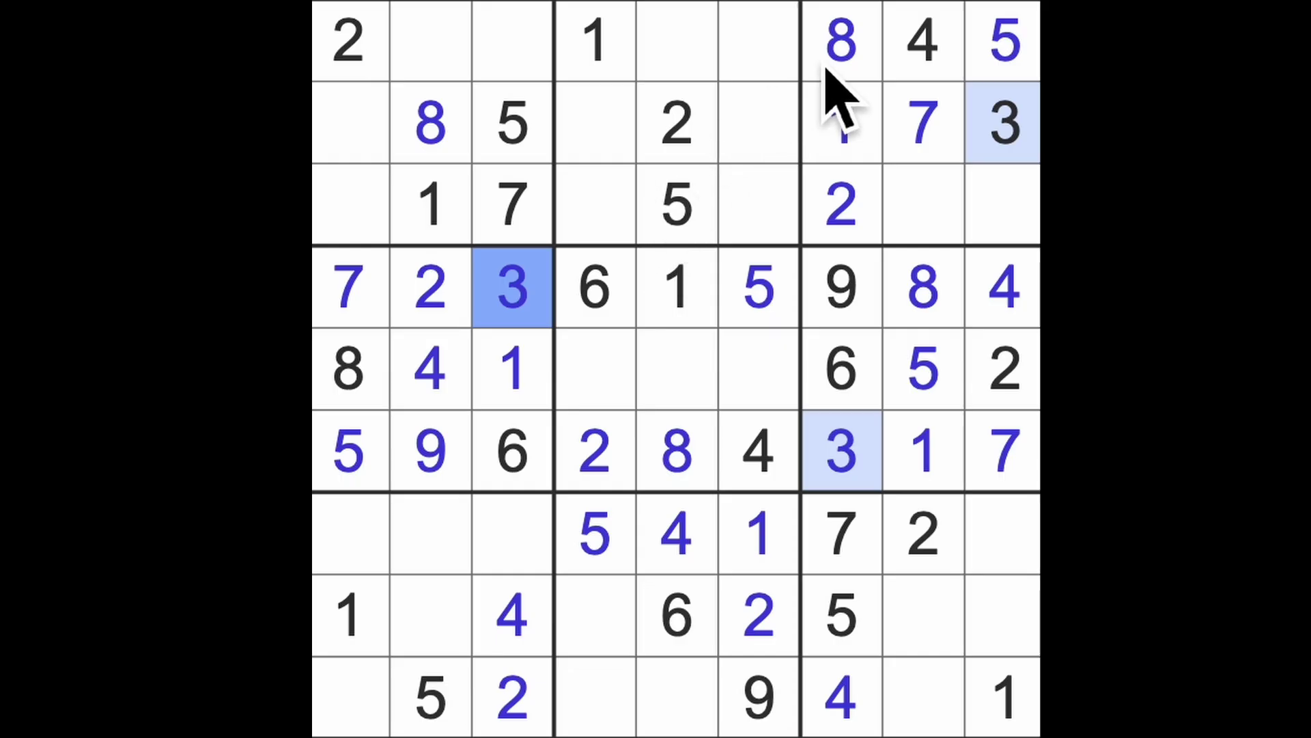
Place 8 at row 7, column 3, and 9s at row 1, column 3 and row 7, column 1.
left_click(841, 47)
left_click_drag(759, 42, 513, 41)
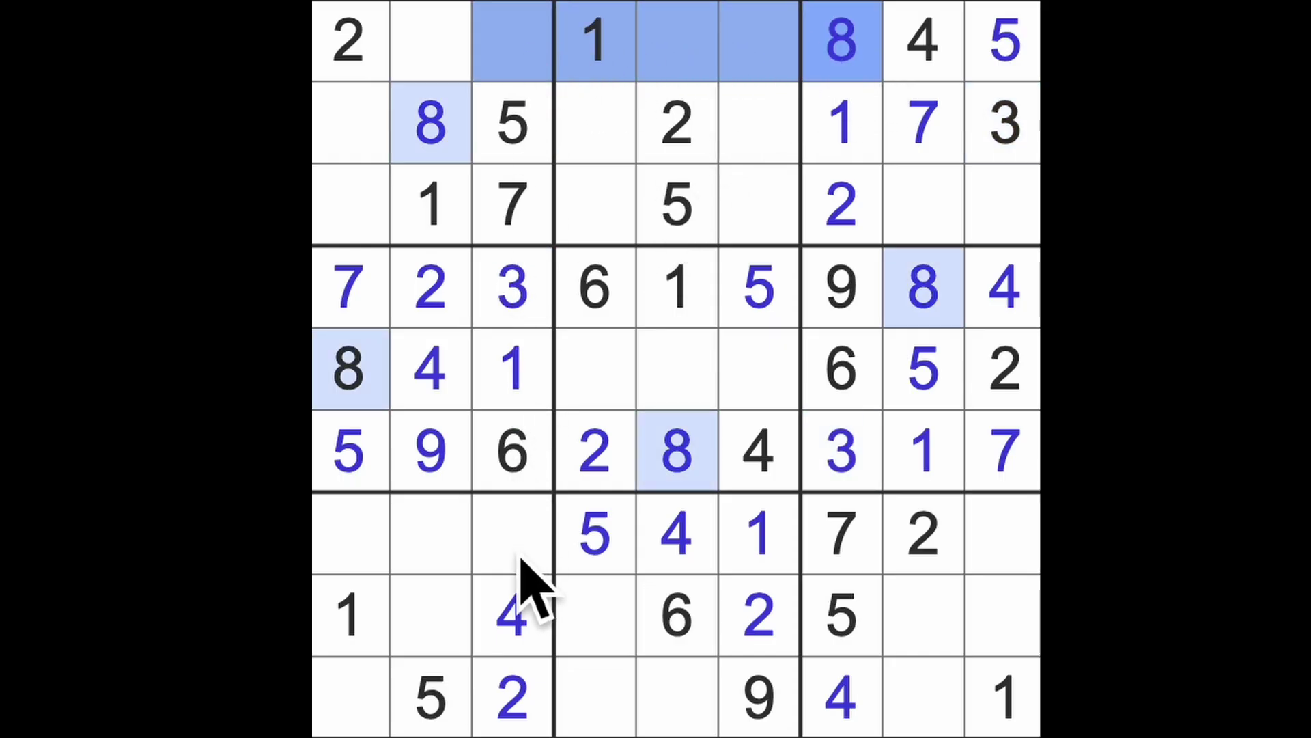
left_click(513, 534)
type("8")
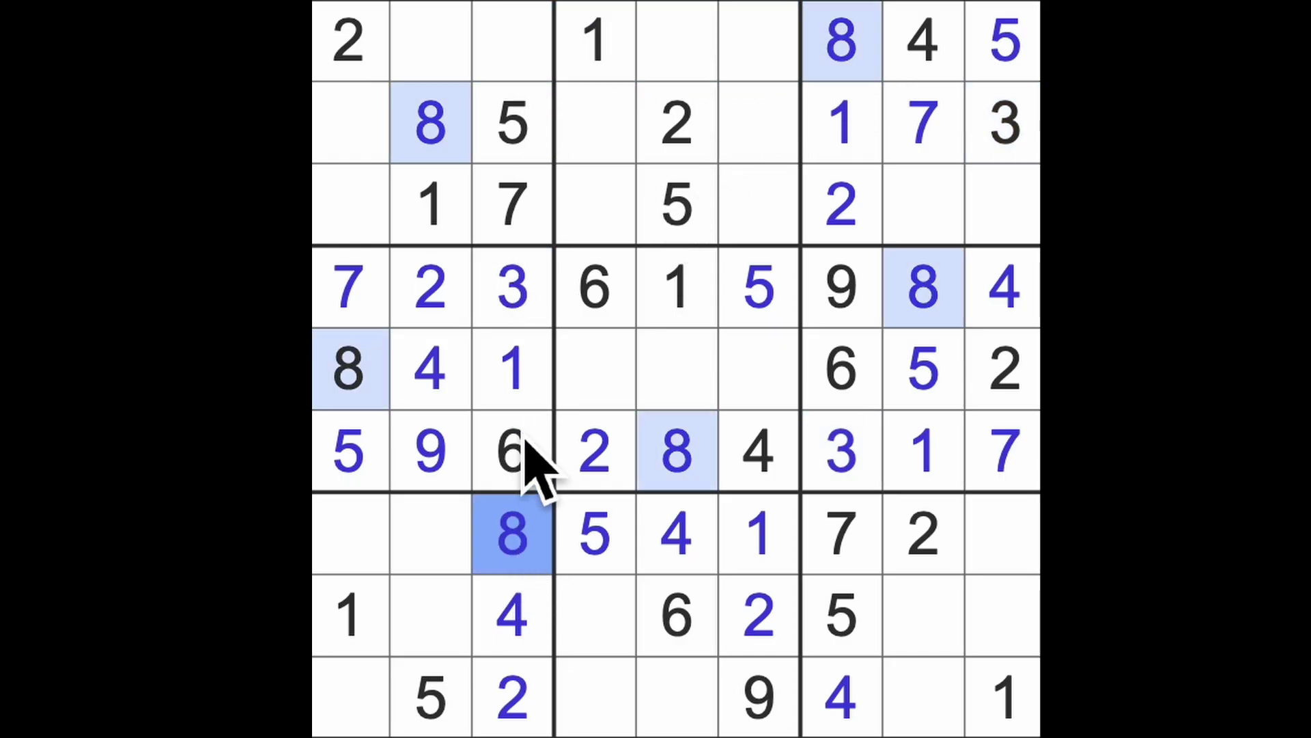
left_click(540, 91)
type("9")
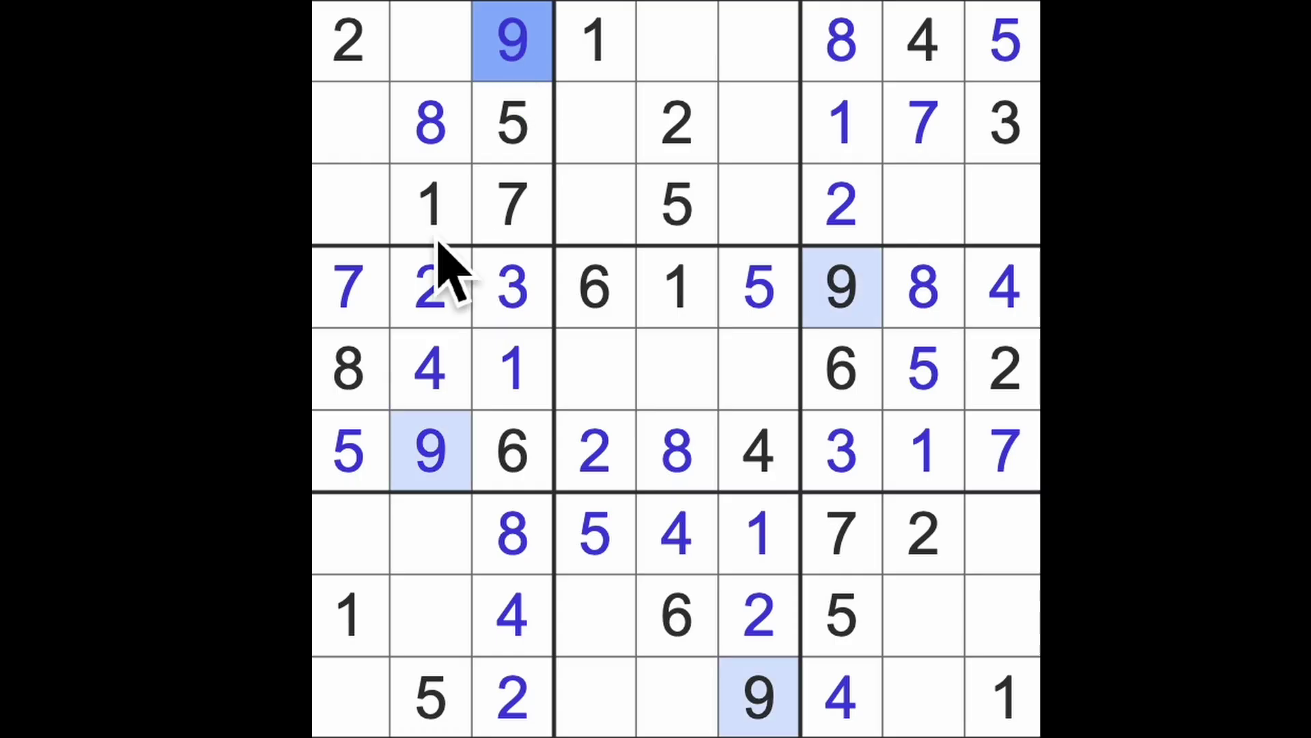
left_click_drag(431, 451, 431, 615)
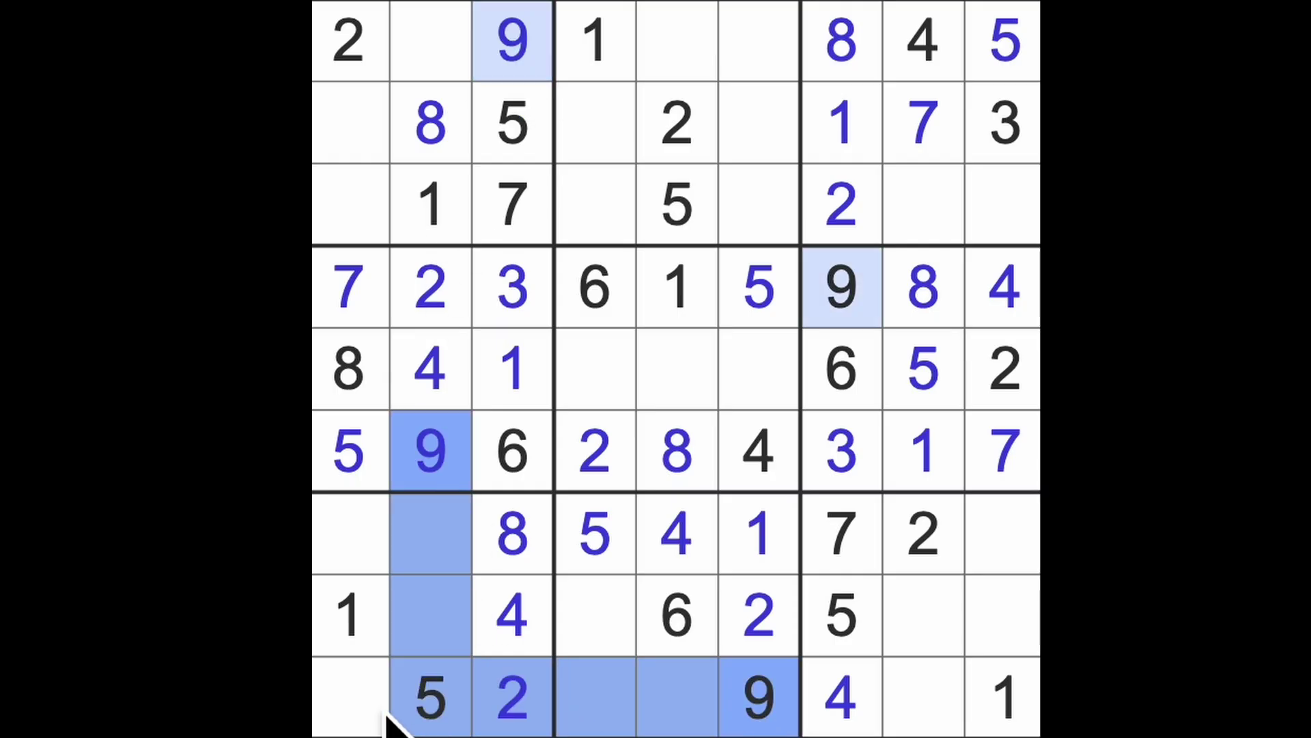
left_click(354, 532)
type("9")
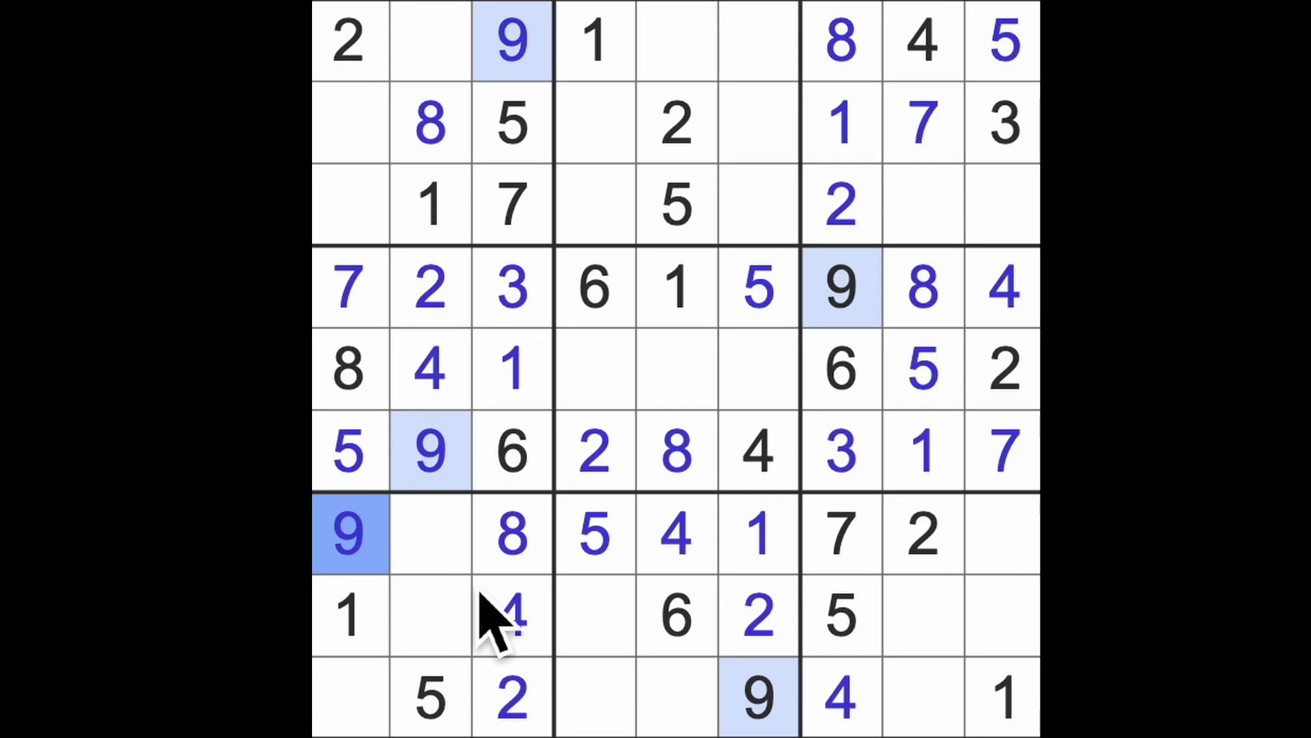
Complete row 7 with 3 at column 2 and 6 at column 9.
left_click(759, 615)
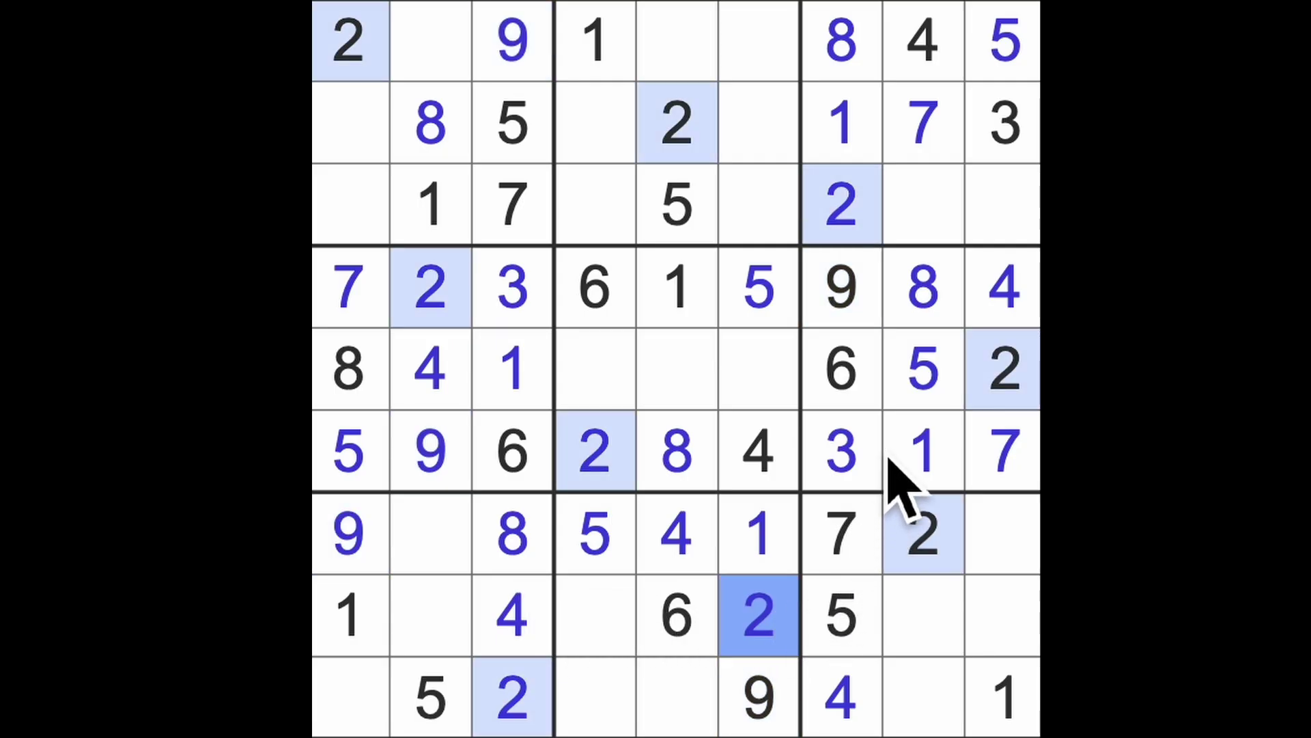
left_click(842, 450)
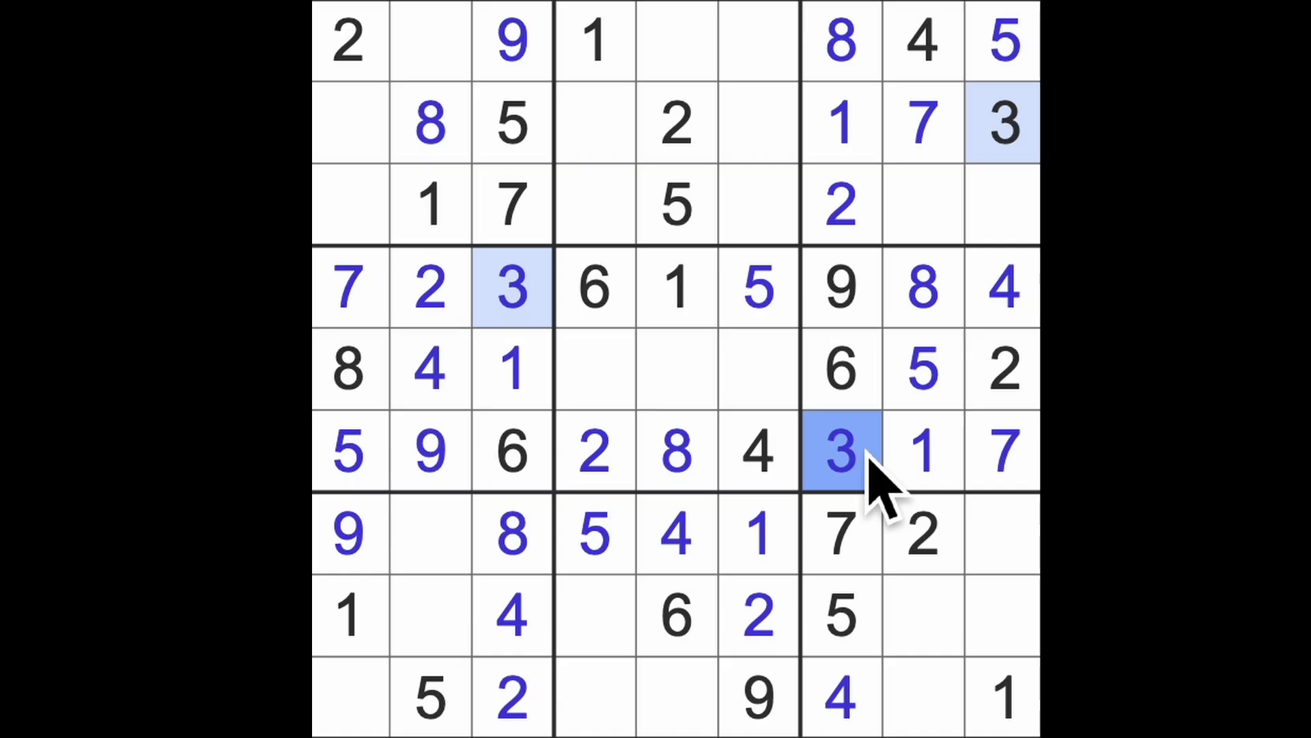
left_click_drag(1004, 120, 1009, 538)
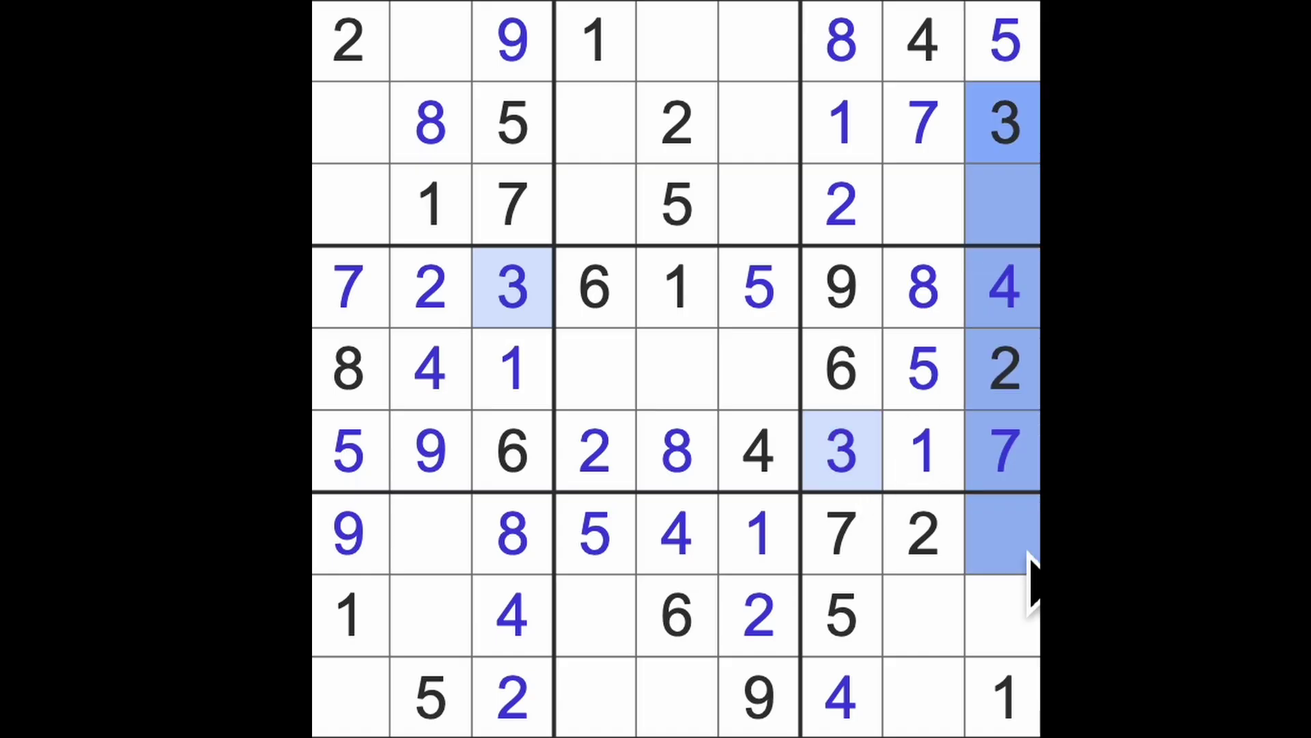
left_click(431, 532)
type("3")
left_click(1004, 533)
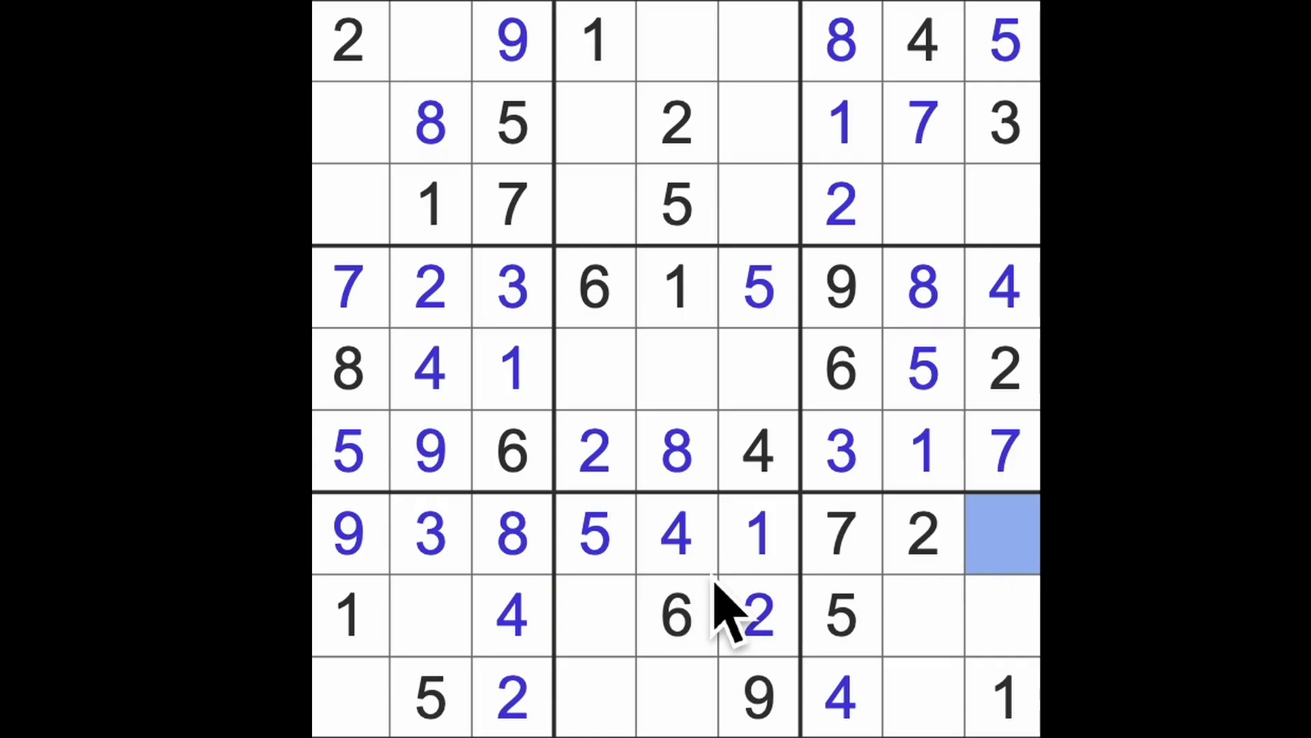
type("6")
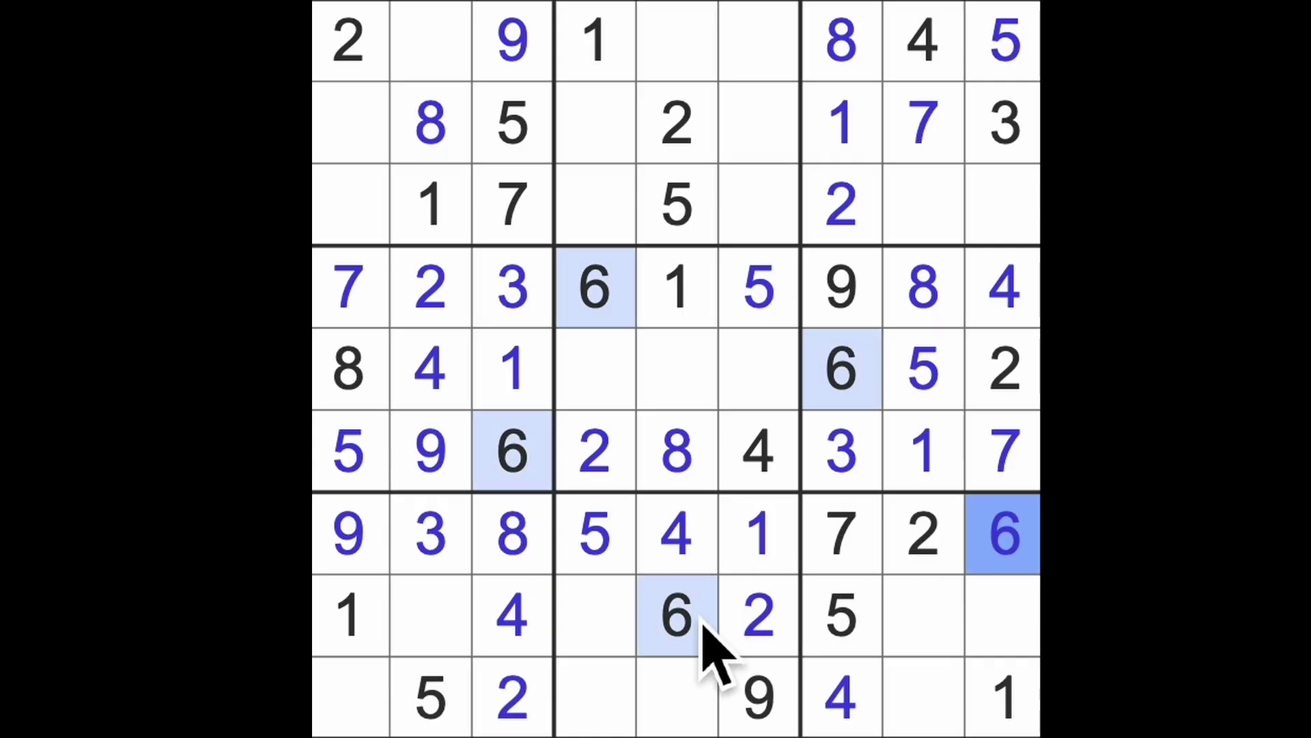
Place 6s at row 9, column 1 and row 1, column 2.
left_click(677, 615)
left_click_drag(676, 615, 348, 616)
left_click(351, 702)
type("6")
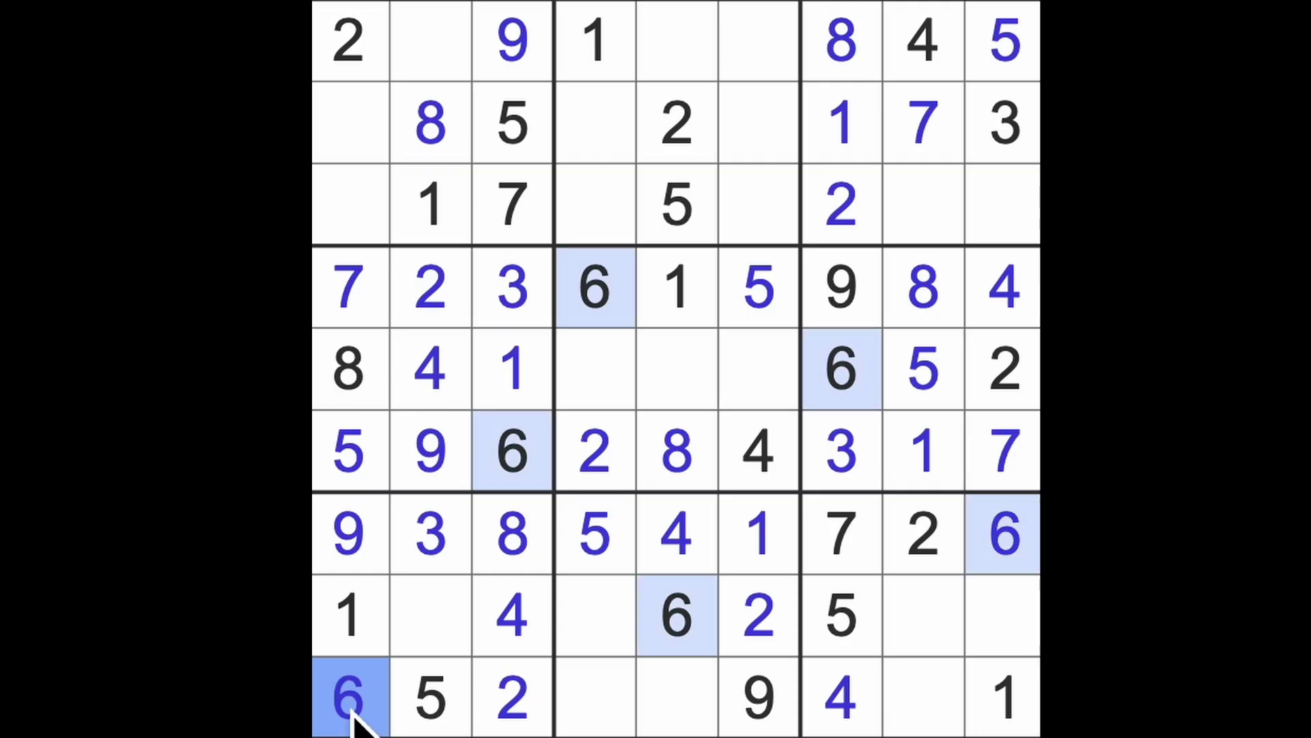
left_click_drag(351, 702, 349, 61)
left_click(441, 62)
type("6")
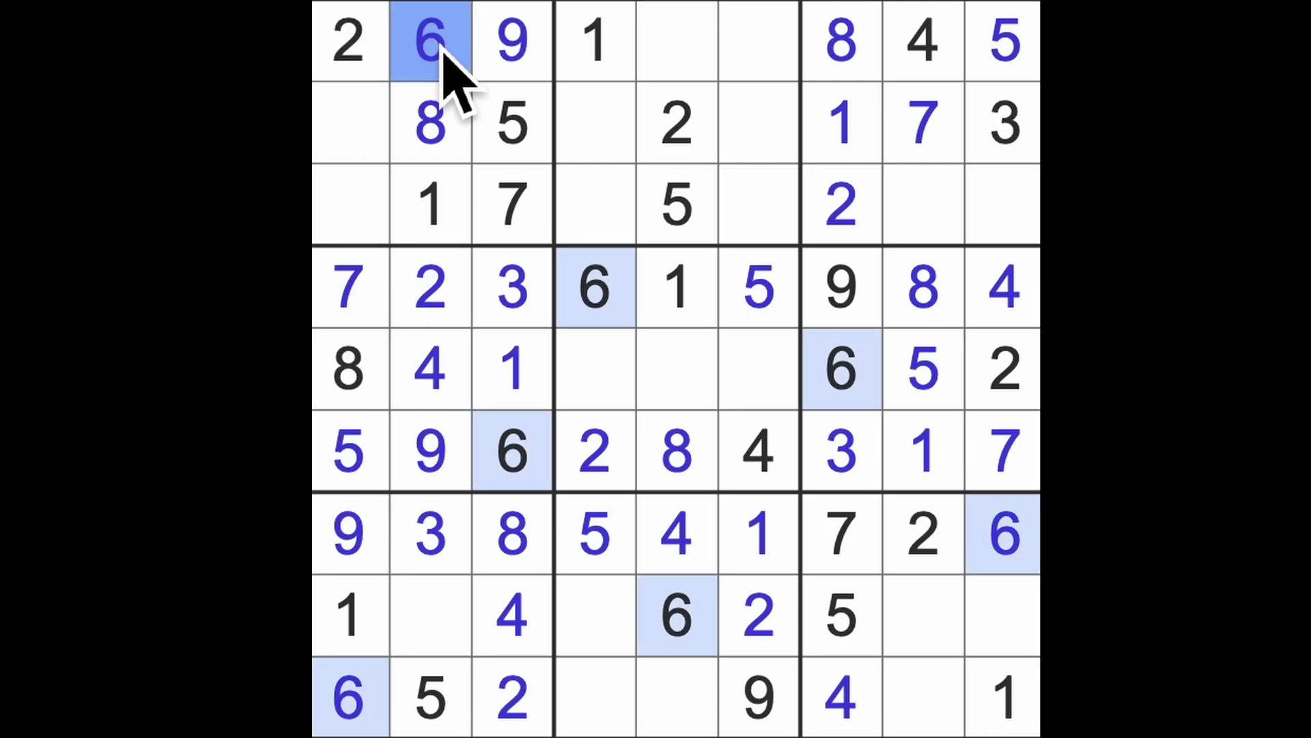
Place 6s at row 3, column 8 and row 2, column 6.
left_click_drag(1025, 533, 1005, 236)
left_click(927, 215)
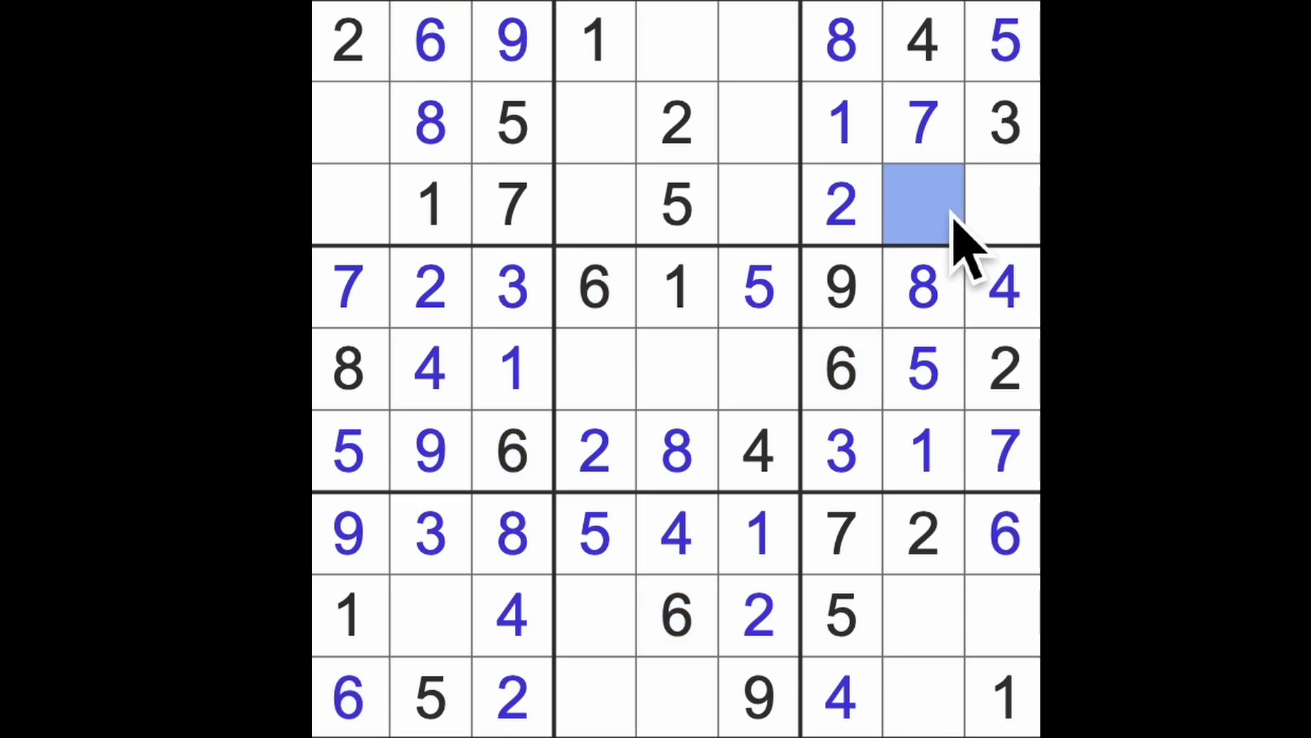
type("6")
left_click_drag(927, 205, 594, 205)
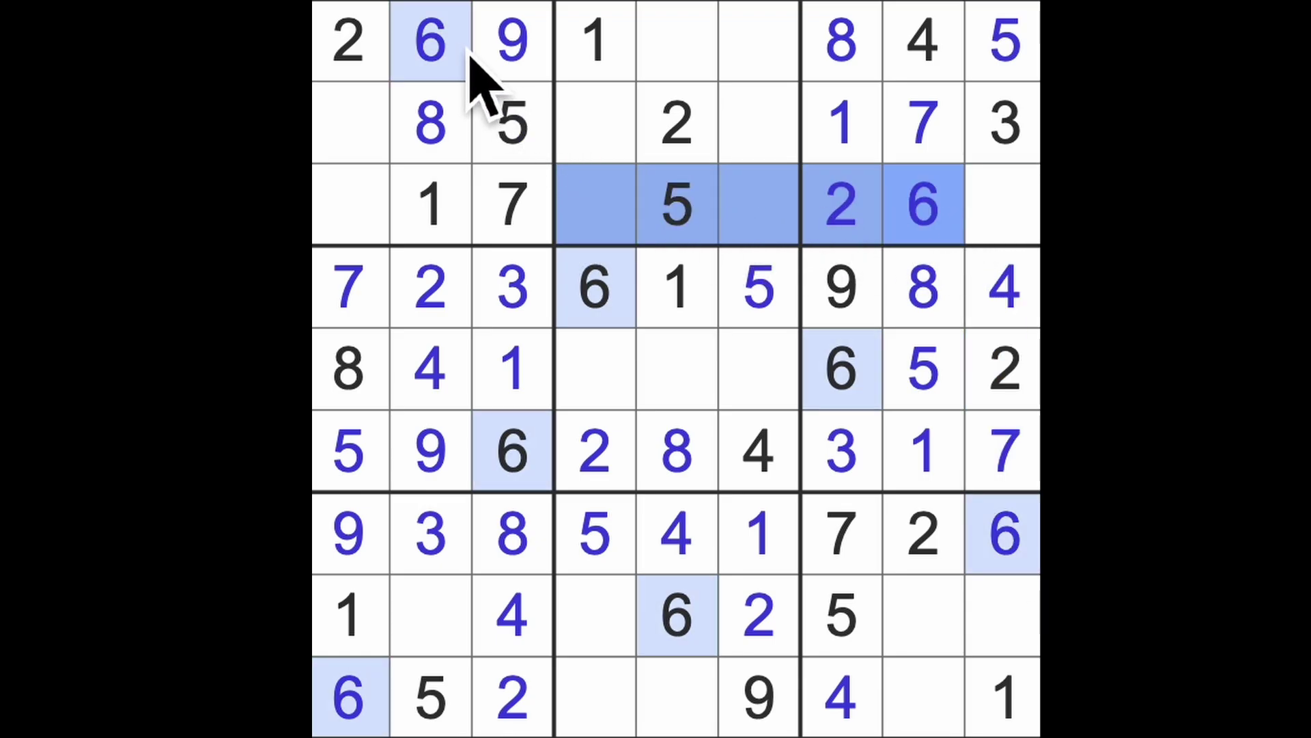
left_click(753, 127)
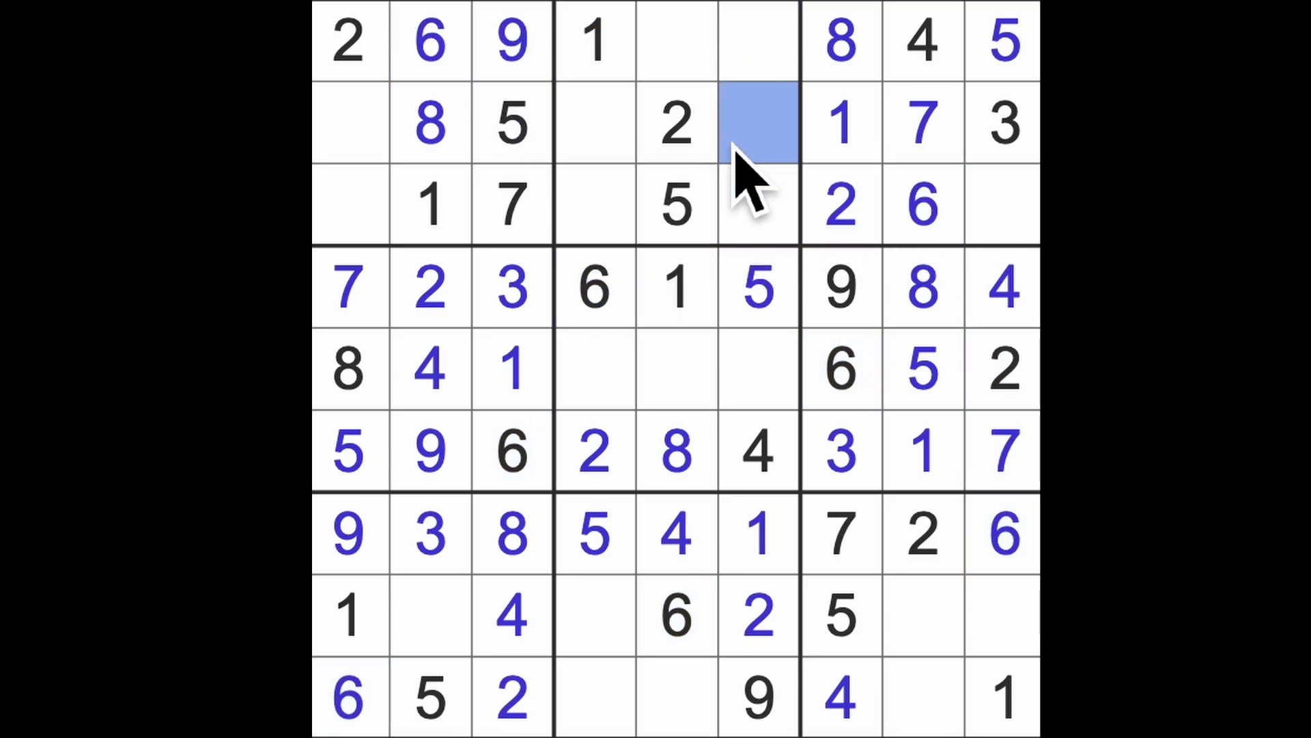
type("6")
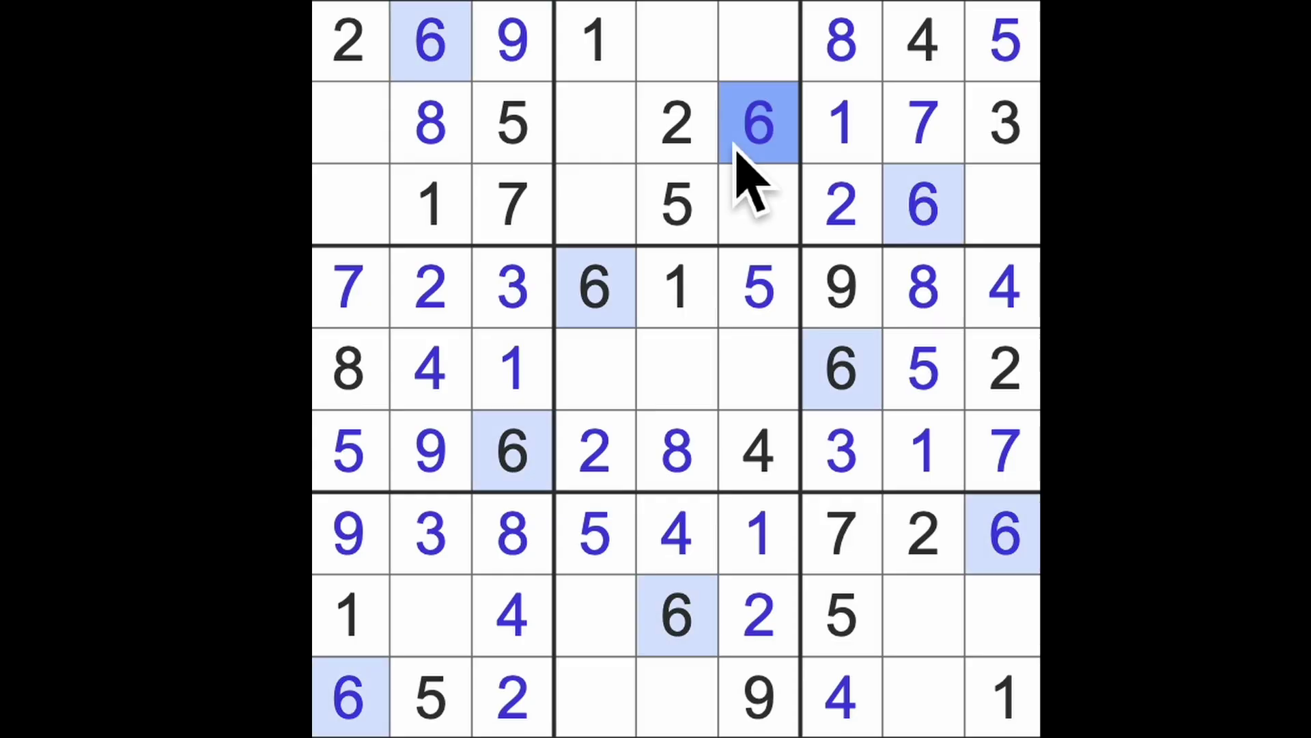
Place 9s at row 3, column 9 and row 2, column 4.
left_click(1002, 205)
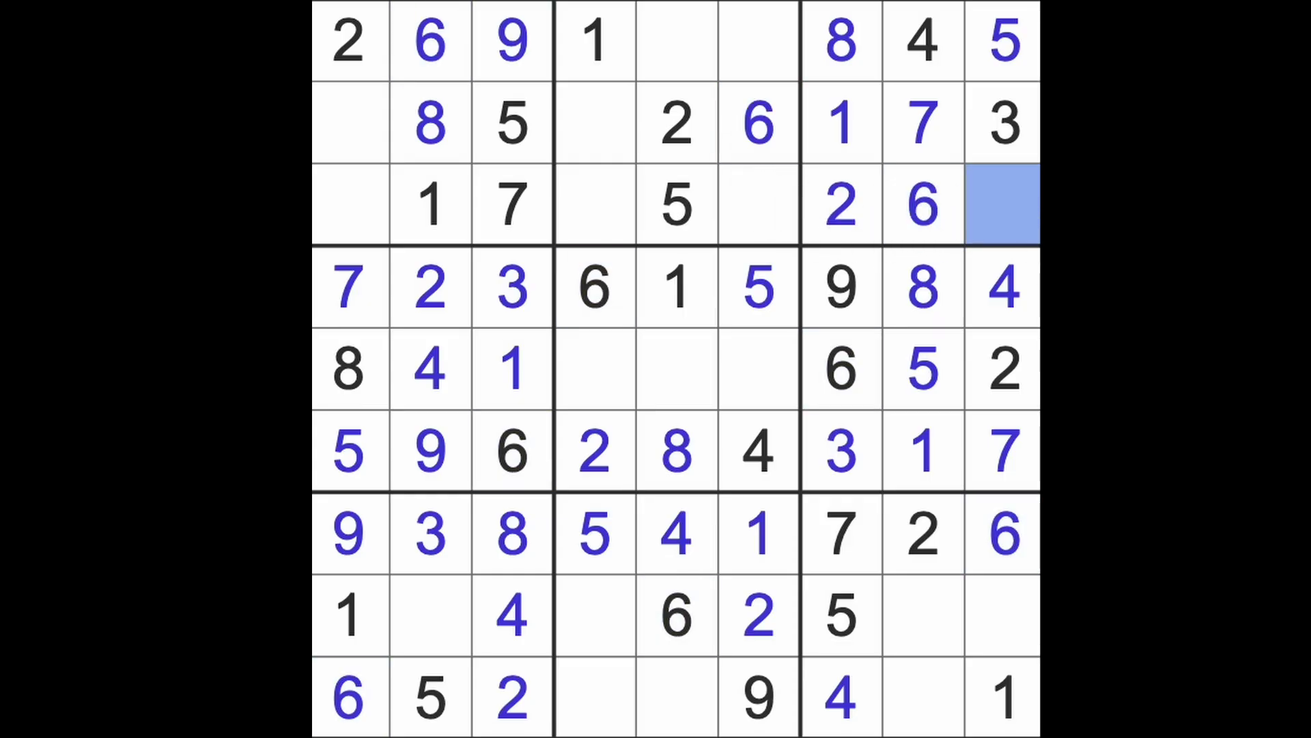
type("9")
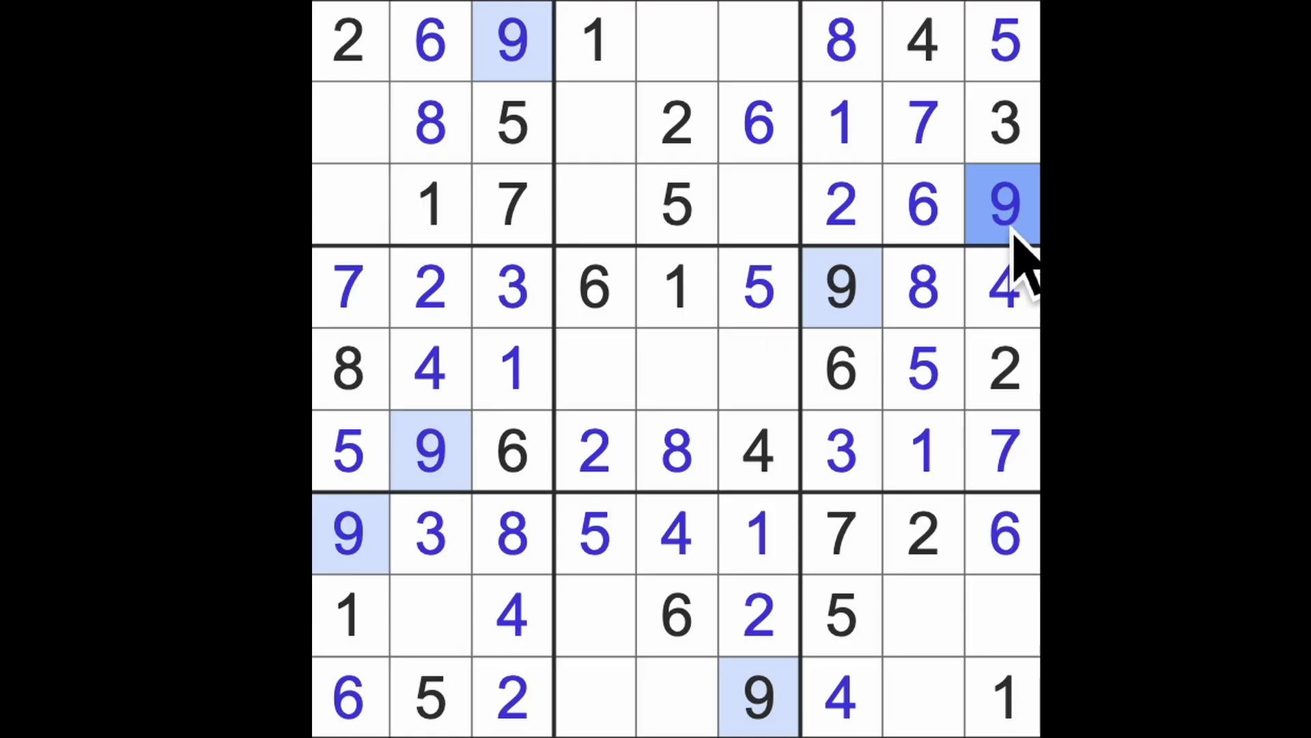
left_click_drag(1009, 215, 595, 205)
left_click_drag(594, 41, 758, 62)
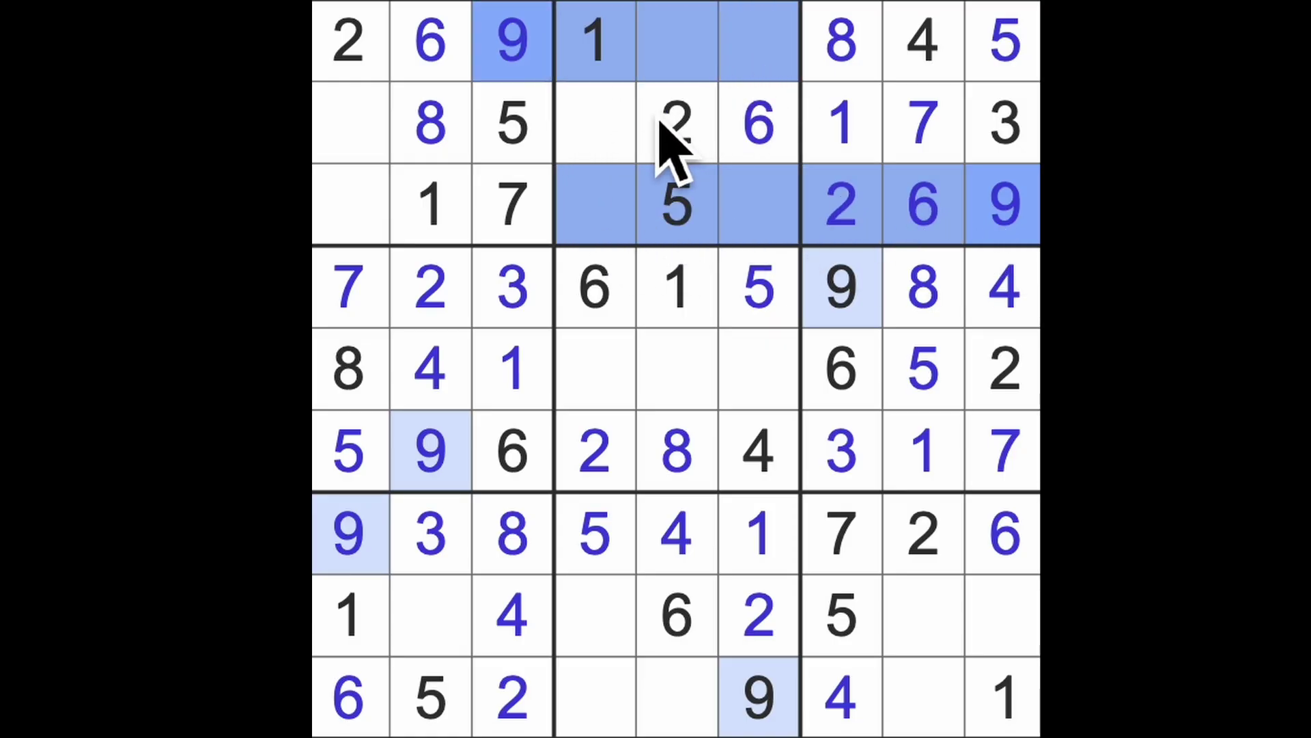
left_click(595, 123)
type("9")
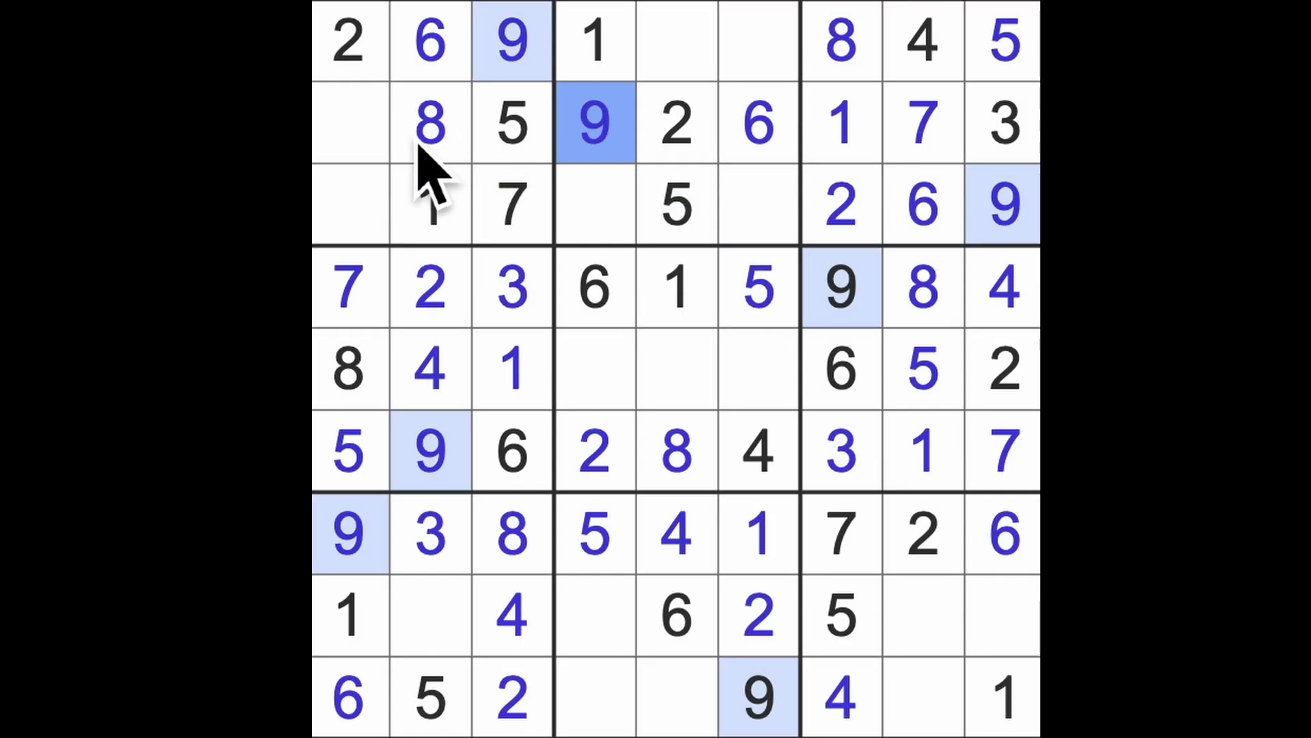
left_click(354, 128)
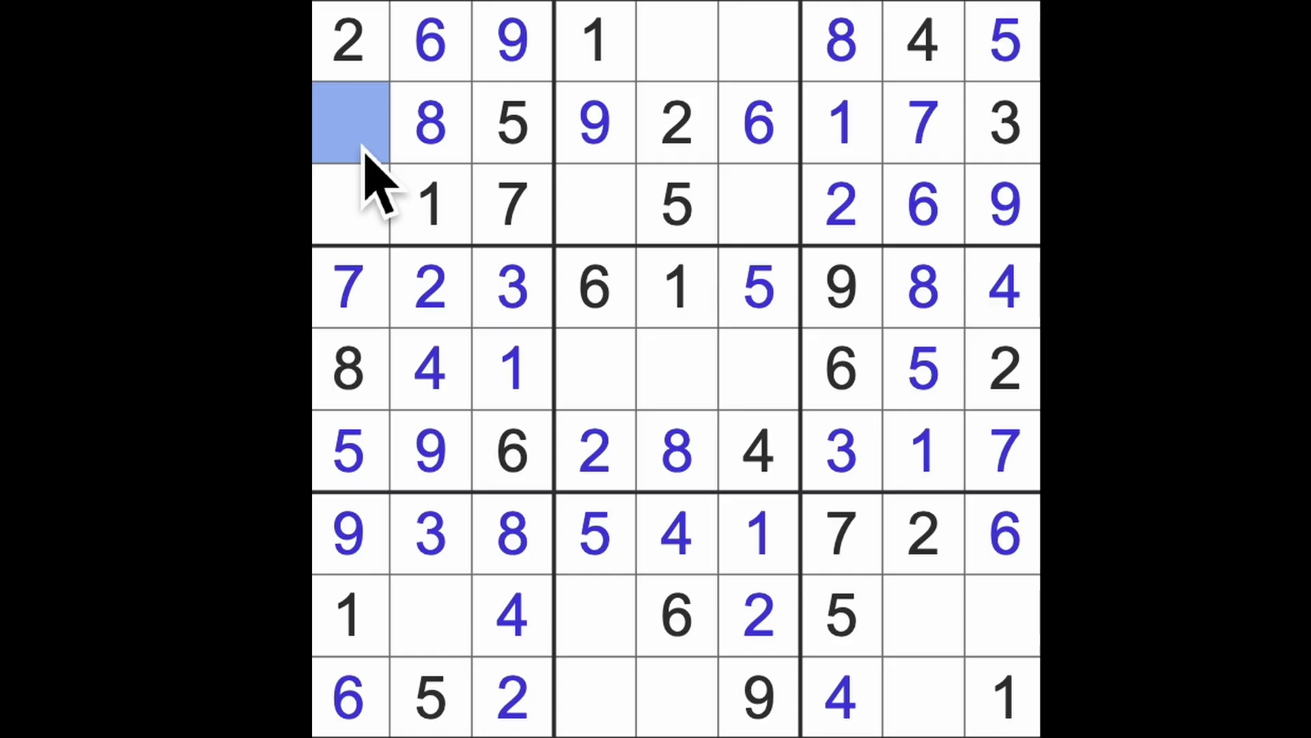
type("4")
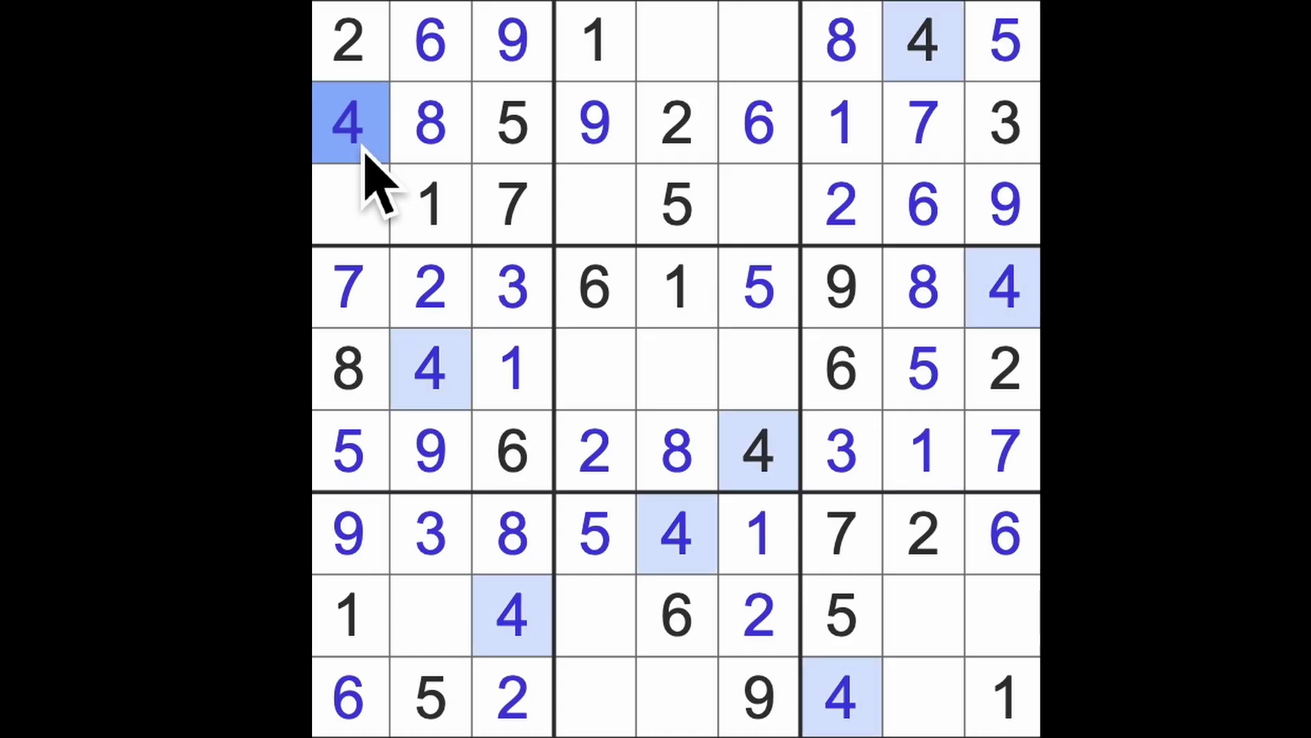
Finish column 1 with 4 at row 2 and 3 at row 3, and put 7 at row 8, column 2.
left_click(364, 221)
type("3")
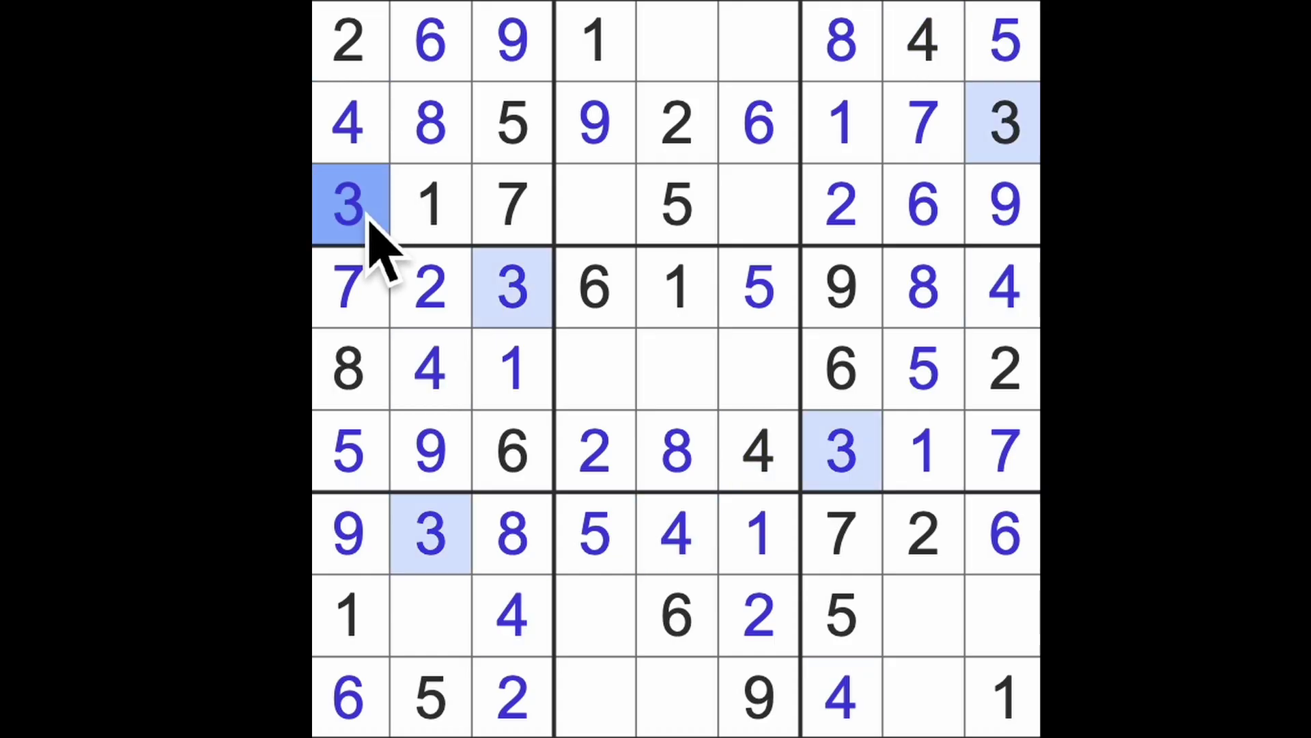
left_click_drag(380, 246, 771, 247)
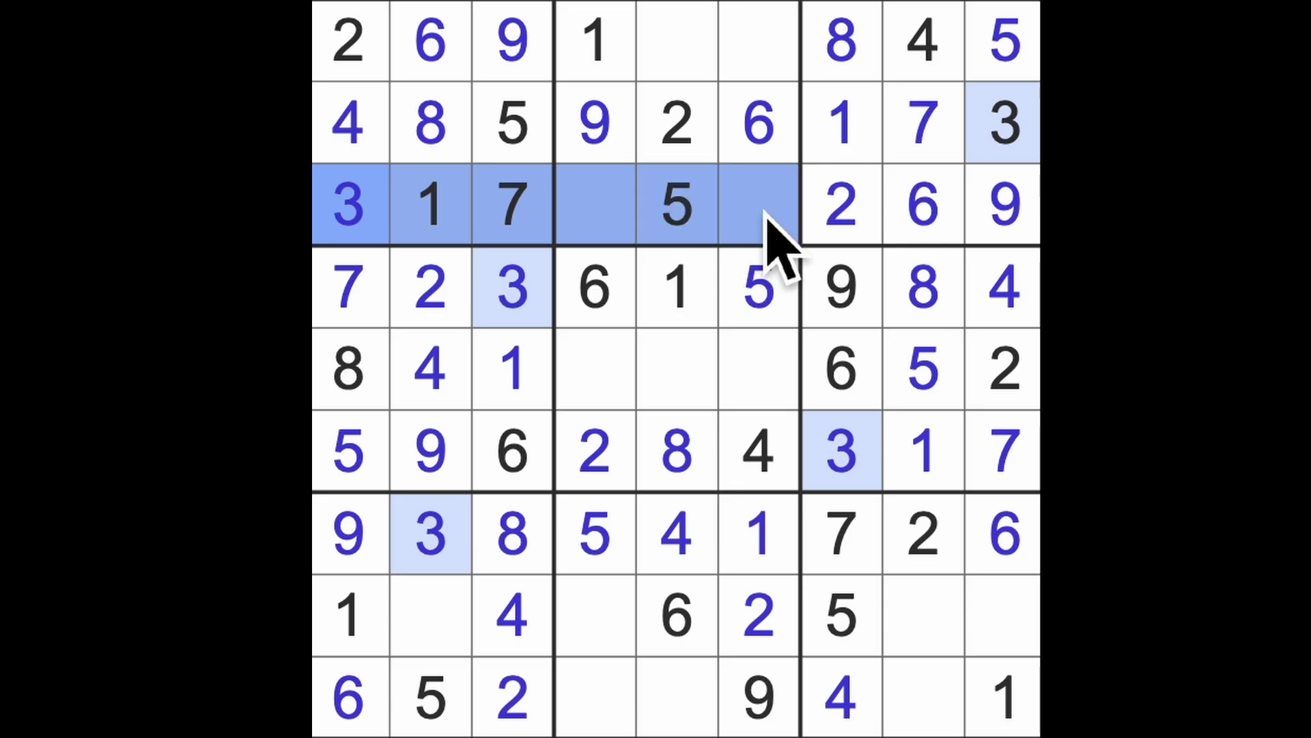
left_click(451, 625)
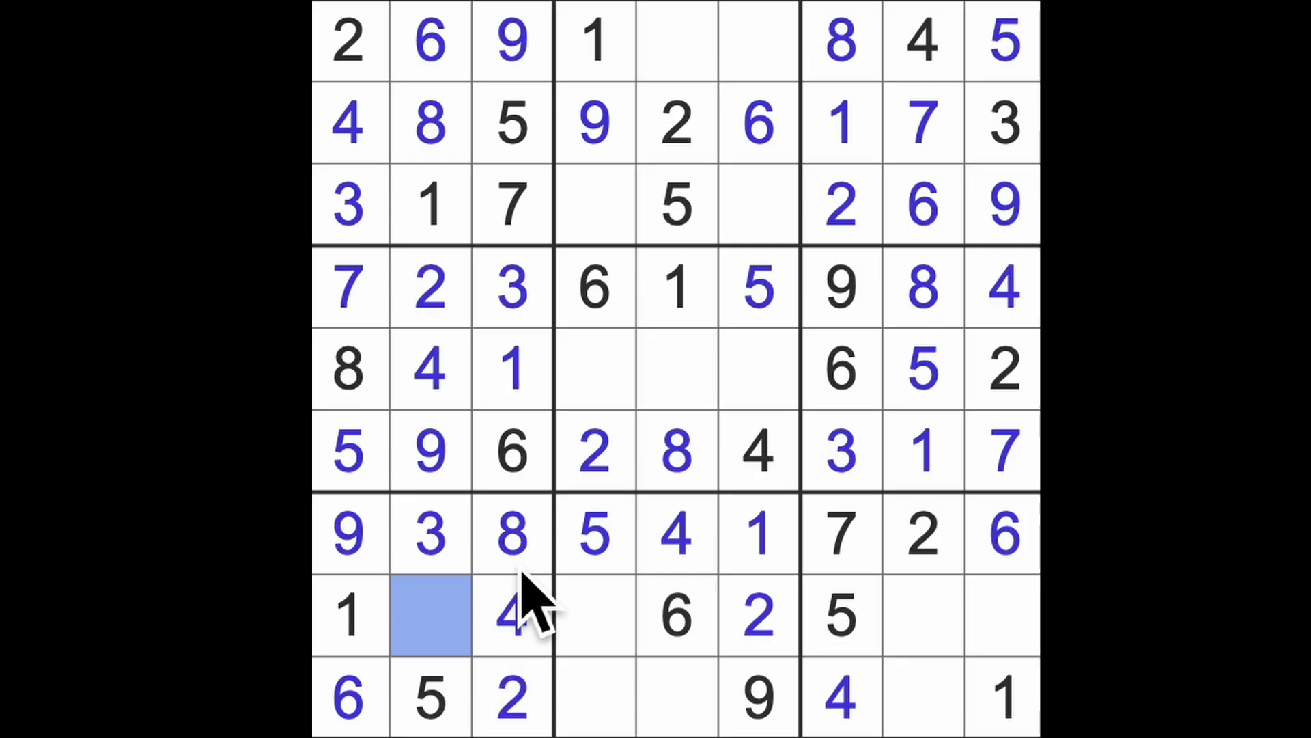
key("7")
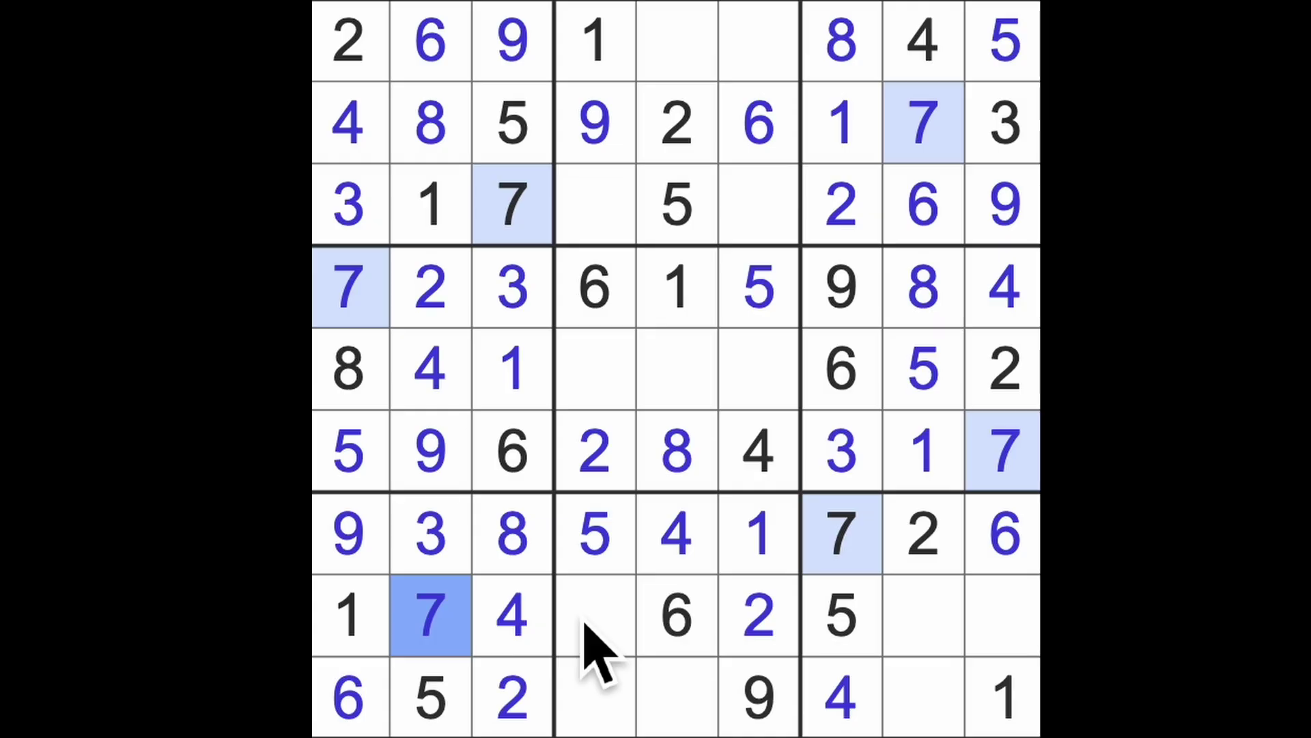
left_click(1024, 635)
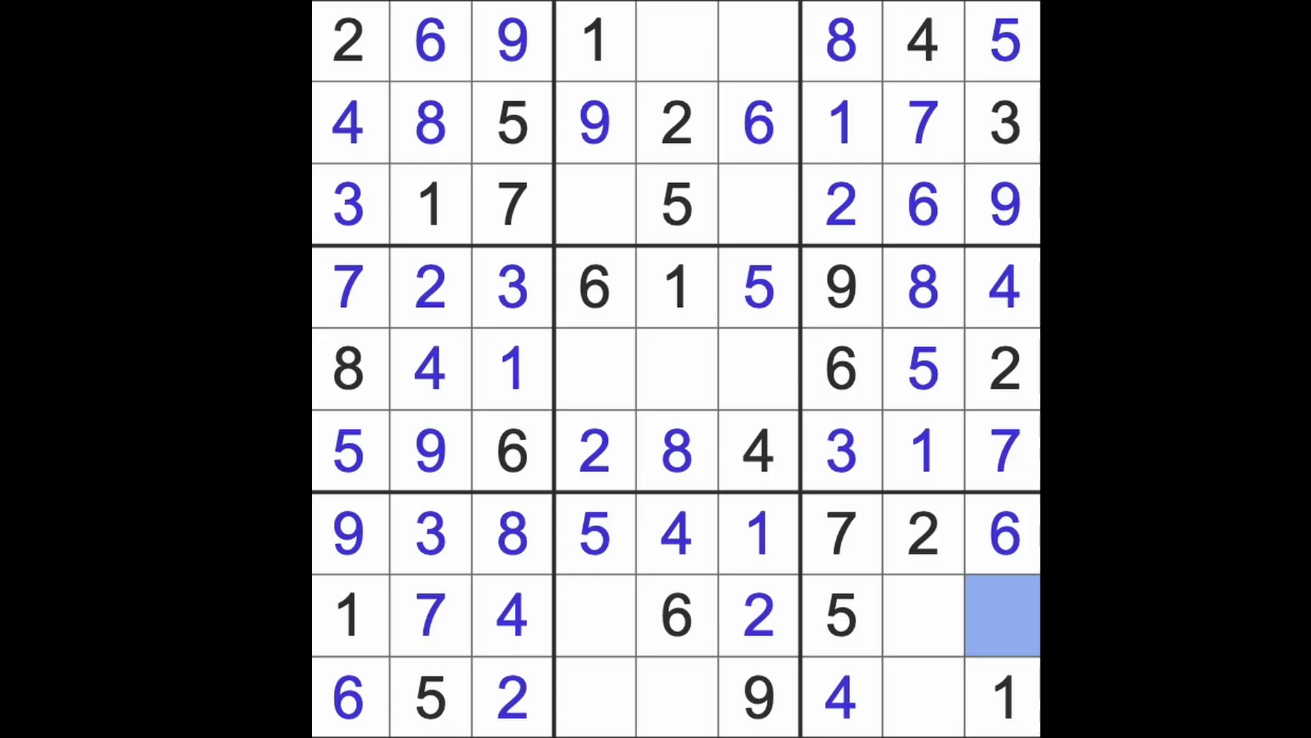
type("8")
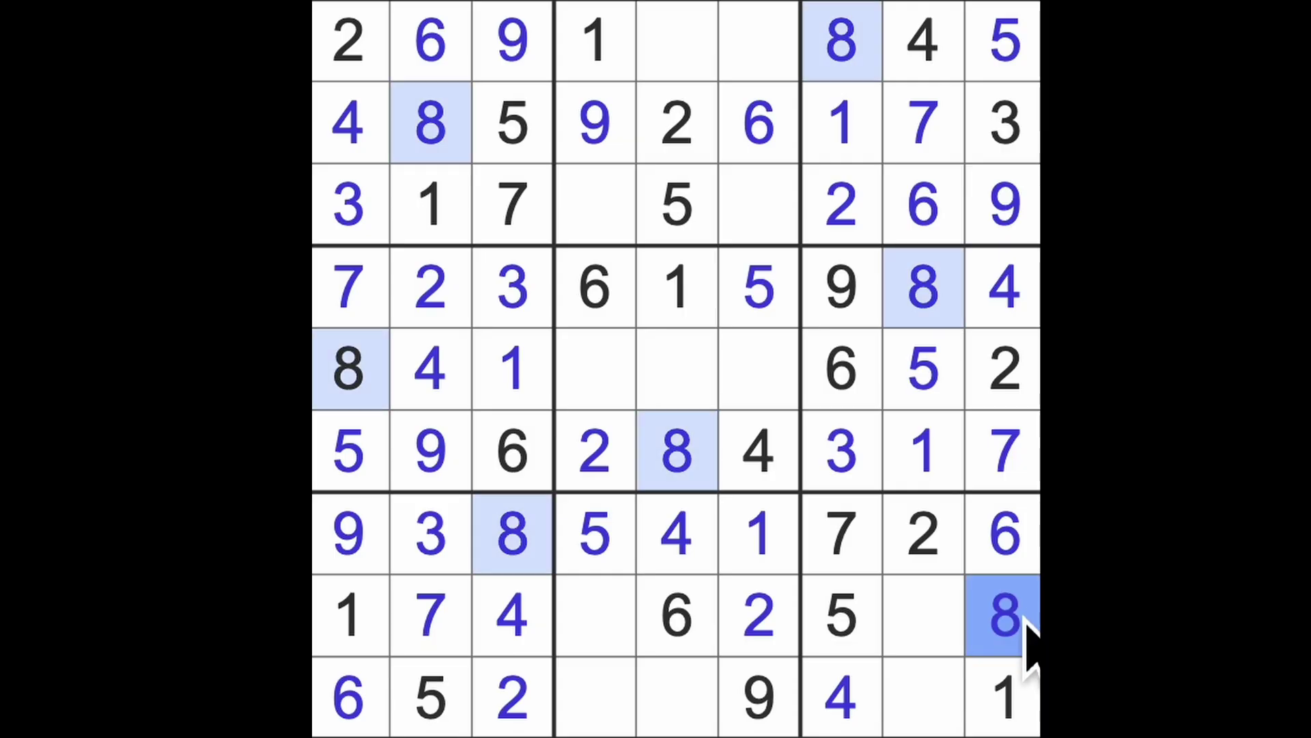
Place 8s at row 8, column 9 and row 9, column 4.
left_click(594, 616)
left_click(678, 699)
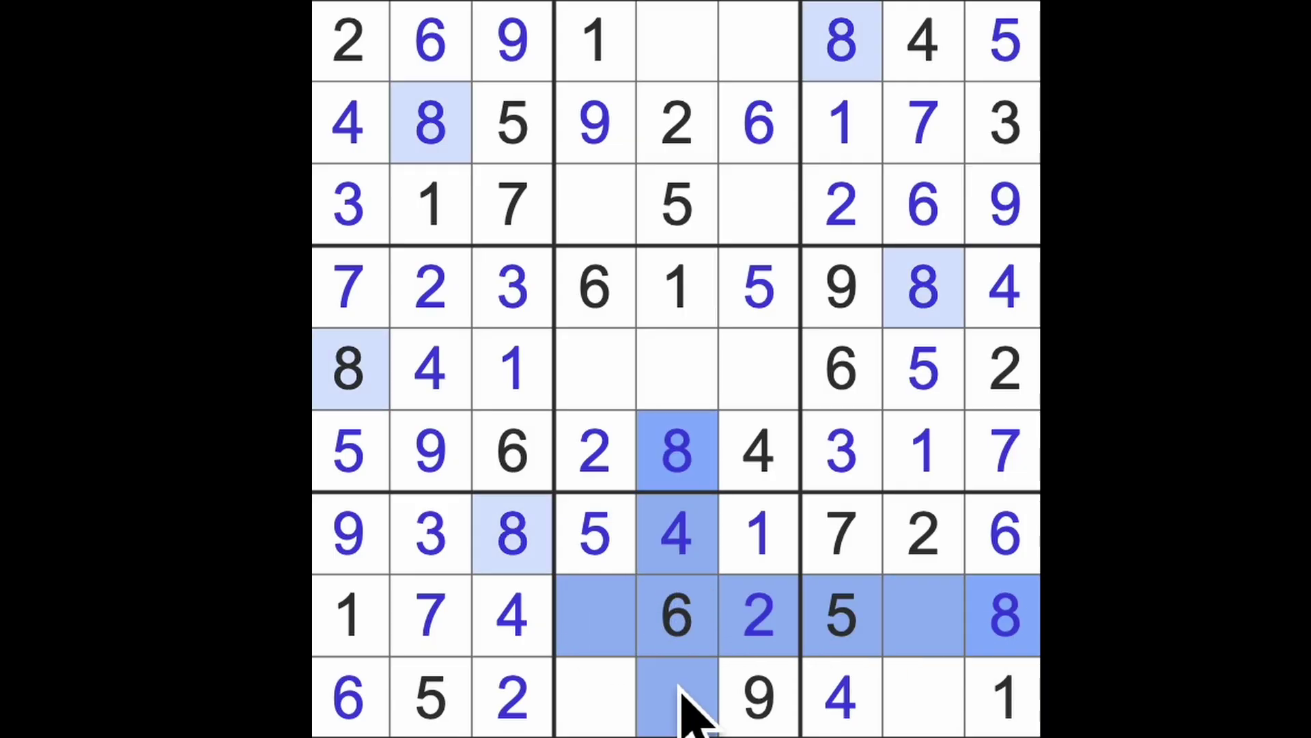
left_click(609, 705)
type("8")
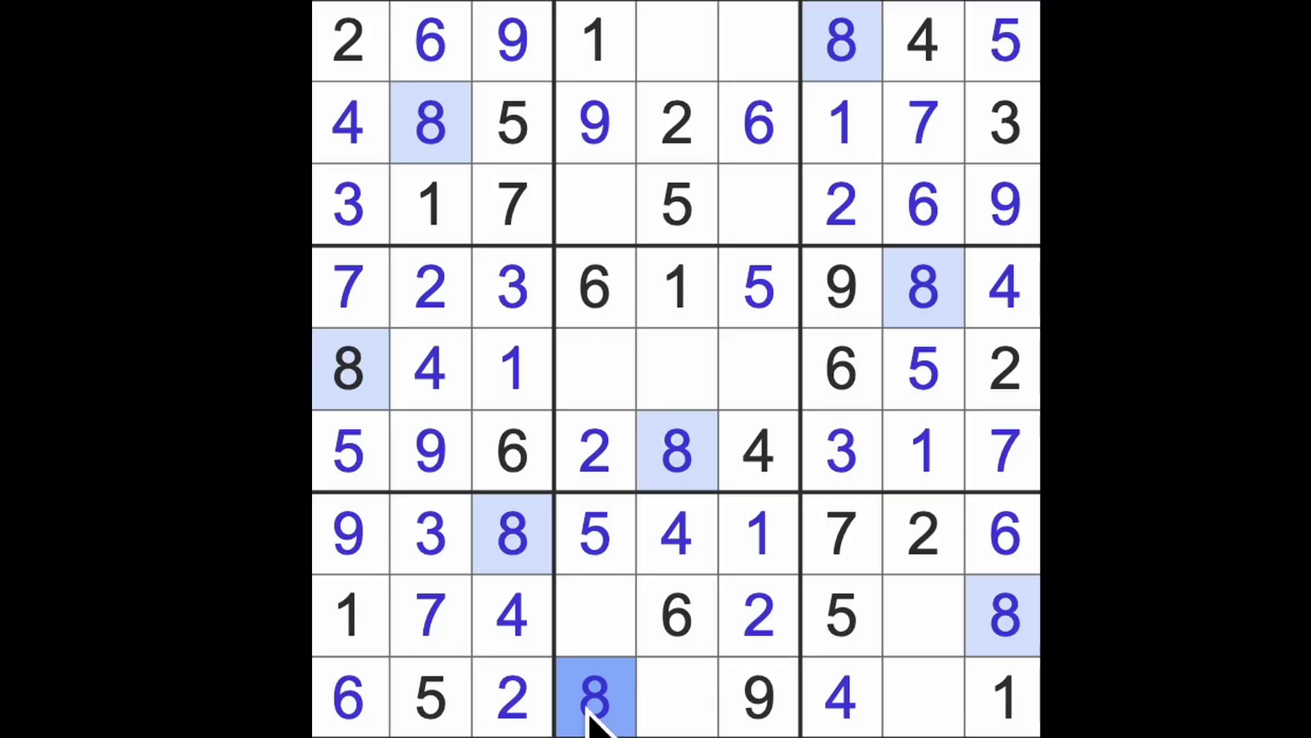
left_click_drag(594, 707, 600, 124)
Complete row 3 with 8 at column 6 and 4 at column 4.
left_click(718, 41)
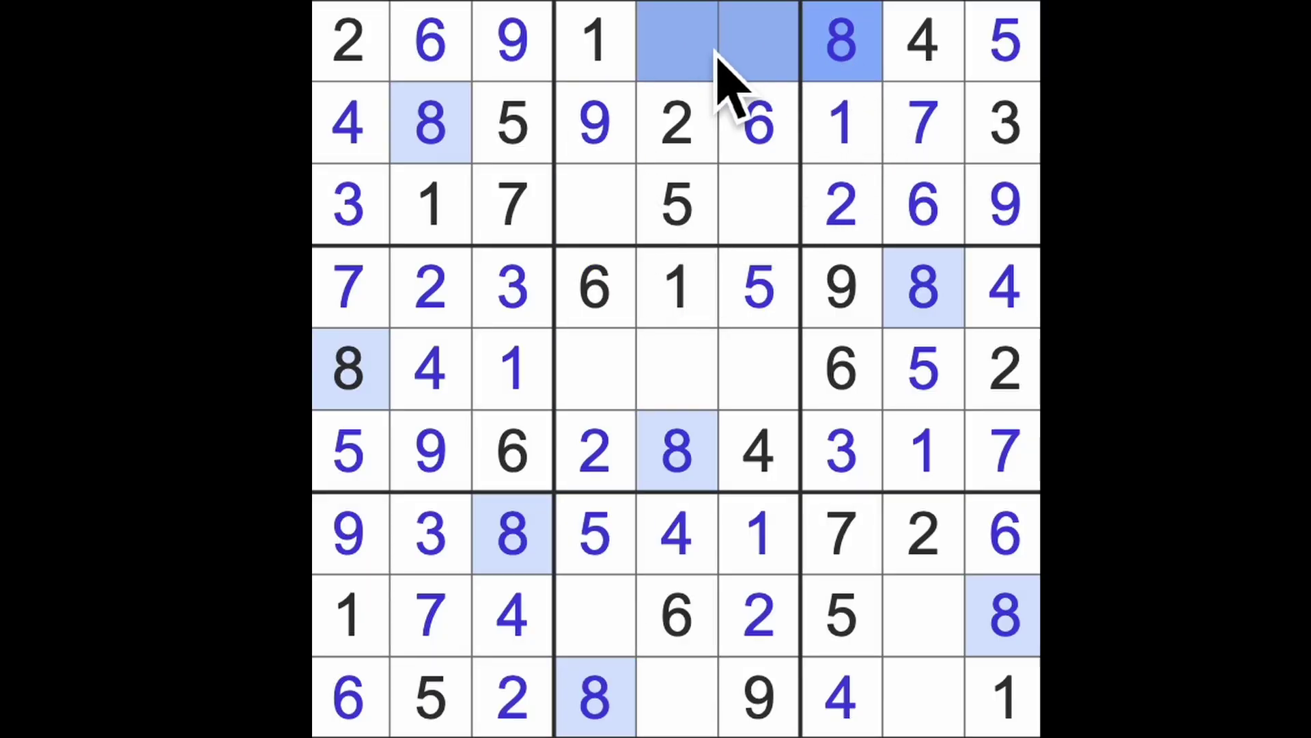
left_click(758, 205)
type("8")
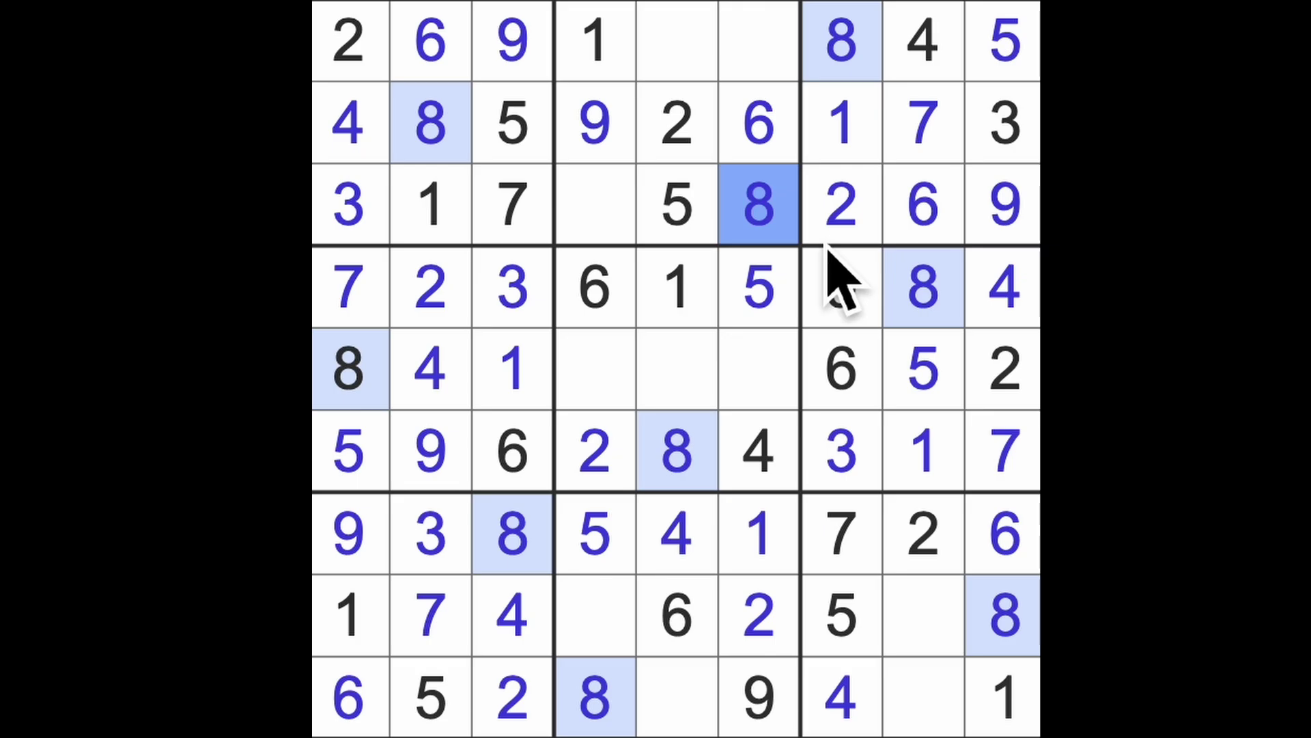
left_click(677, 41)
left_click(594, 205)
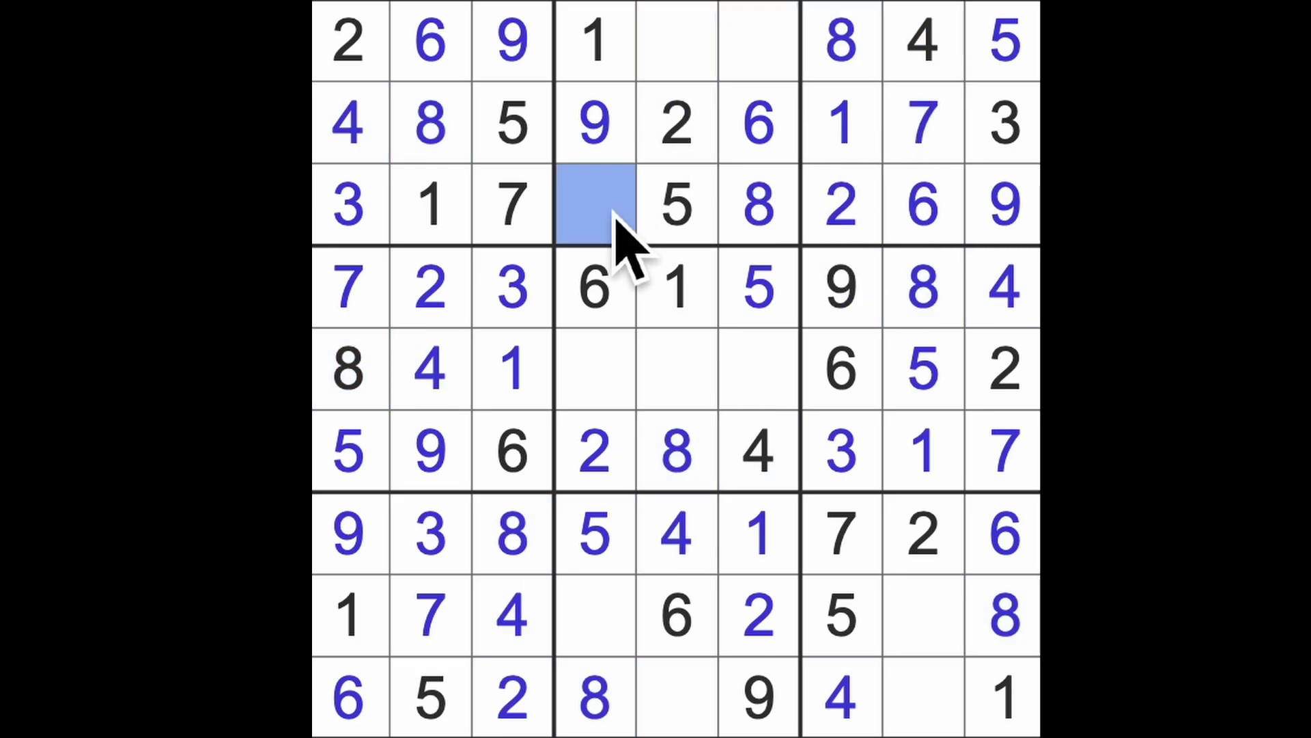
type("4")
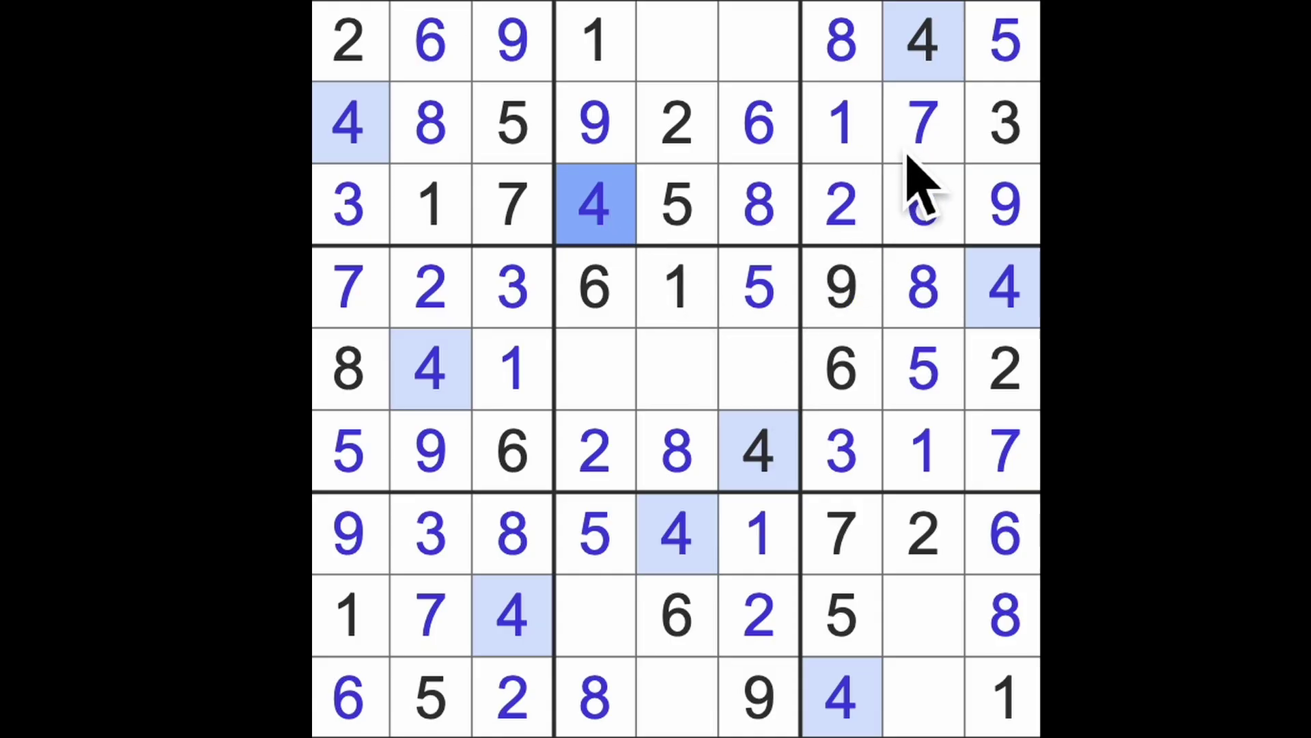
Place 7s at row 9, column 5, row 1, column 6 and row 5, column 4.
left_click(927, 154)
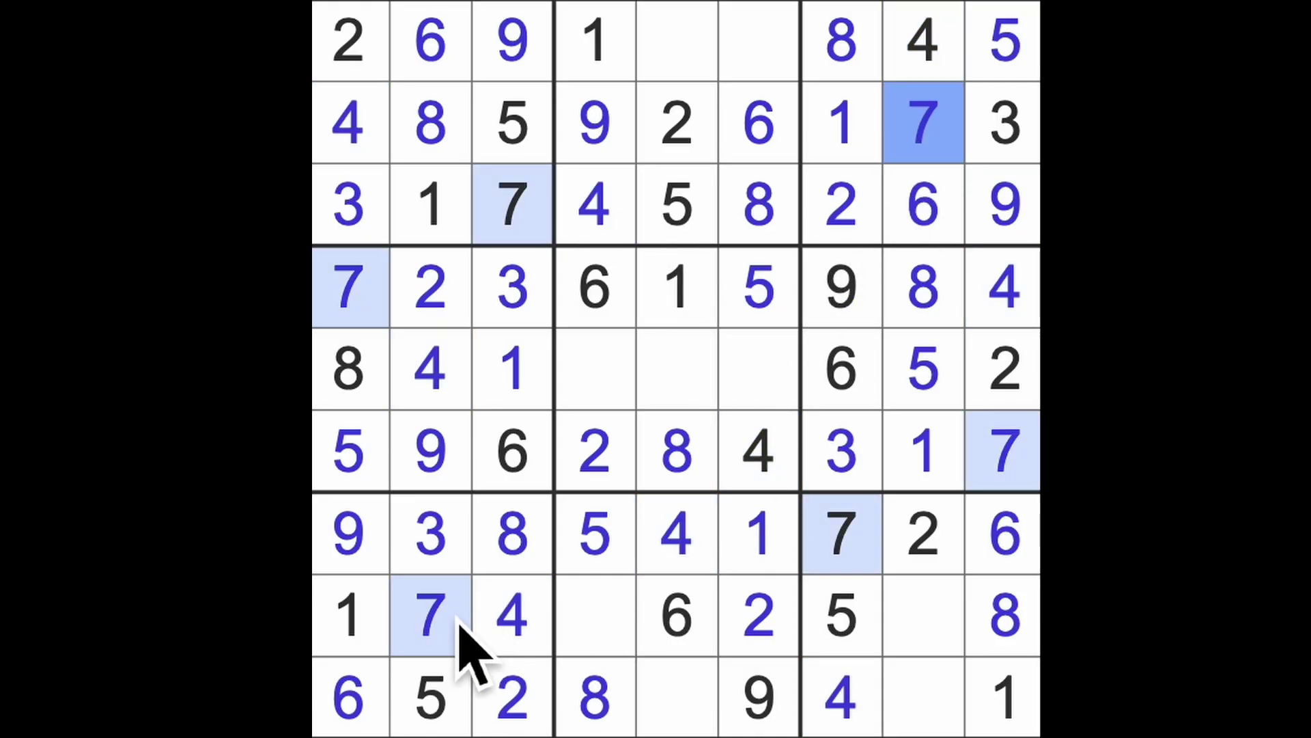
left_click_drag(468, 645, 615, 646)
left_click(676, 702)
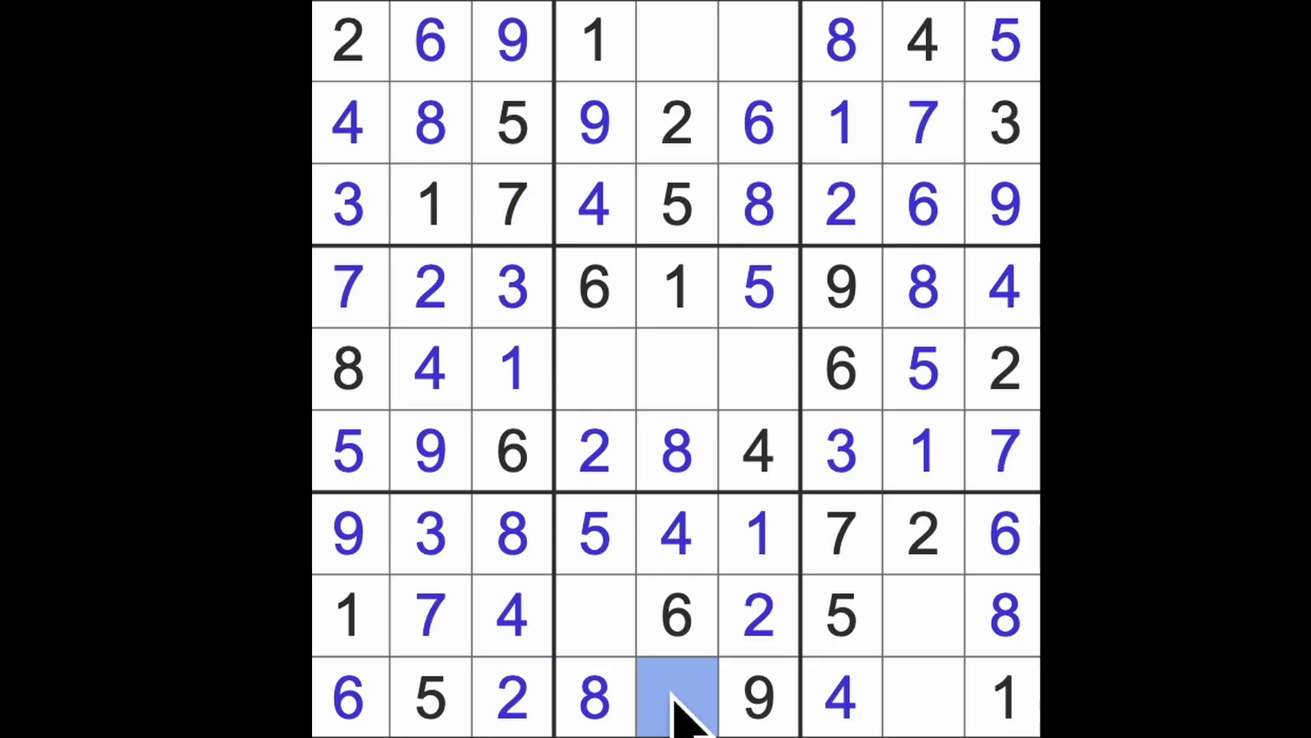
type("7")
left_click_drag(677, 702, 677, 41)
left_click(758, 42)
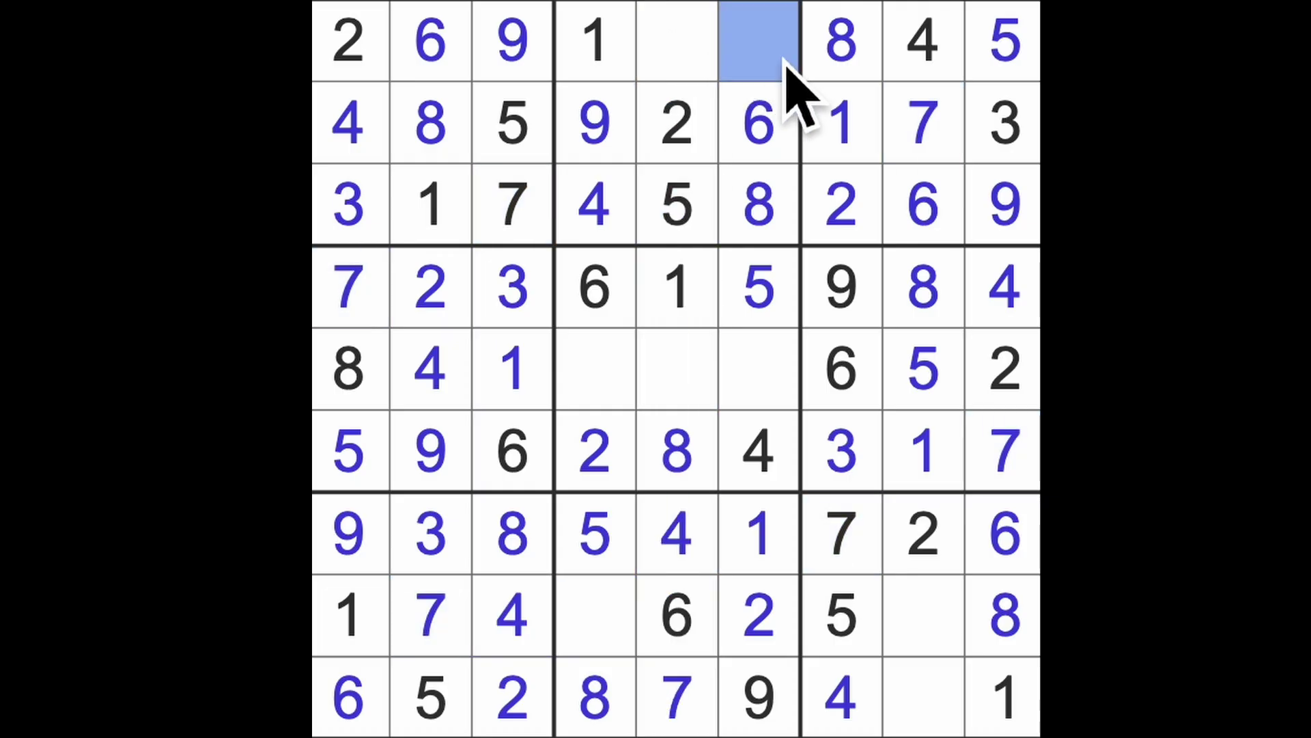
type("7")
left_click_drag(758, 41, 759, 369)
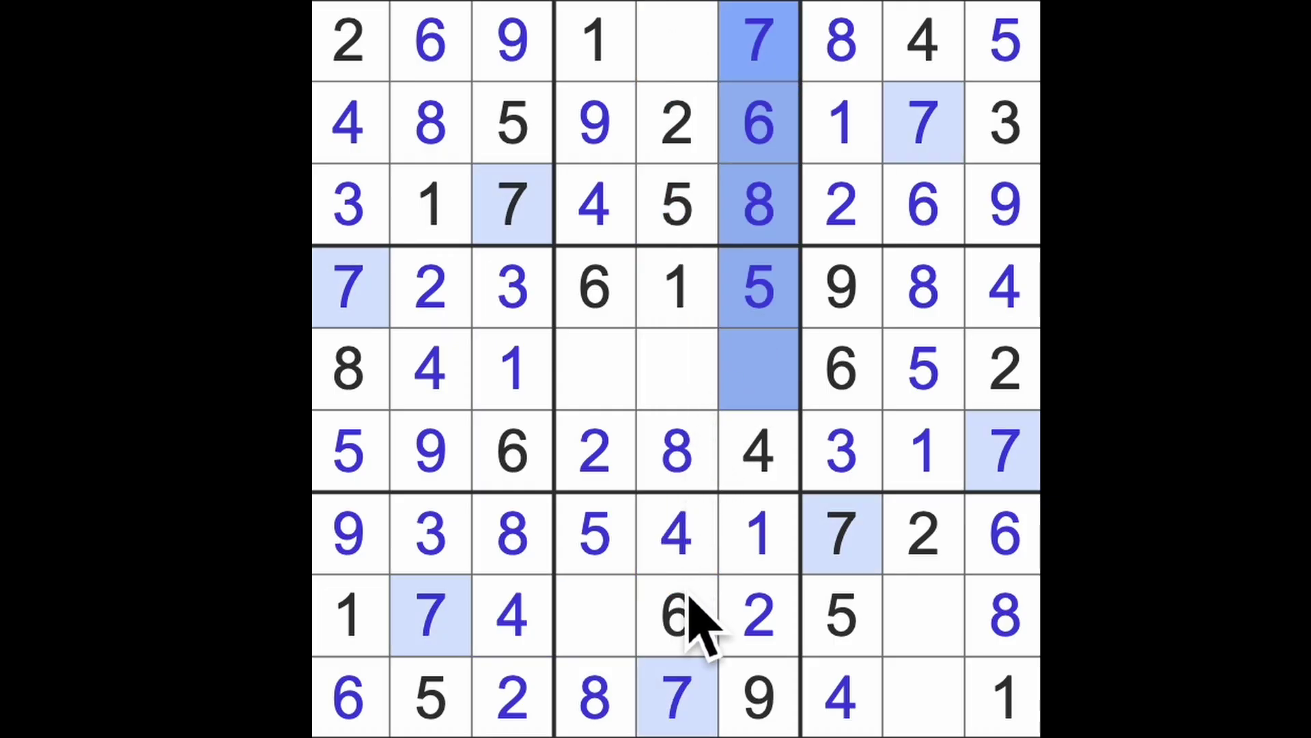
left_click_drag(676, 702, 676, 369)
left_click(594, 369)
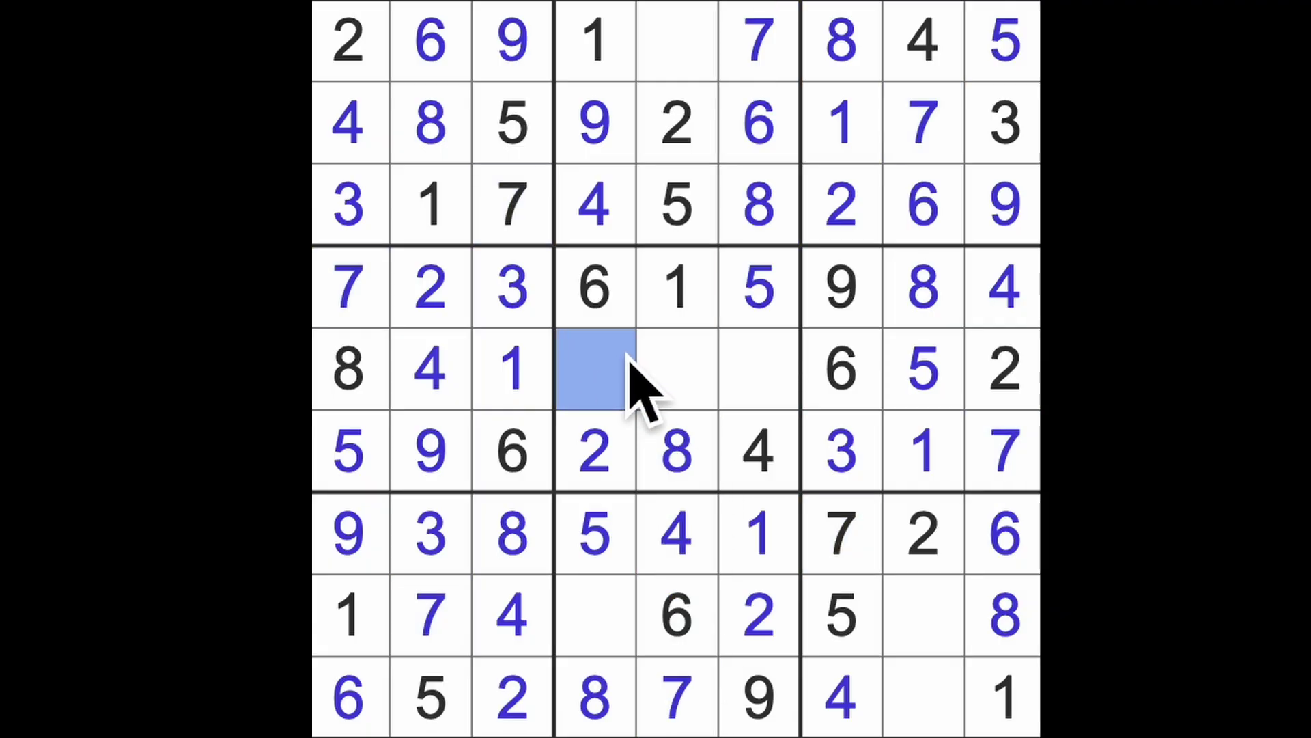
type("7")
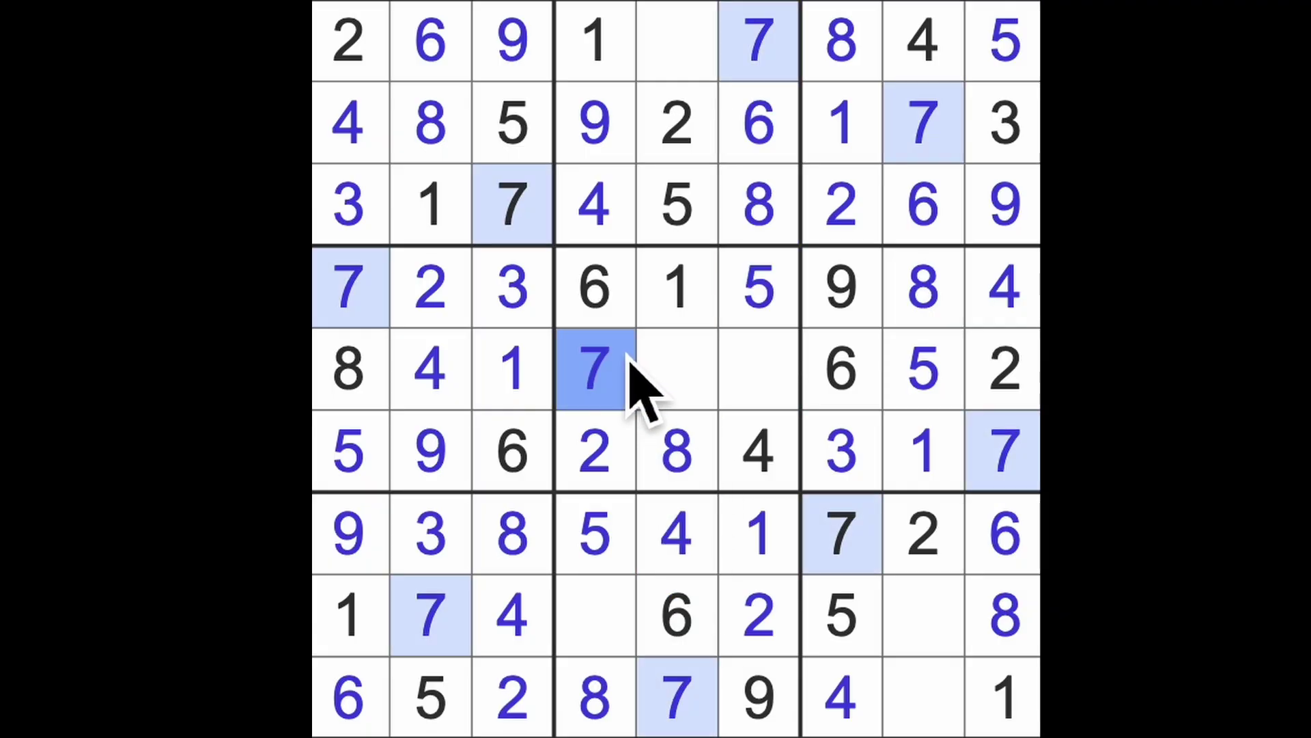
Place 3s at row 8, column 4, row 1, column 5 and row 5, column 6.
left_click(599, 615)
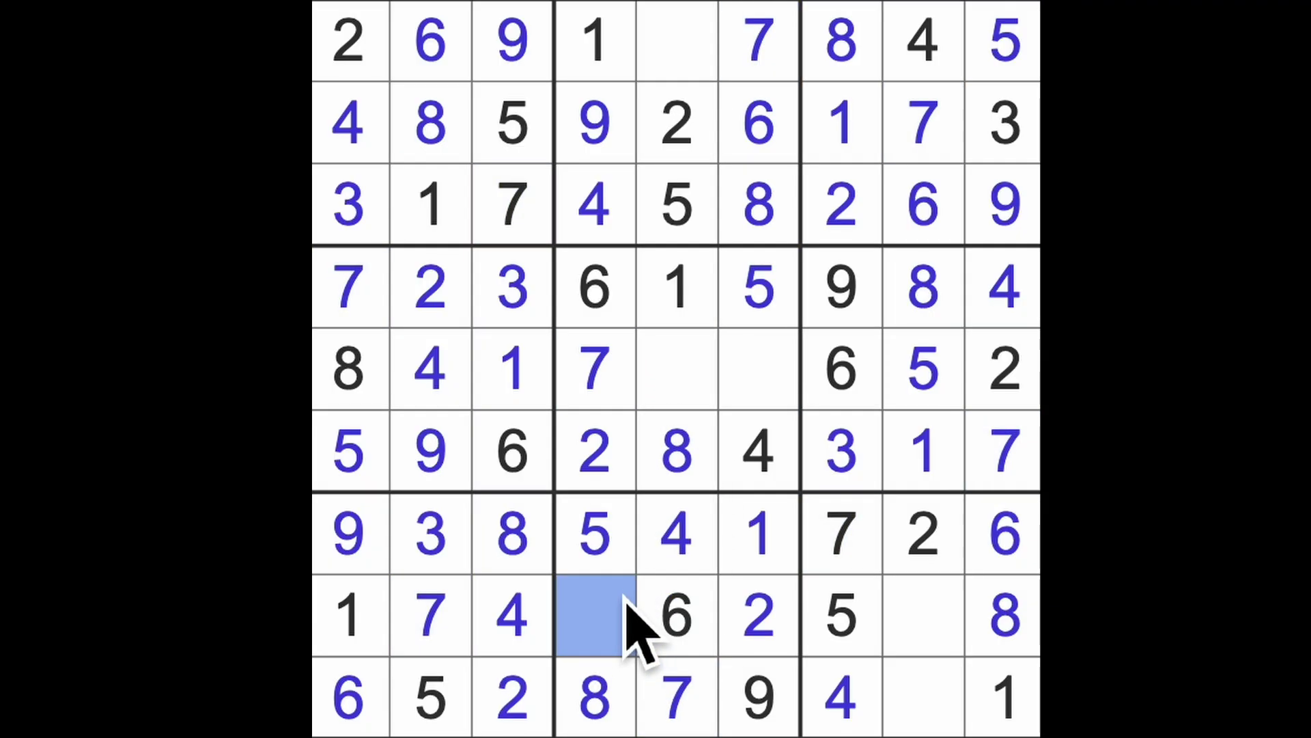
type("3")
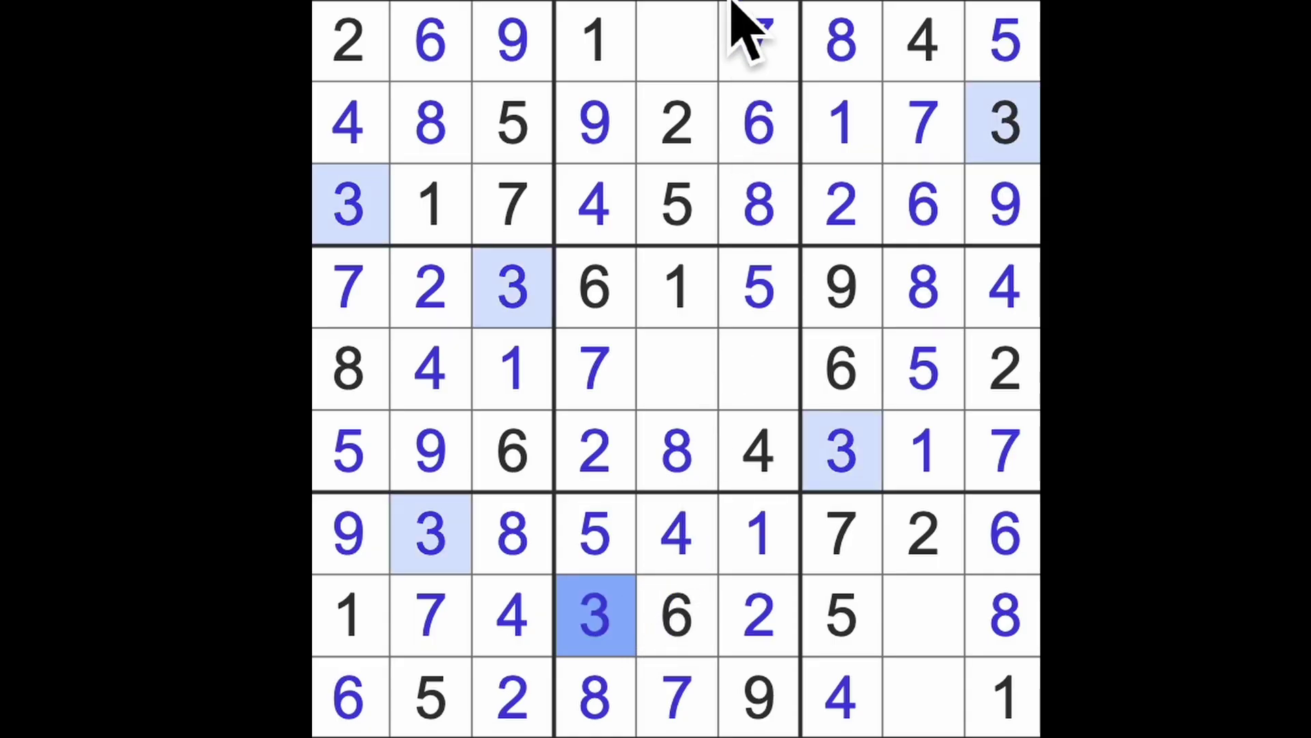
left_click(676, 41)
type("3")
left_click_drag(676, 41, 676, 369)
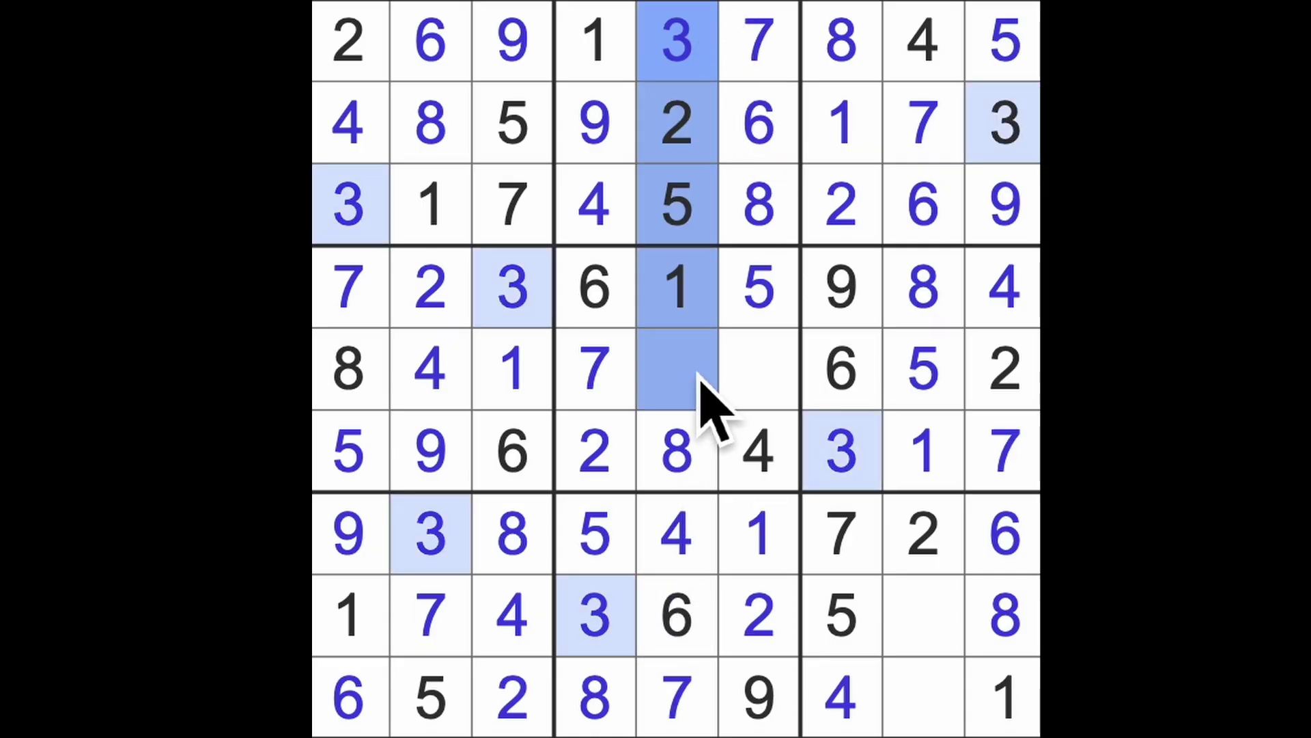
left_click(759, 370)
type("3")
Place 9s in the centre cell (row 5, column 5) and at row 8, column 8.
left_click(697, 380)
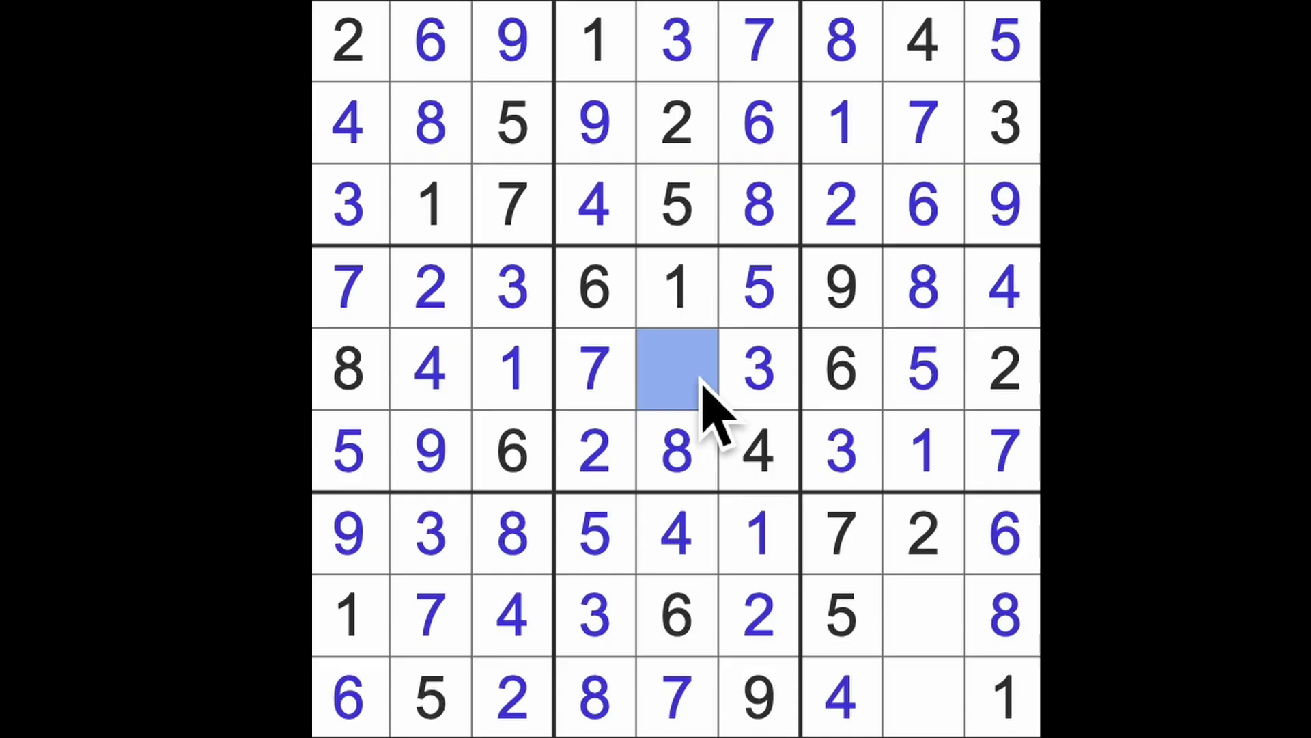
type("9")
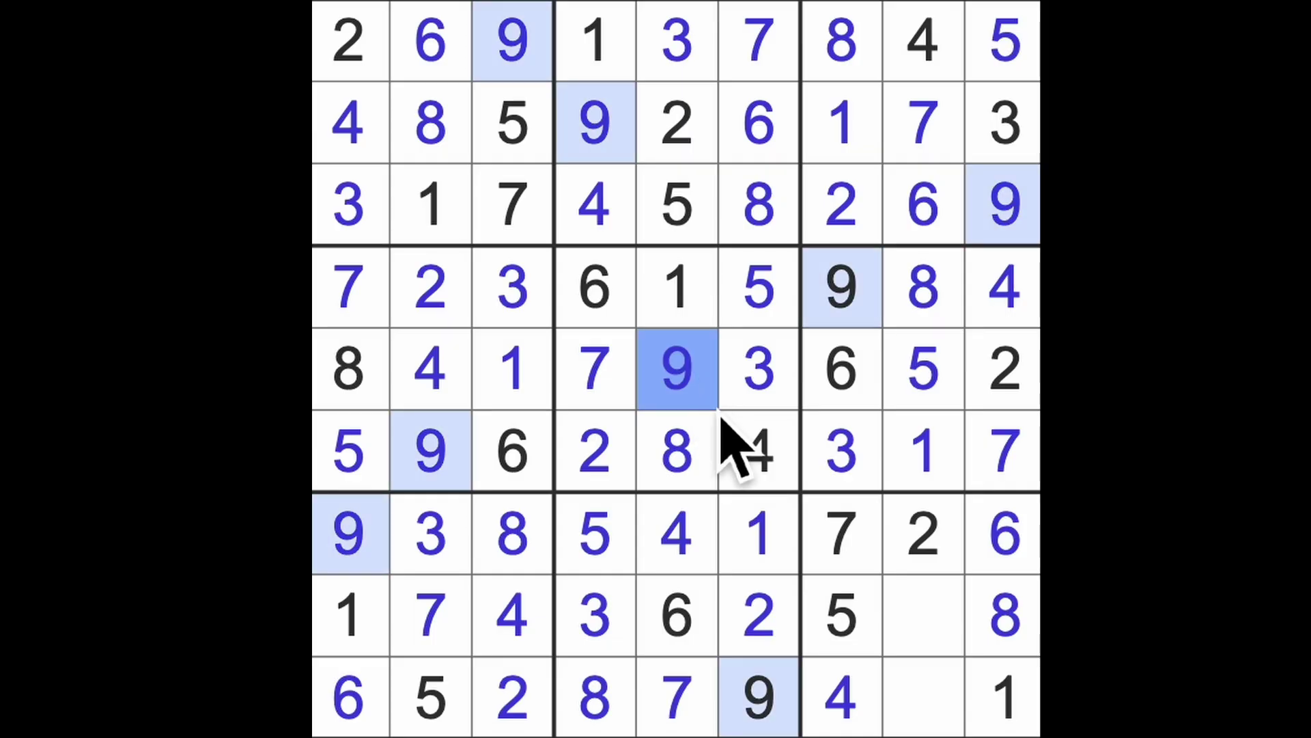
left_click_drag(759, 697, 953, 666)
left_click(933, 620)
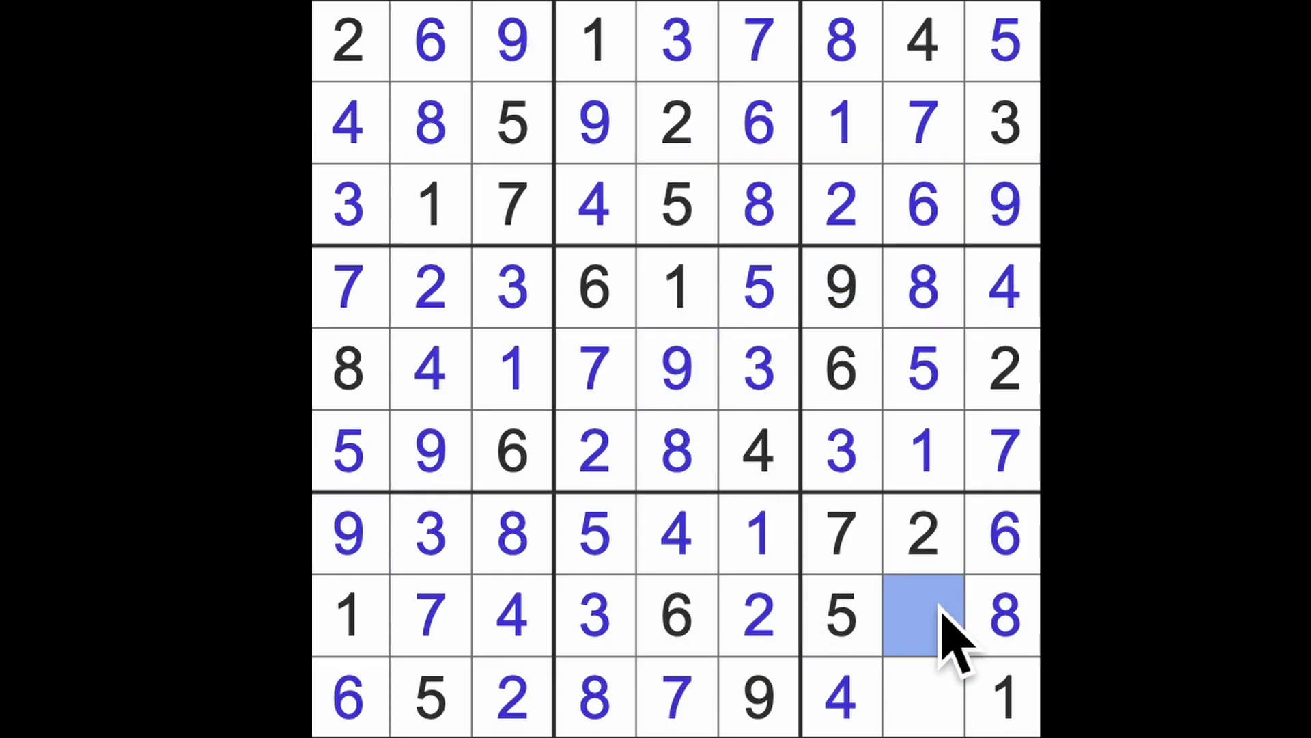
type("9")
left_click(948, 701)
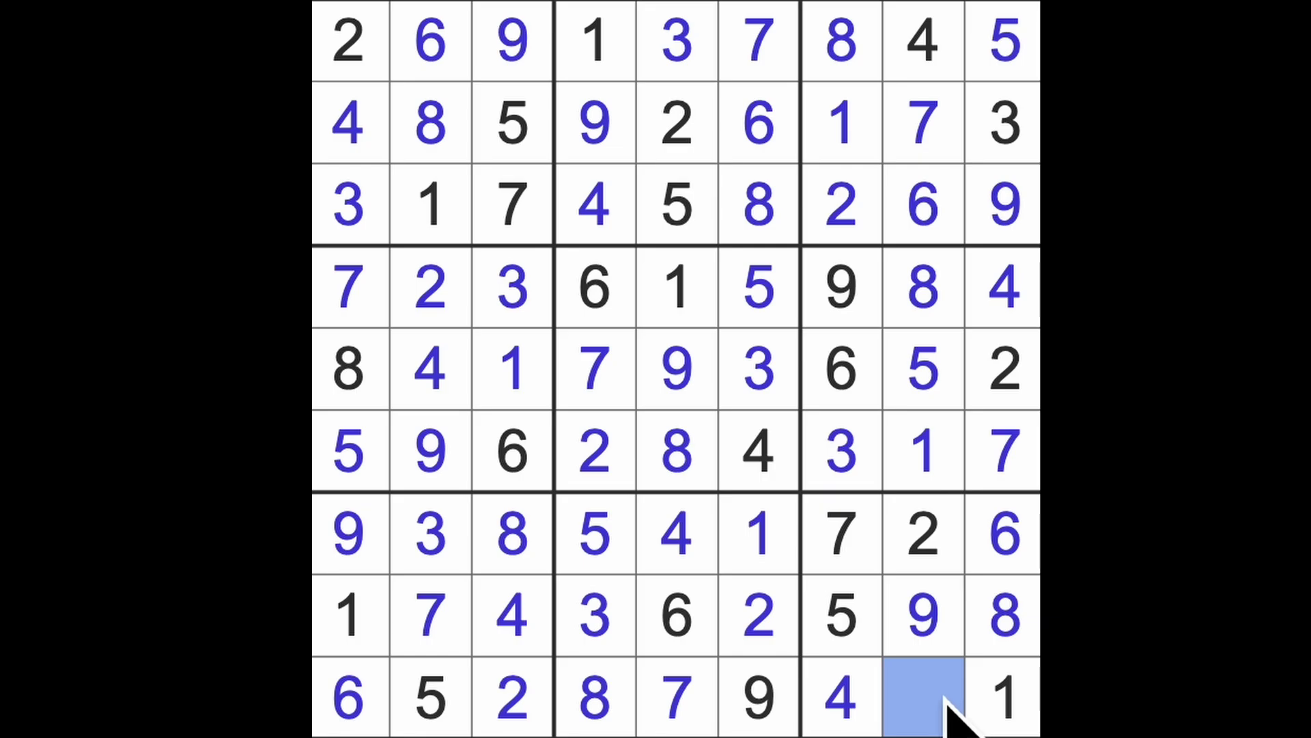
type("3")
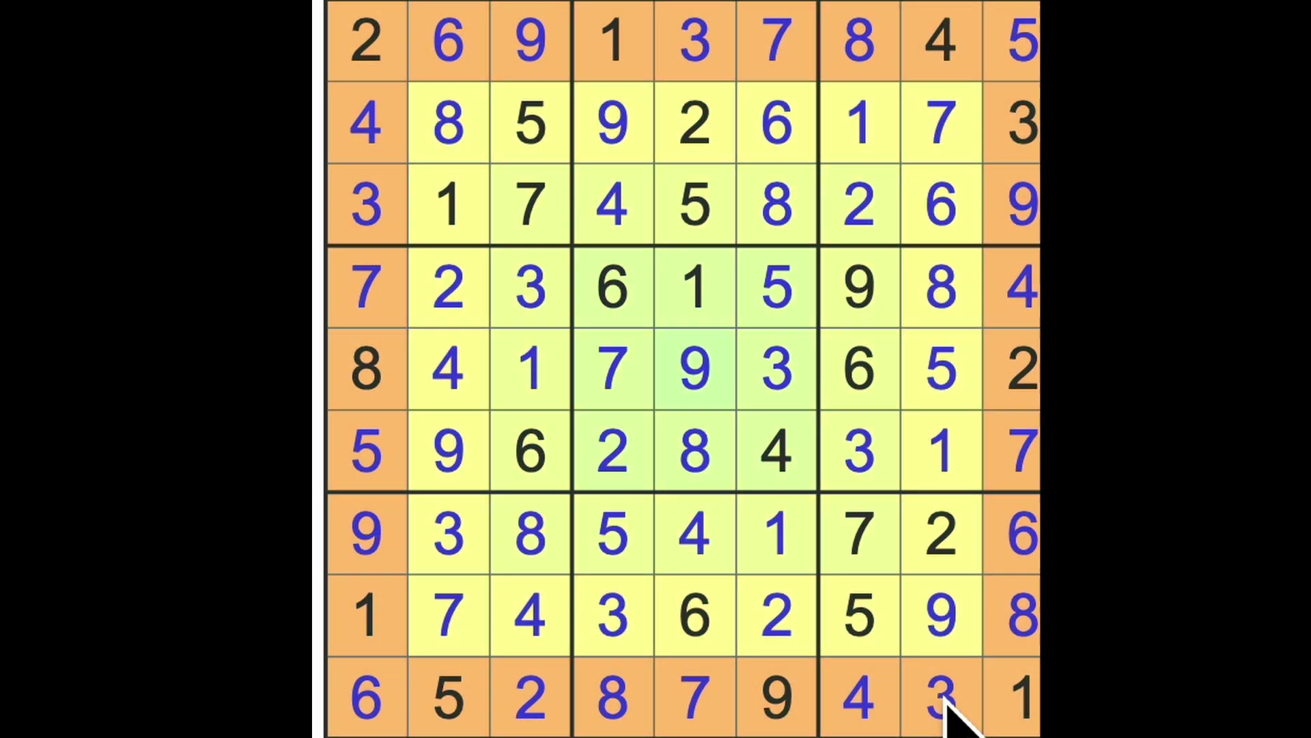